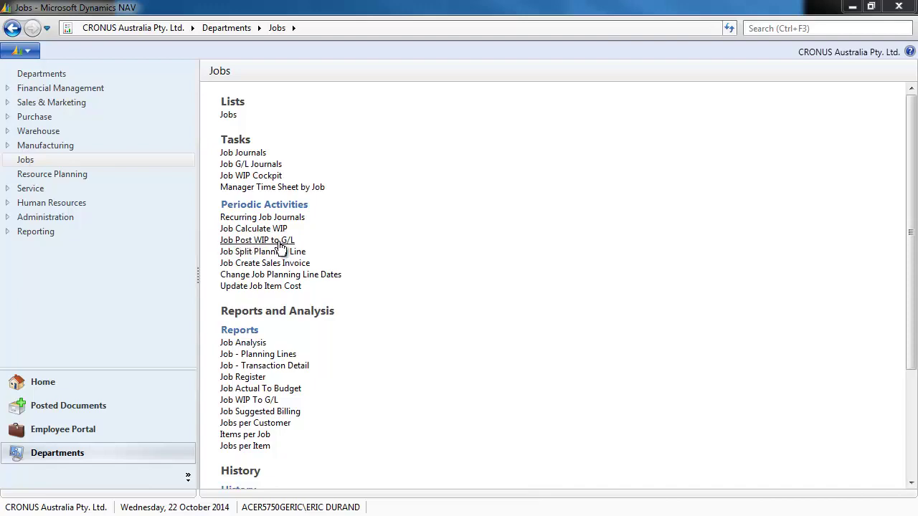
Step: Review the options of the Job Calculate WIP and Job Post WIP to G/L periodic activities, leaving both without running them
click(280, 229)
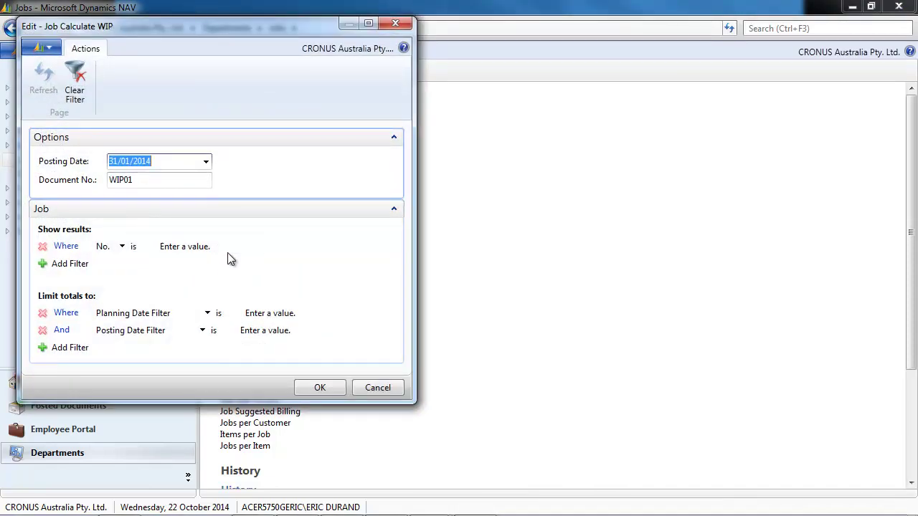
click(393, 25)
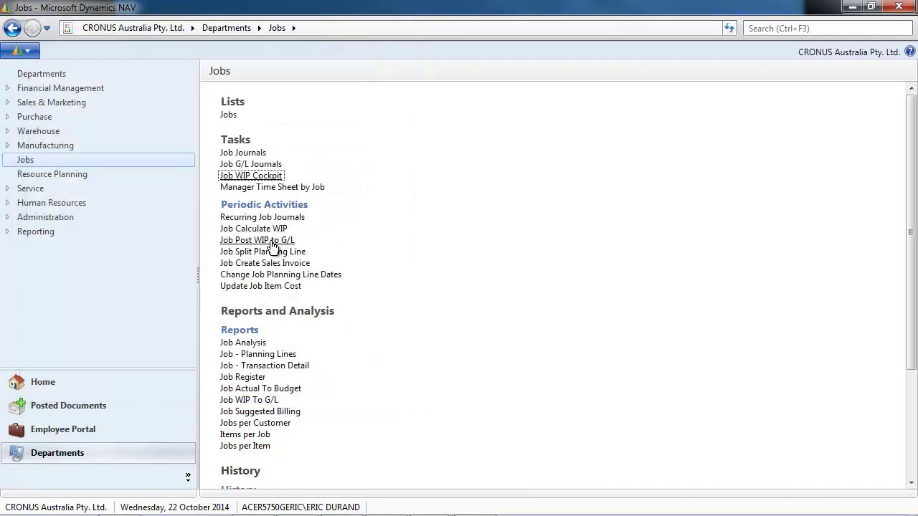
click(271, 241)
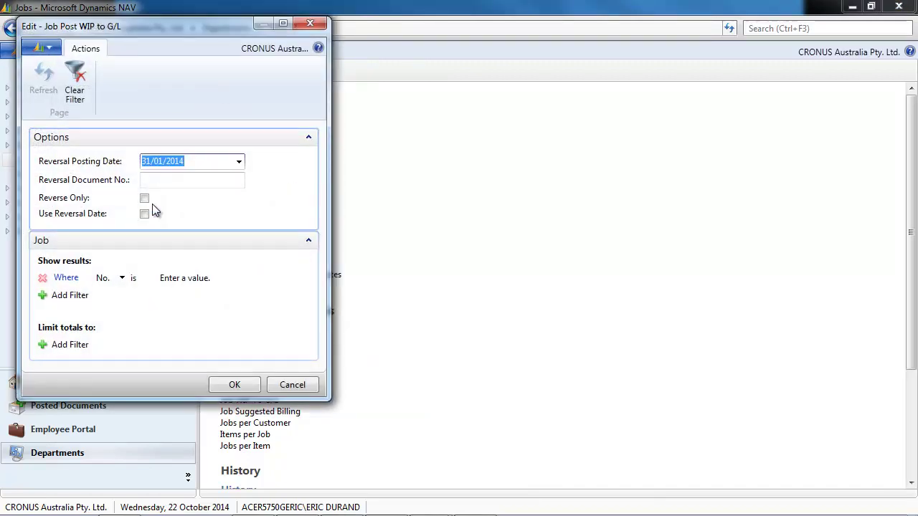
click(313, 25)
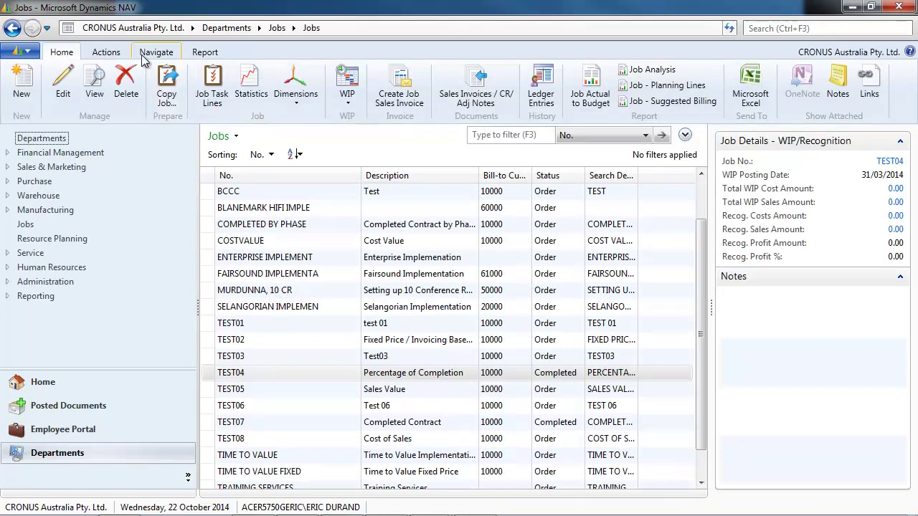
Step: Check the WIP functions available from the Jobs list, and return to the Jobs department overview
click(106, 51)
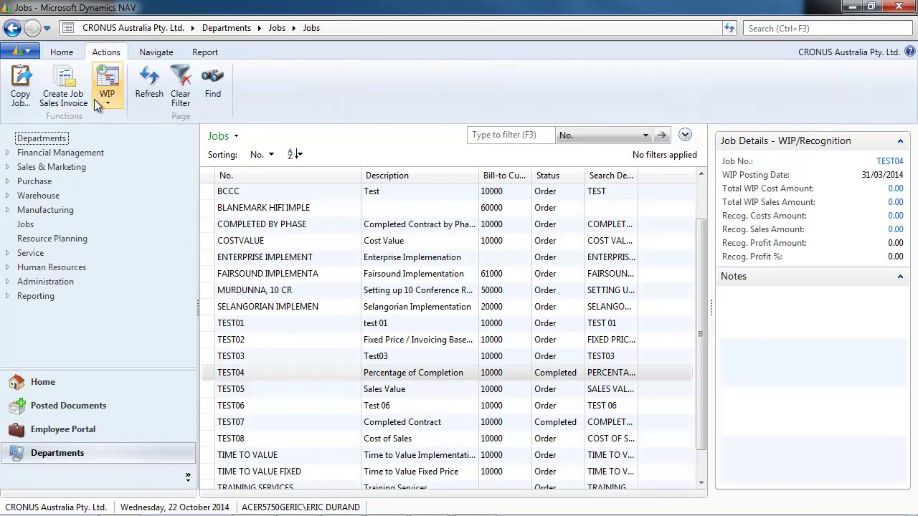
click(108, 96)
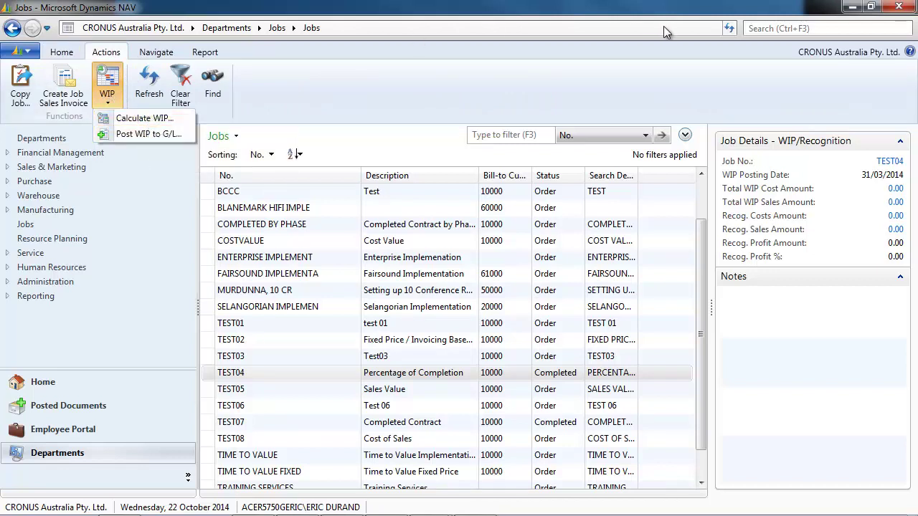
click(277, 28)
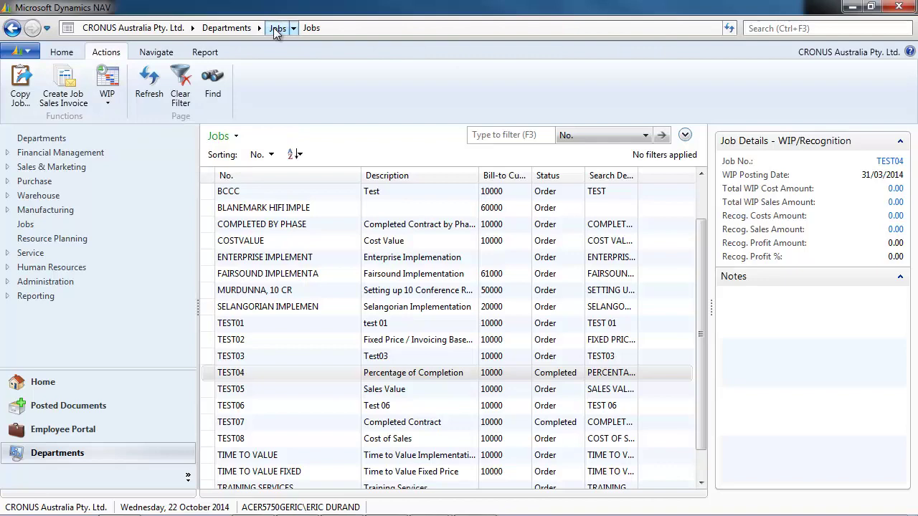
click(277, 28)
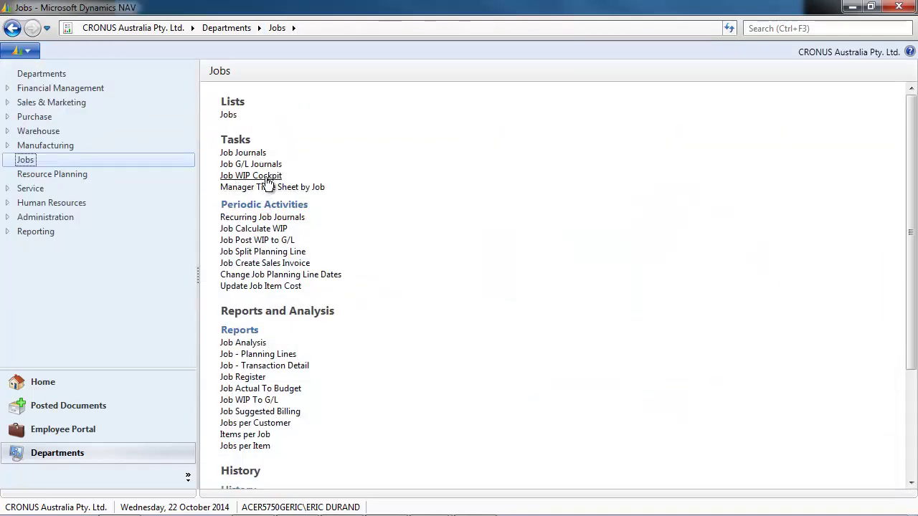
Step: Open the Job WIP Cockpit and display the WIP totals of the Cost Value job with a wider WIP Method column
click(266, 180)
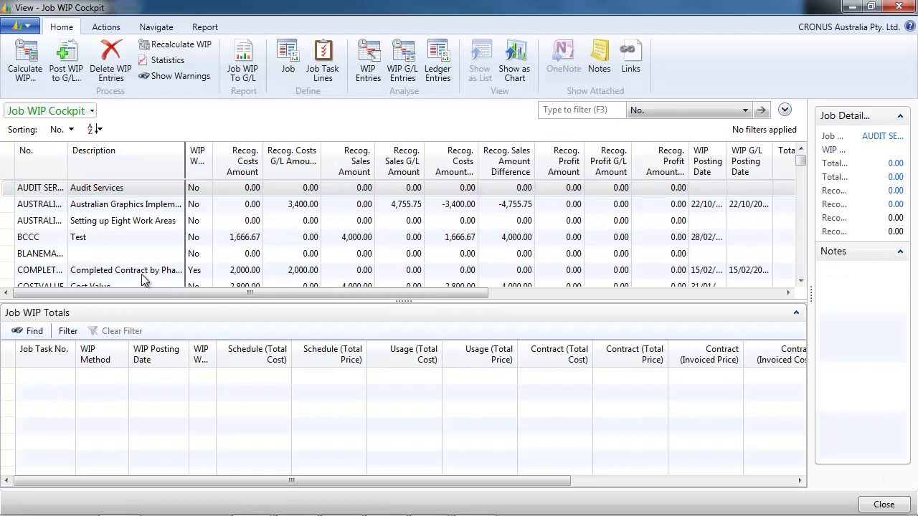
click(141, 271)
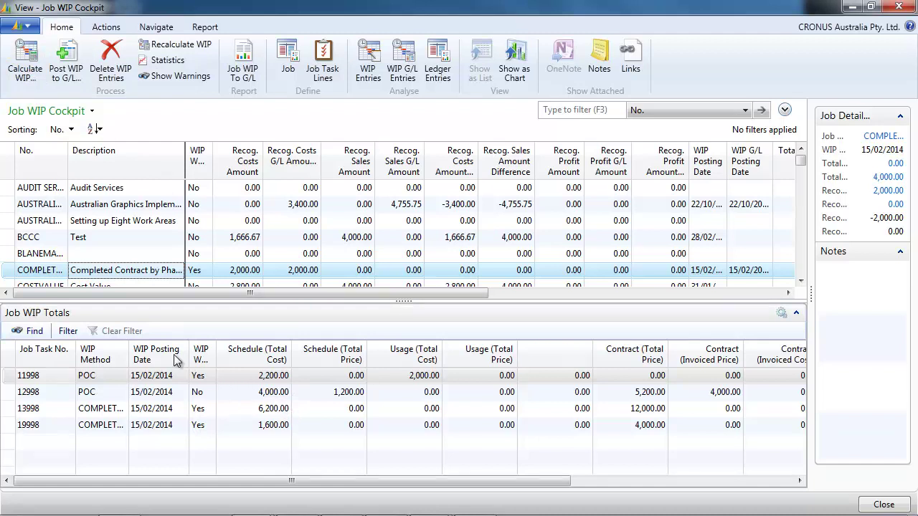
click(111, 285)
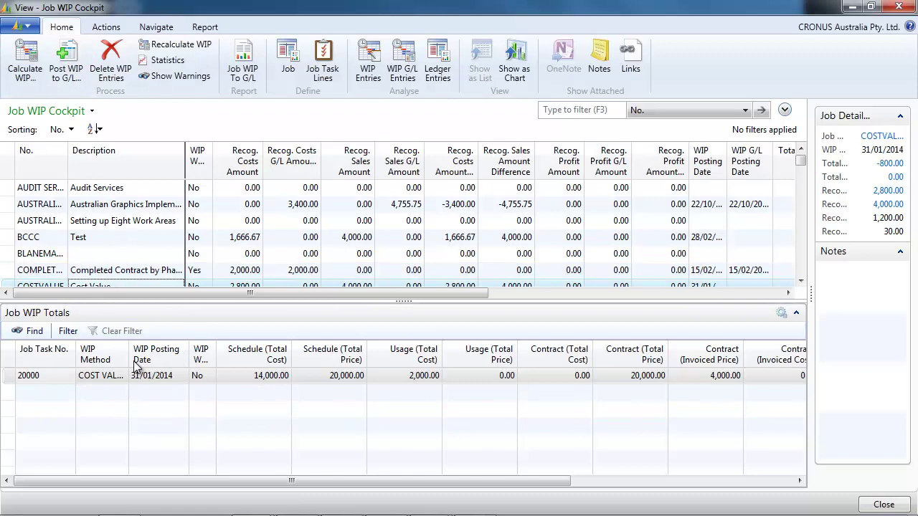
drag(129, 359, 147, 358)
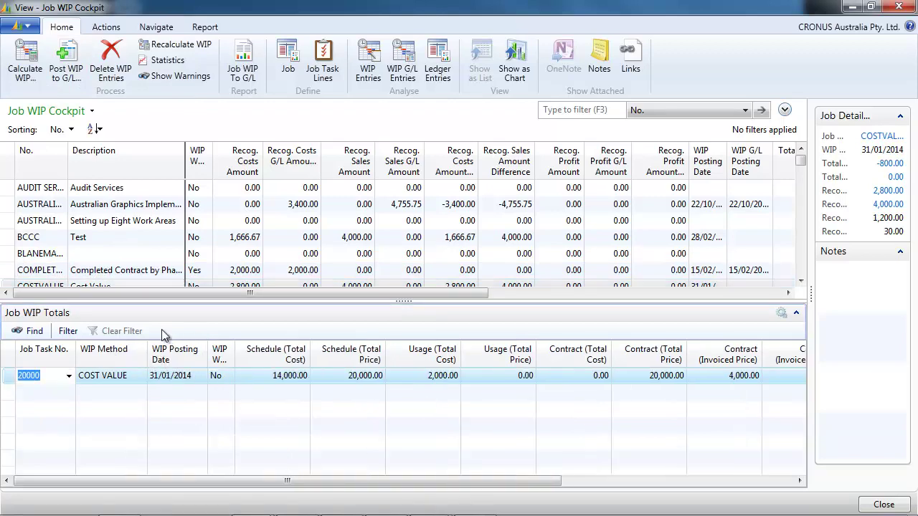
Step: Calculate WIP for job COSTVALUE with posting date 28/02/2014, keeping document number WIP01
click(32, 66)
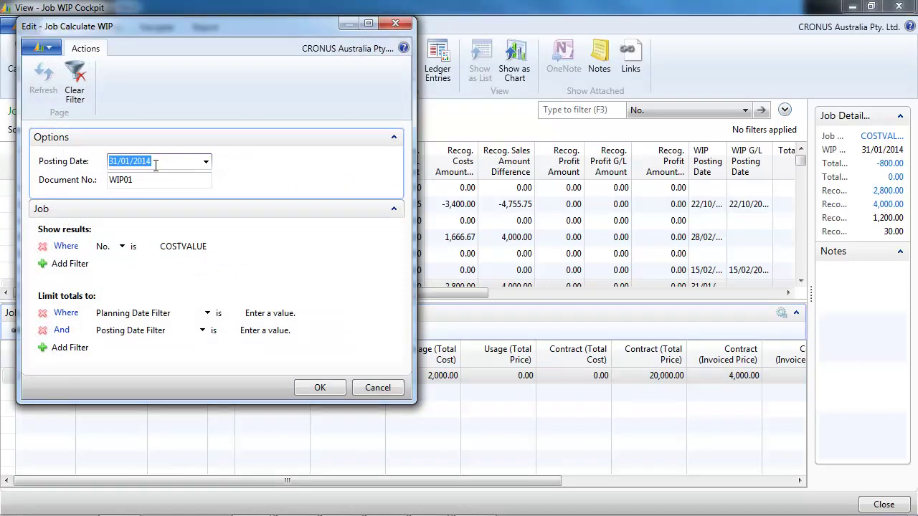
text(28)
key(Tab)
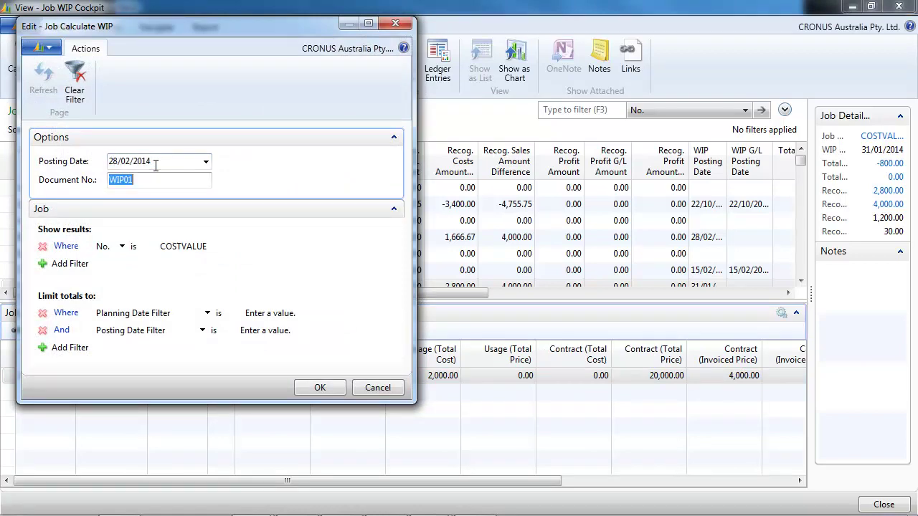
click(332, 392)
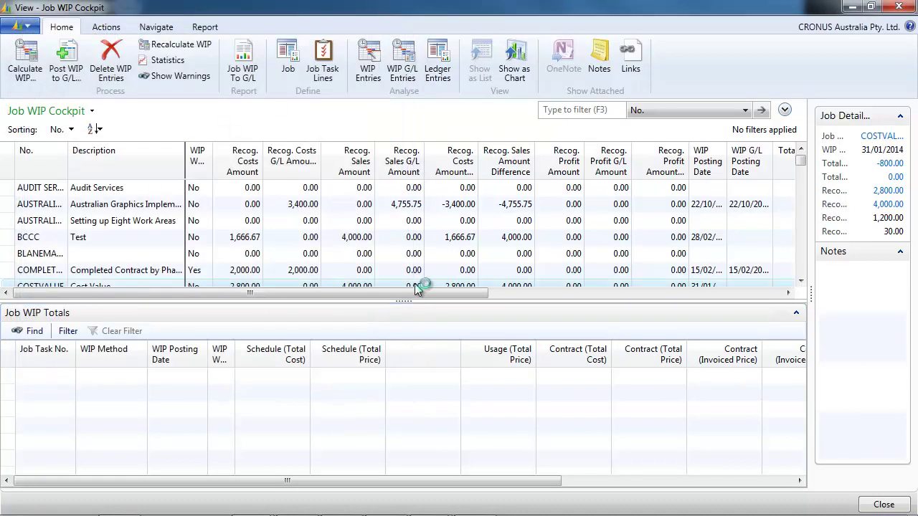
click(516, 286)
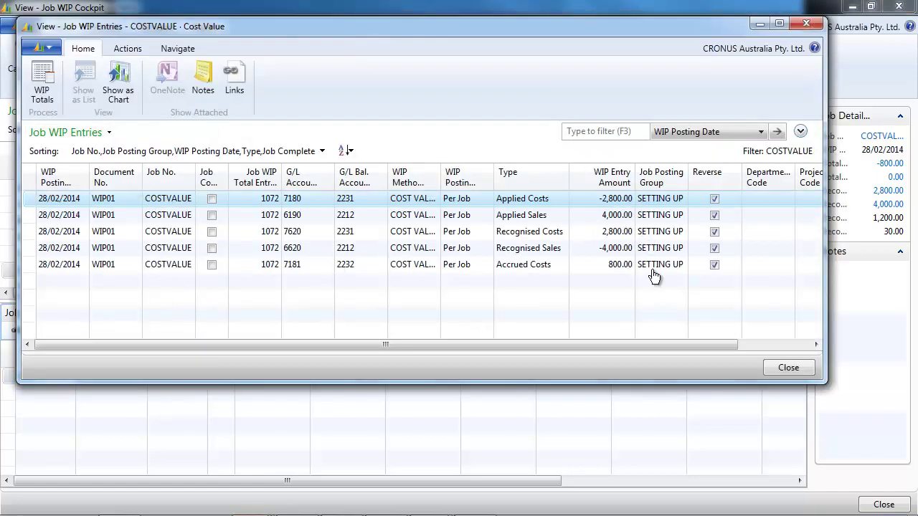
Step: Examine the WIP totals behind the COSTVALUE job's WIP entries, and return to the cockpit
click(47, 95)
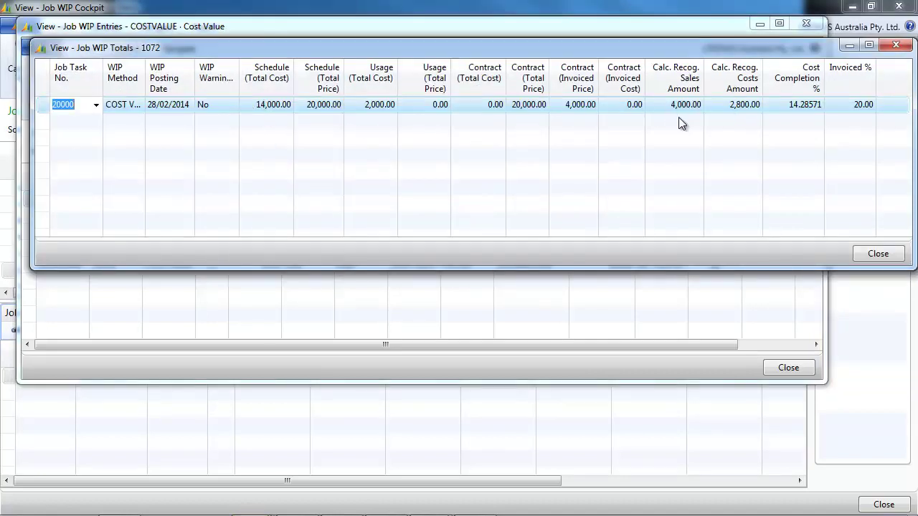
click(892, 45)
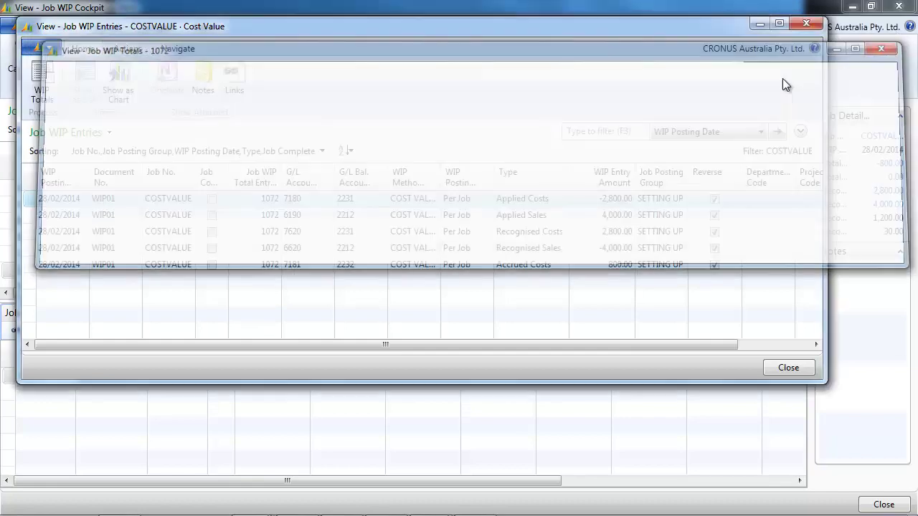
click(805, 24)
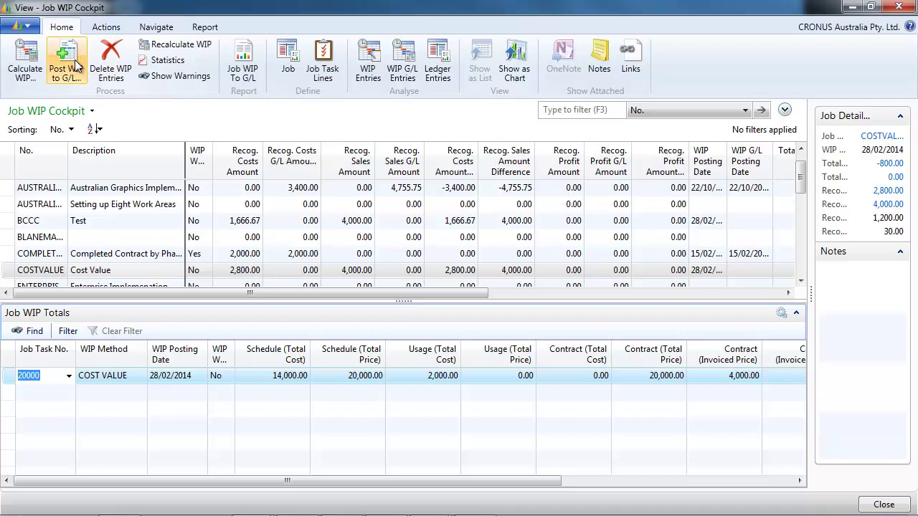
Step: Post the COSTVALUE job's WIP to the general ledger with reversal posting date 28/02/2014 and reversal document number bbbb
click(77, 64)
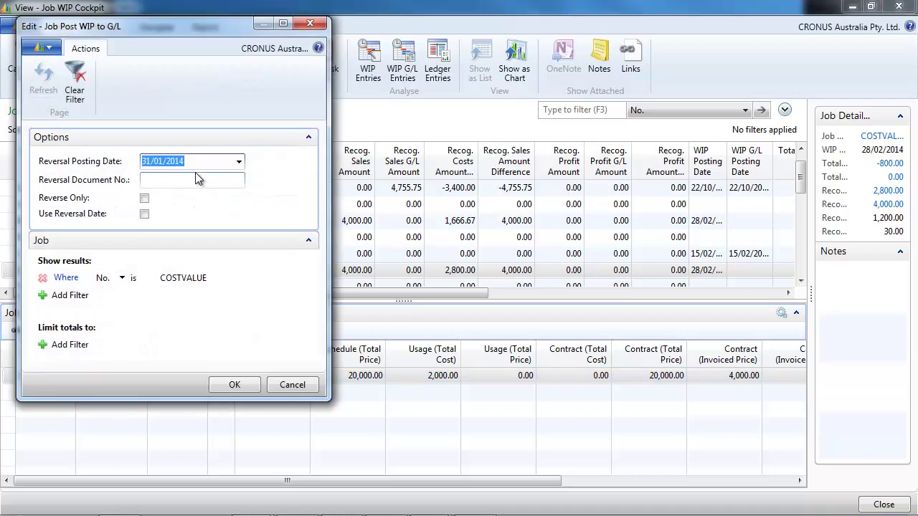
text(2802)
key(Tab)
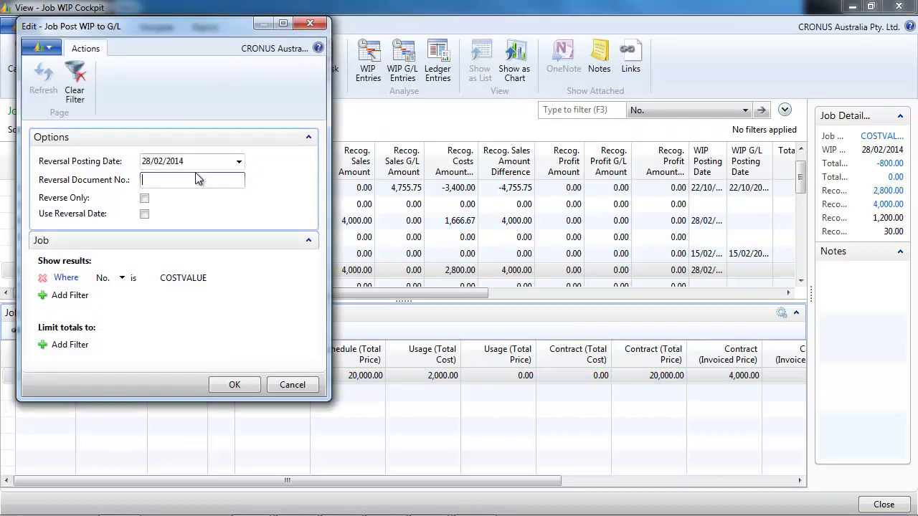
text(bbbb)
key(Tab)
click(236, 385)
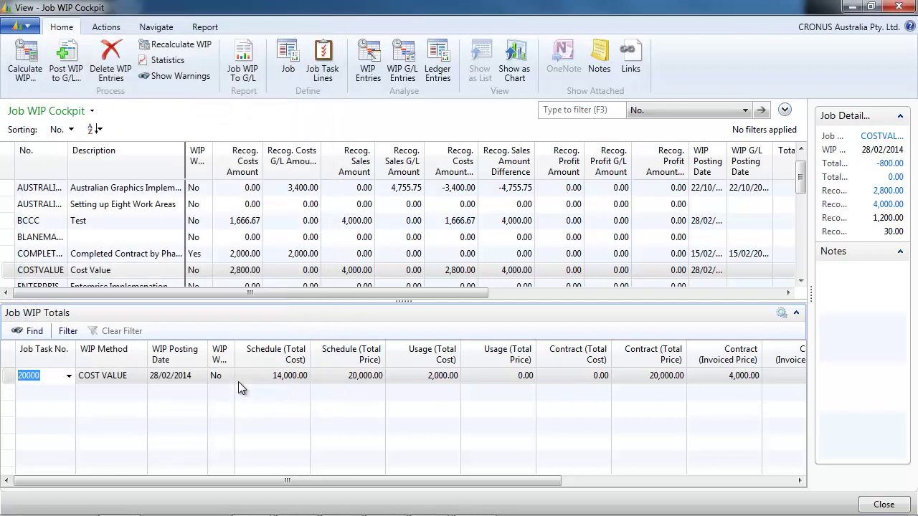
click(505, 281)
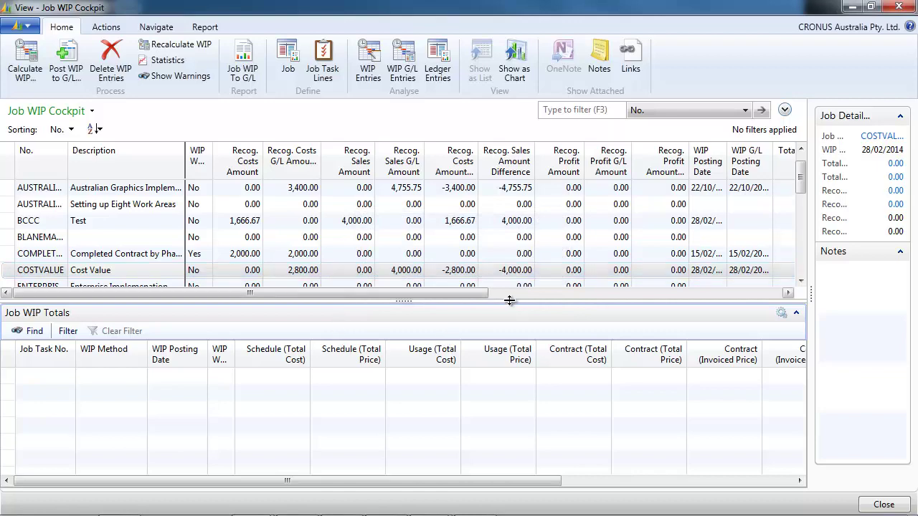
Step: Open the COSTVALUE job card and review all accounts of its job posting group in the enlarged advanced lookup with taller column headers
key(shift+F7)
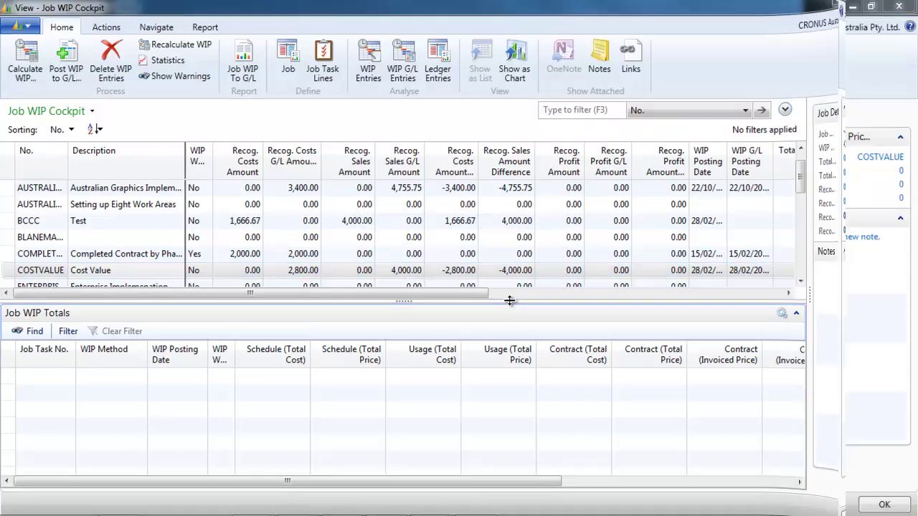
right_click(179, 362)
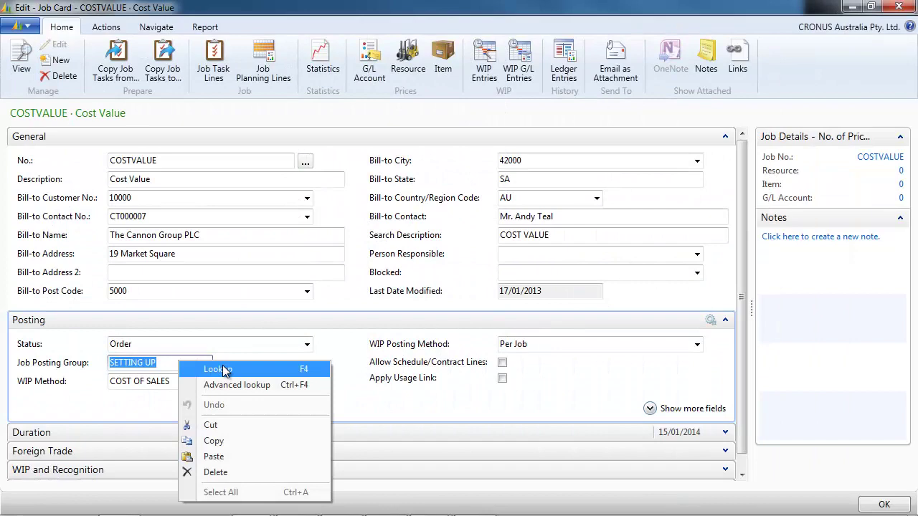
click(230, 382)
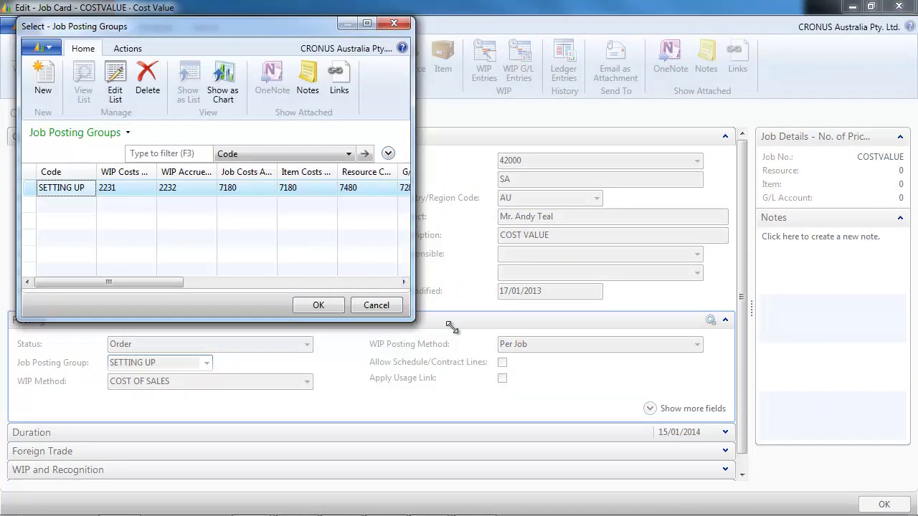
drag(451, 326, 787, 376)
right_click(434, 175)
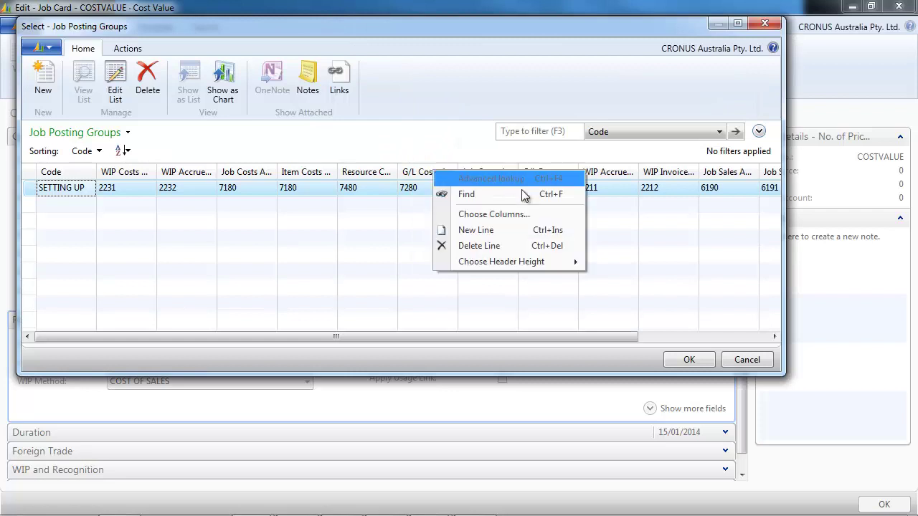
mouse_move(512, 261)
click(614, 295)
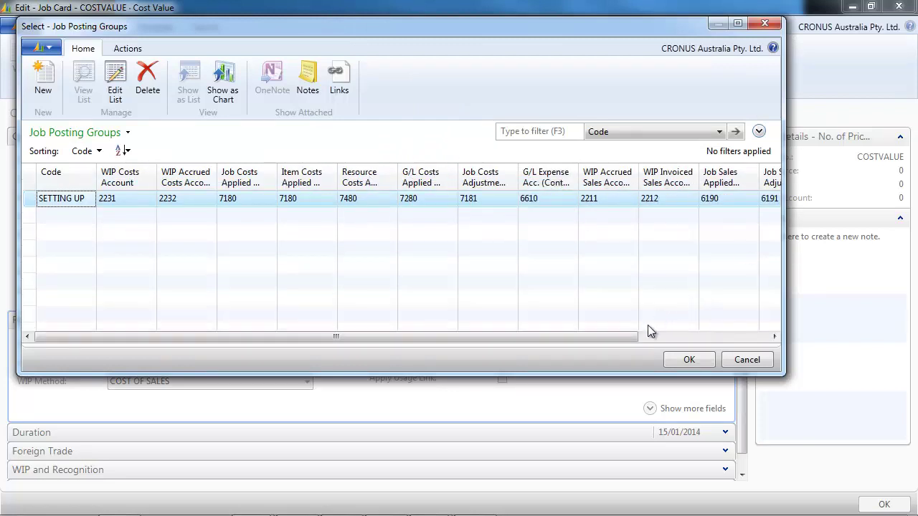
click(717, 337)
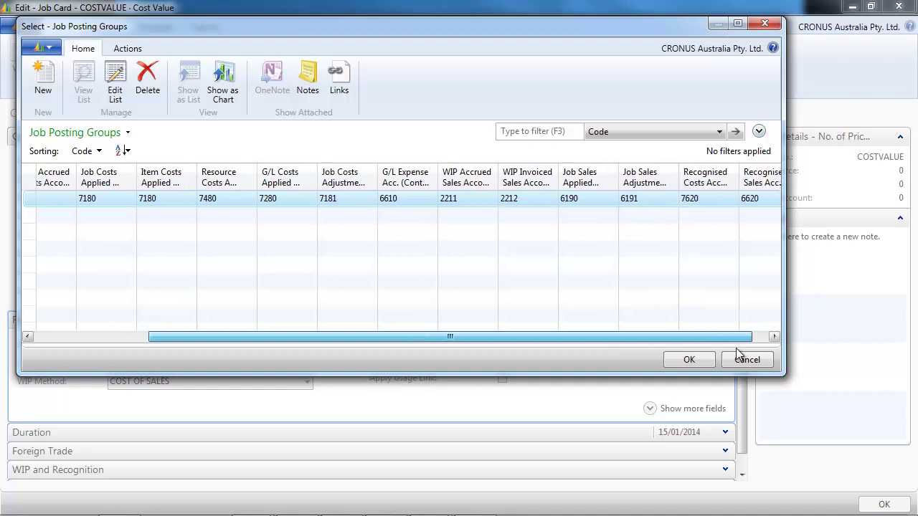
click(764, 24)
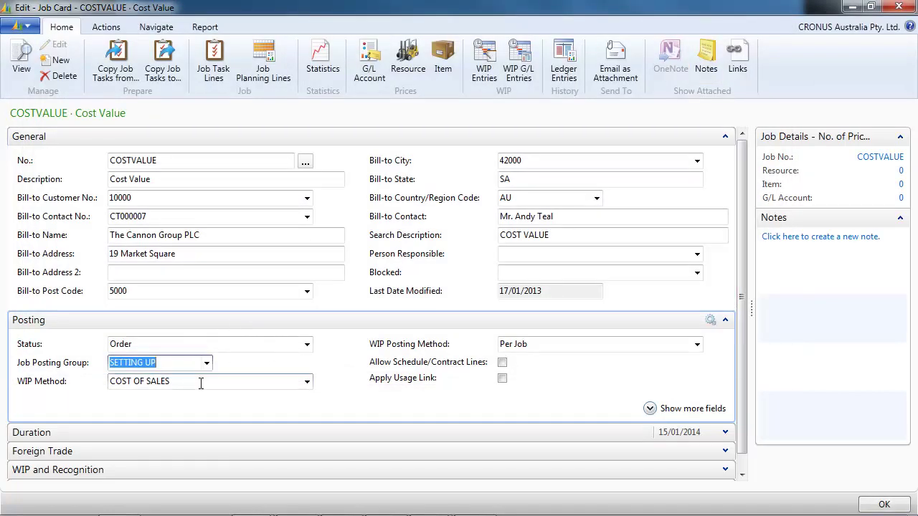
Step: Open the WIP methods lookup for editing and review the POC method's Recognised Costs and Recognised Sales options, keeping Percentage of Completion for recognised sales
right_click(196, 374)
click(266, 402)
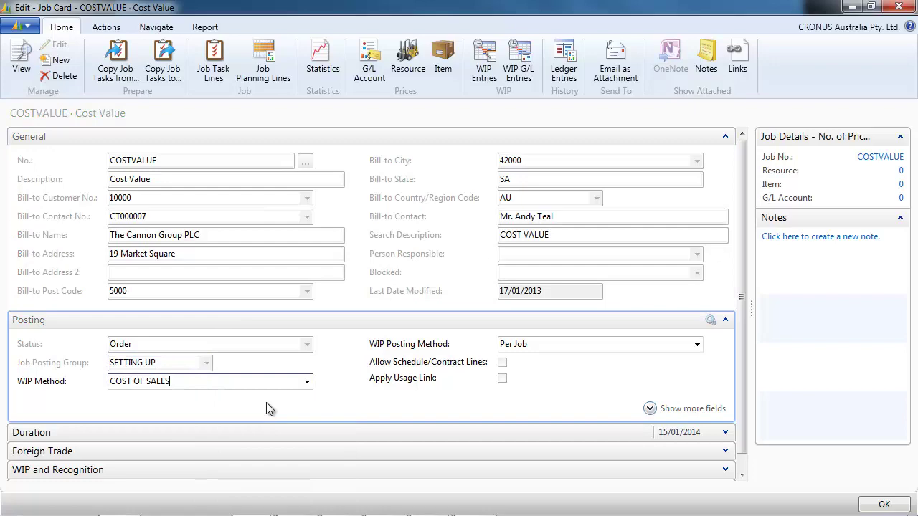
right_click(253, 261)
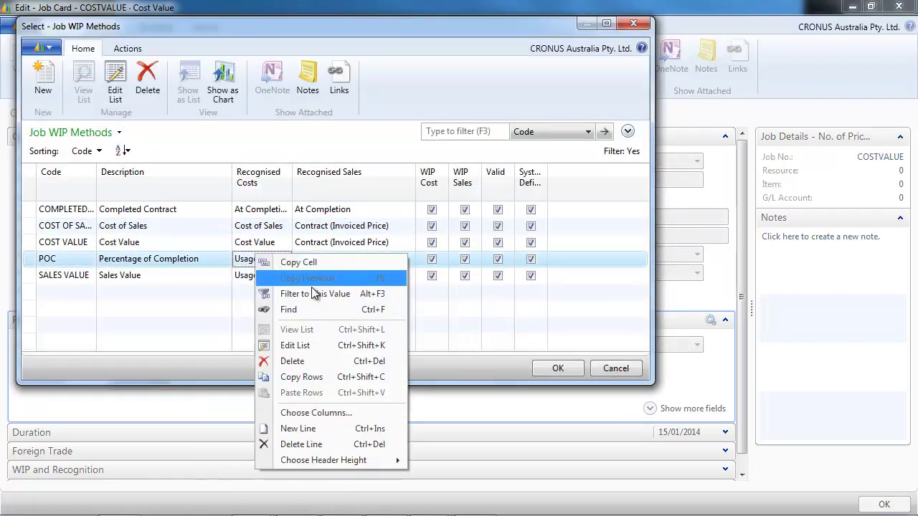
click(301, 345)
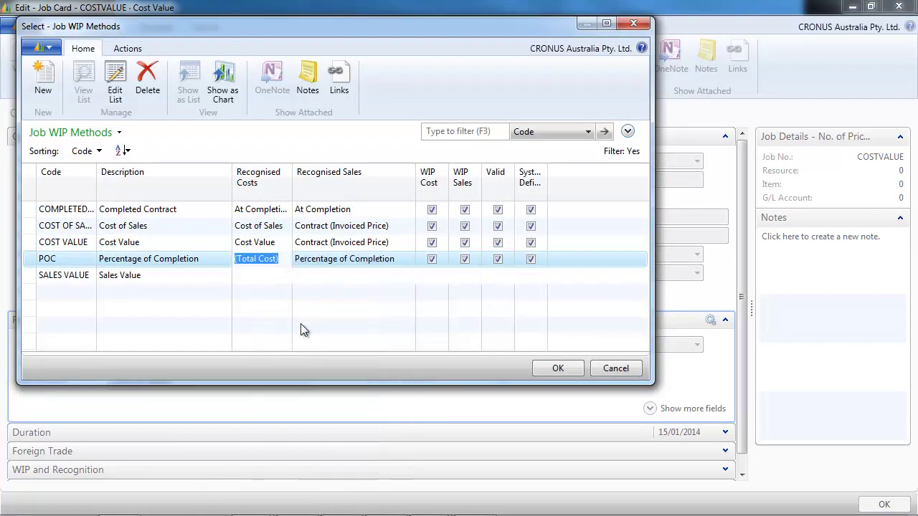
click(285, 260)
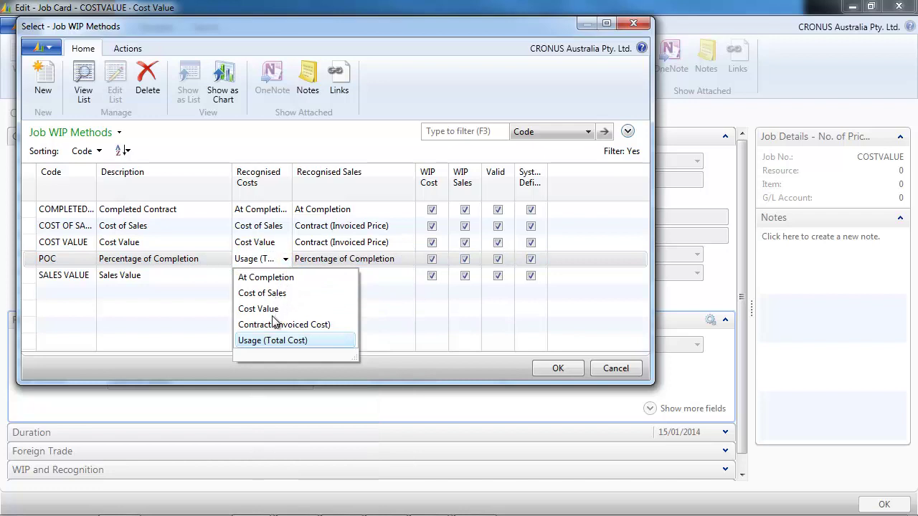
click(386, 263)
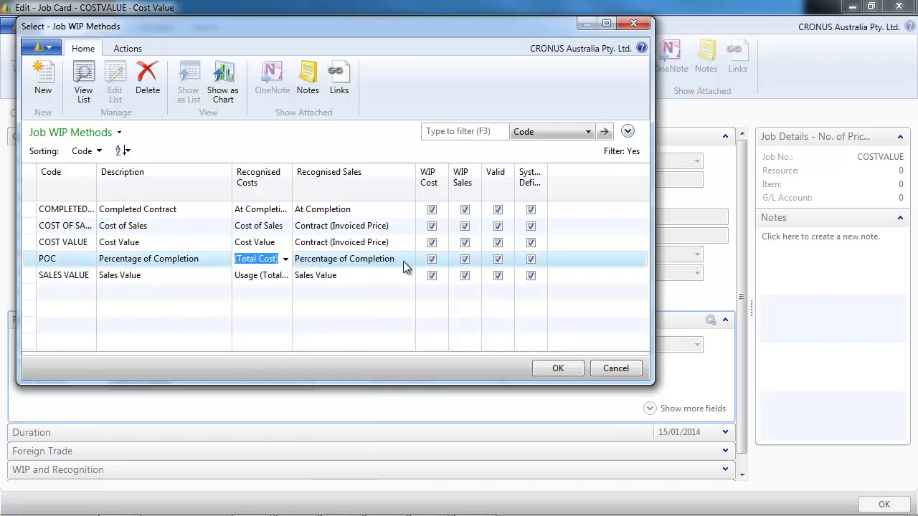
click(408, 260)
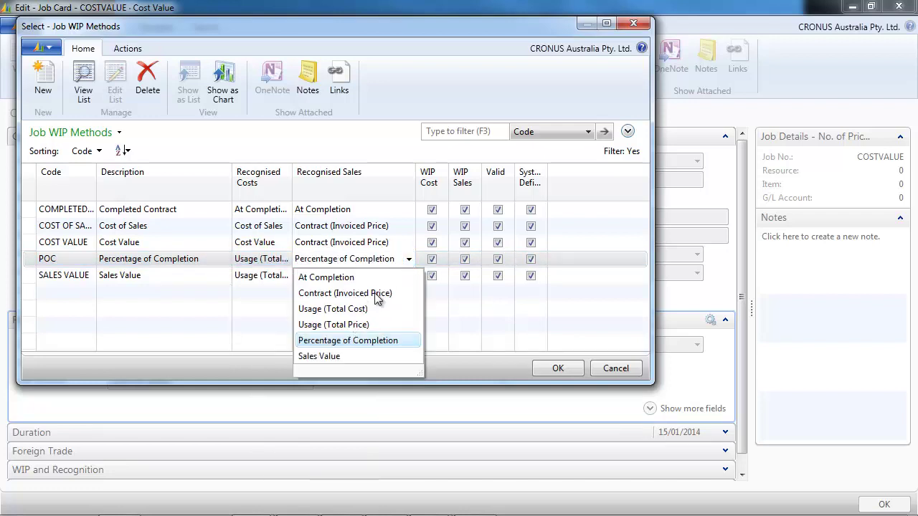
click(336, 342)
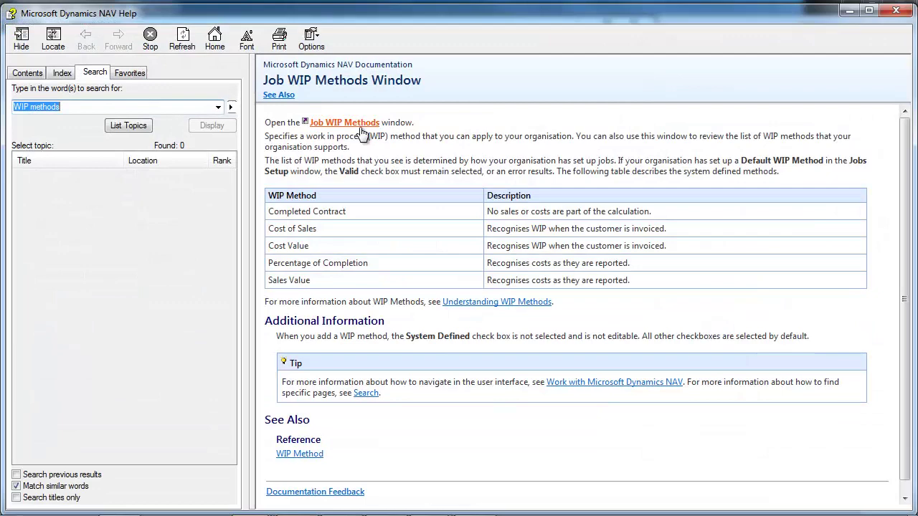
Step: In Microsoft Dynamics NAV Help, read the Understanding WIP Methods topic, highlighting the calculation requirements of Cost Value, Cost of Sales and the methods further down
click(357, 124)
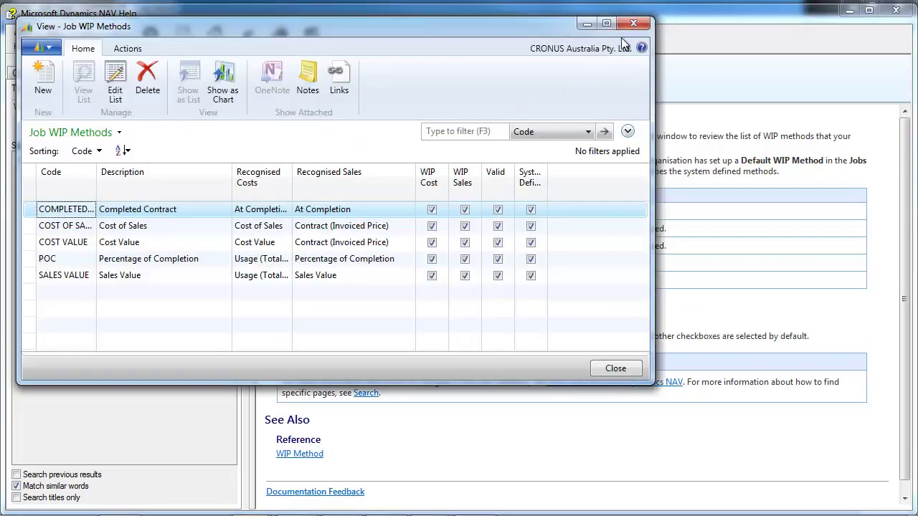
drag(560, 27, 340, 404)
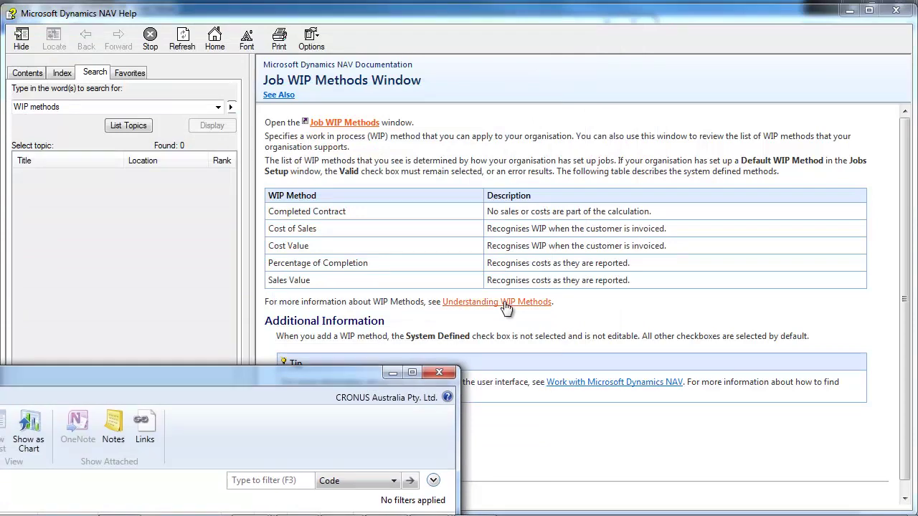
click(498, 360)
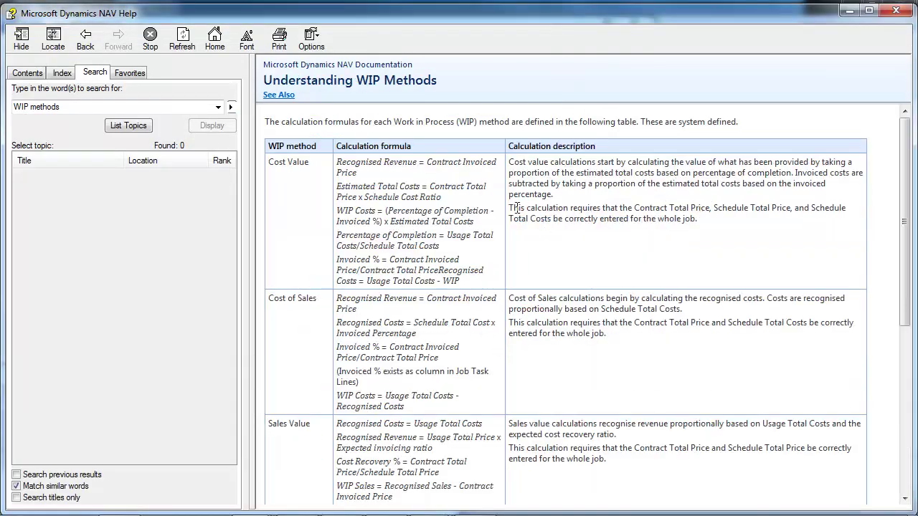
drag(540, 207, 706, 220)
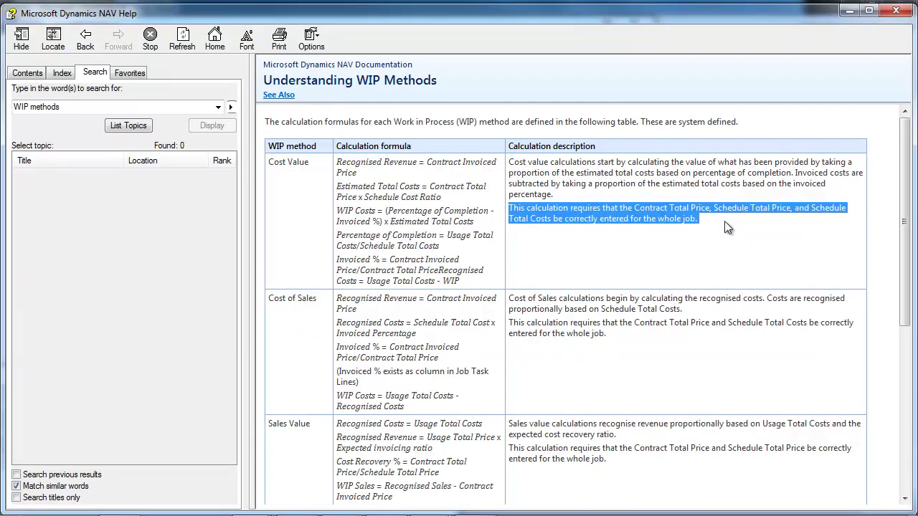
drag(512, 322, 607, 335)
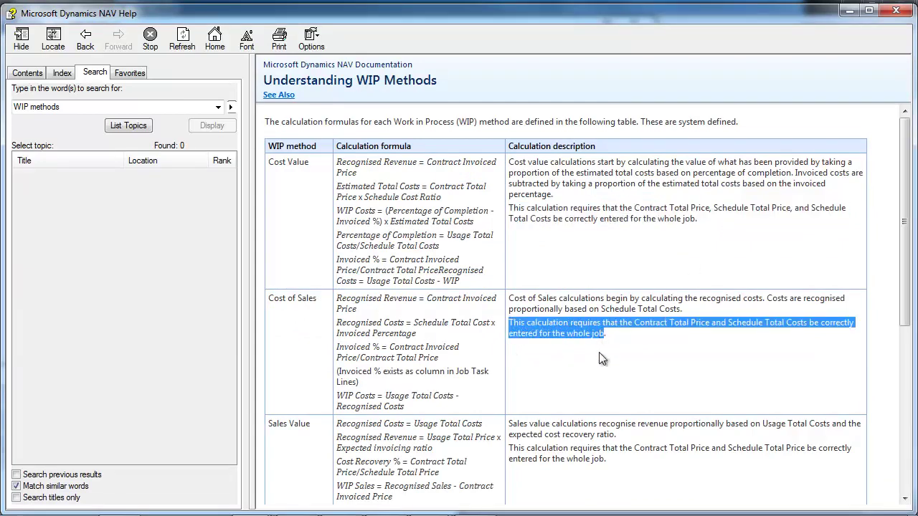
scroll(599, 352, down, 3)
drag(510, 208, 592, 228)
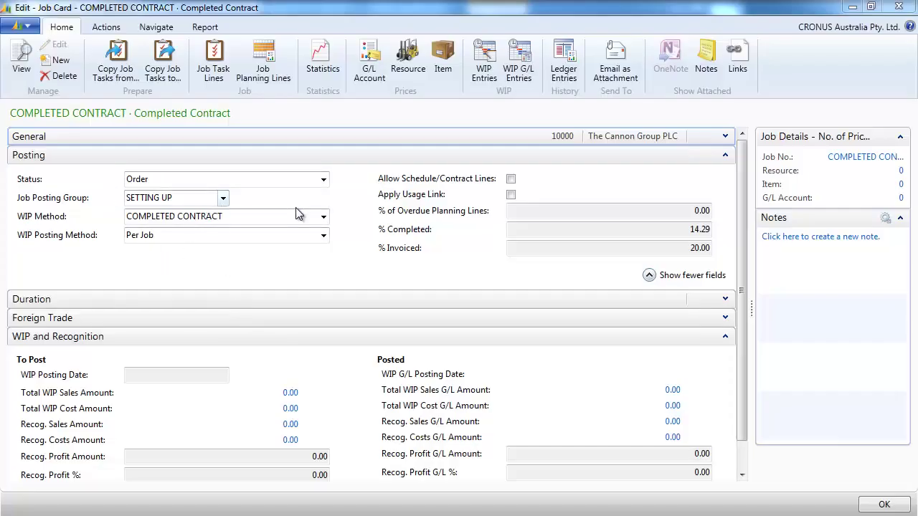
Step: Trace the COMPLETED CONTRACT job's Usage (Total Cost) on task line 20000 through its ledger entry to the posted purchase invoice, and return to the task lines
click(213, 61)
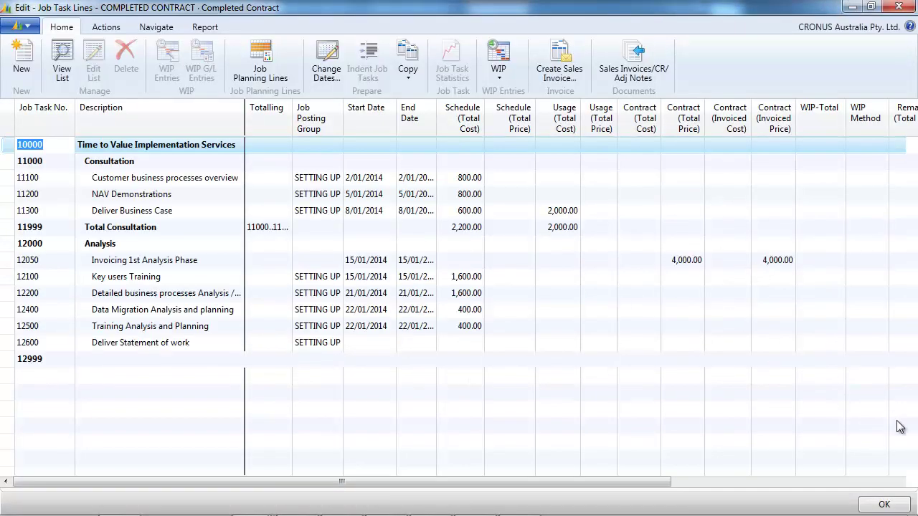
click(911, 459)
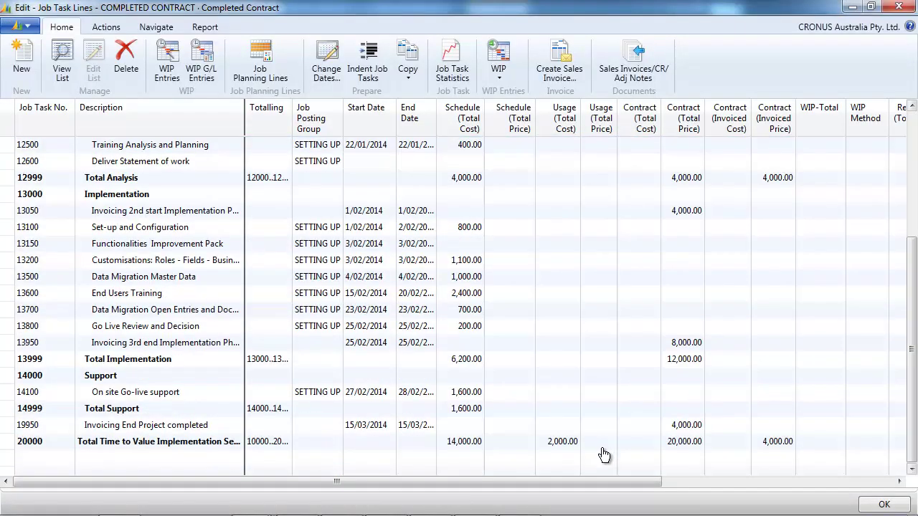
right_click(563, 447)
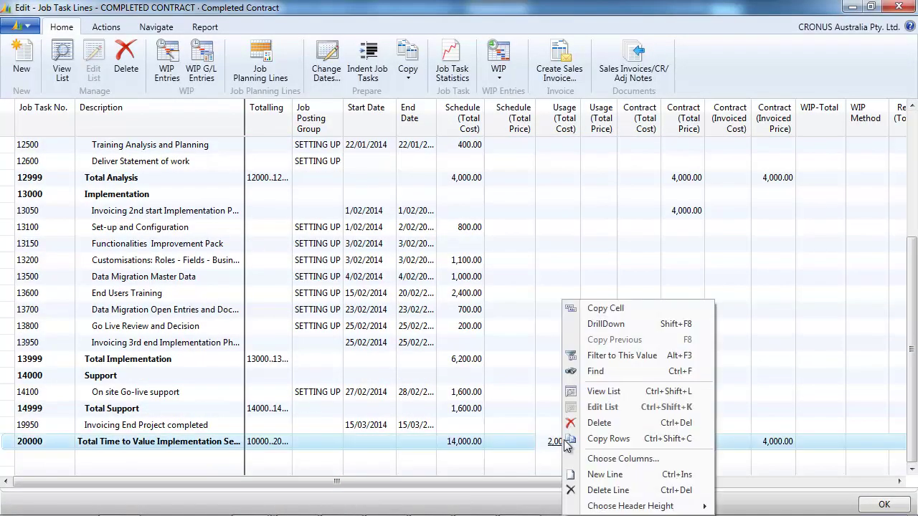
click(601, 334)
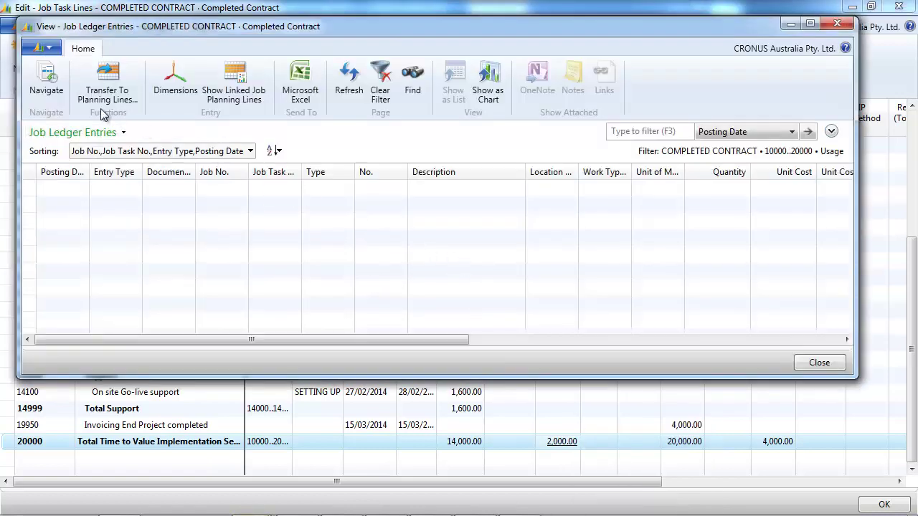
click(43, 80)
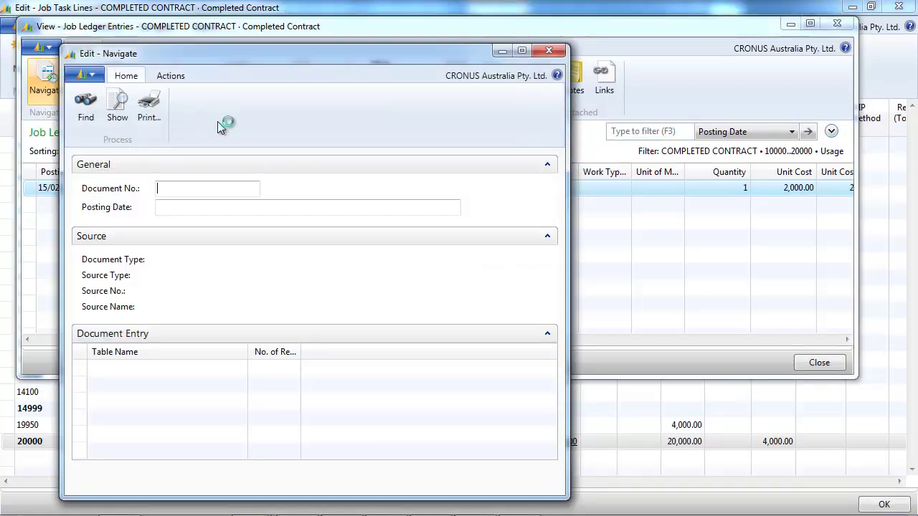
click(118, 104)
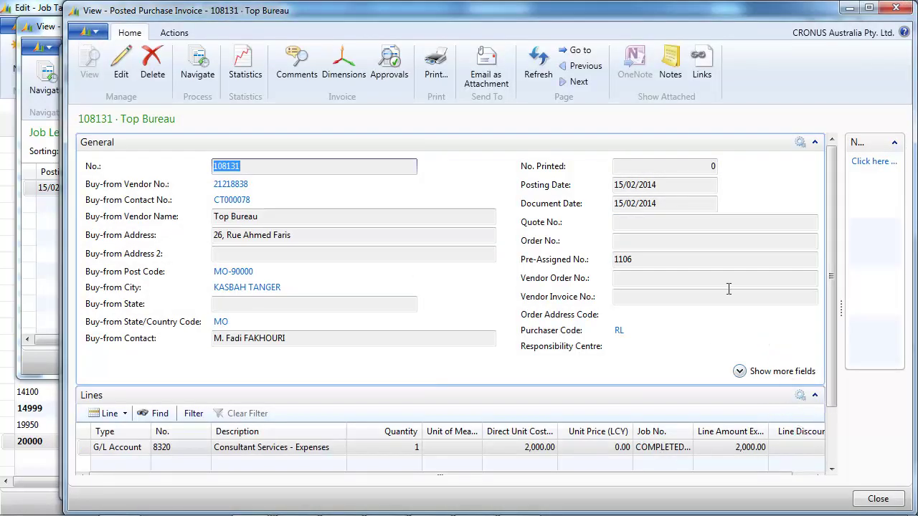
key(Escape)
key(Escape)
key(Escape)
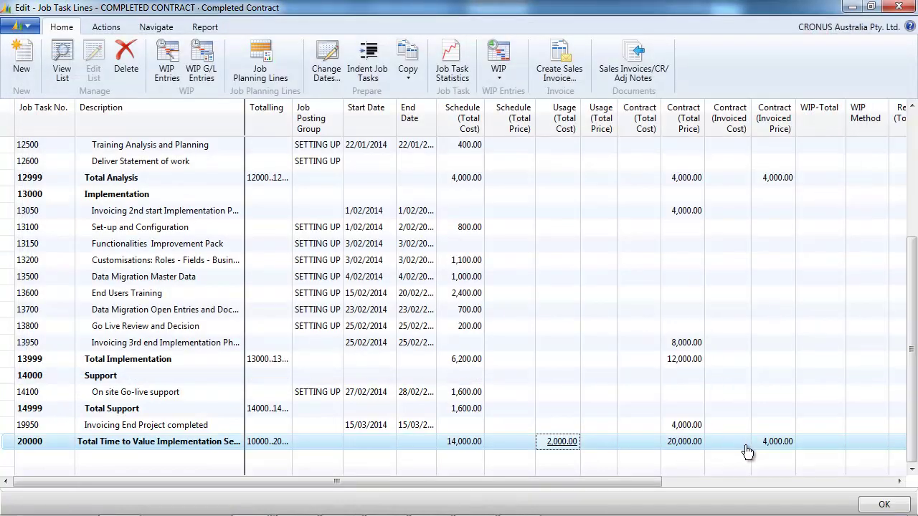
Step: Trace the Contract (Invoiced Price) on task line 20000 through its job ledger entry to the posted sales invoice, and return to the task lines
click(633, 72)
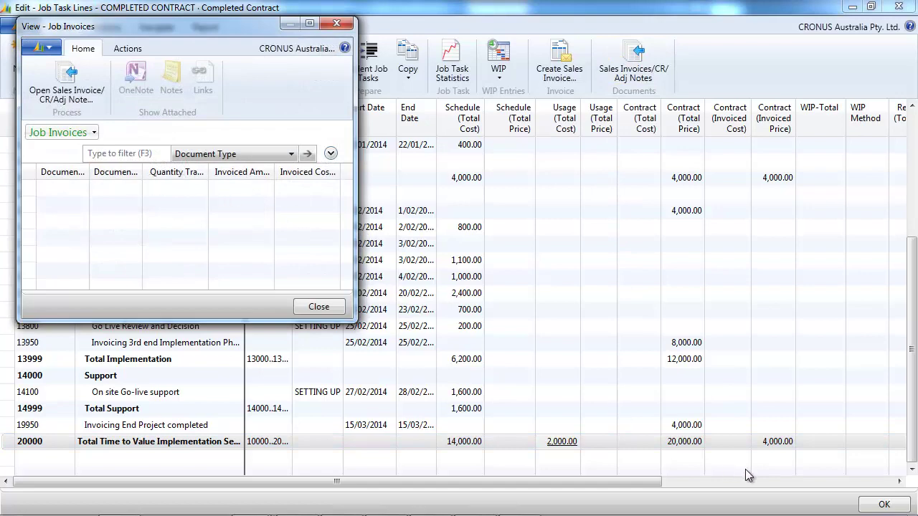
key(Escape)
right_click(788, 443)
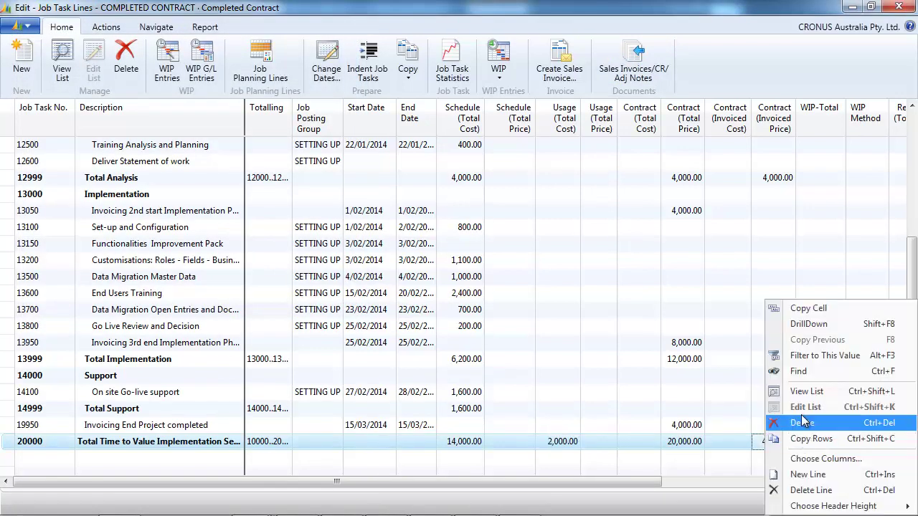
click(818, 327)
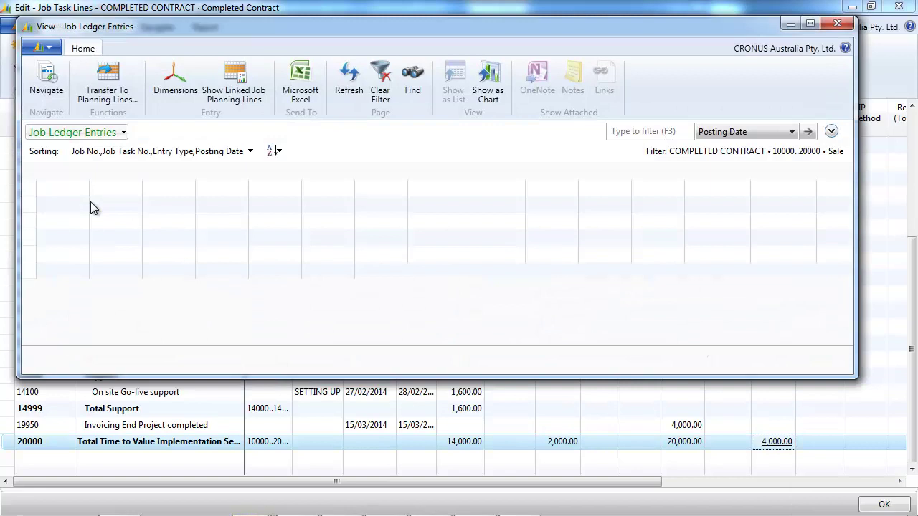
click(47, 80)
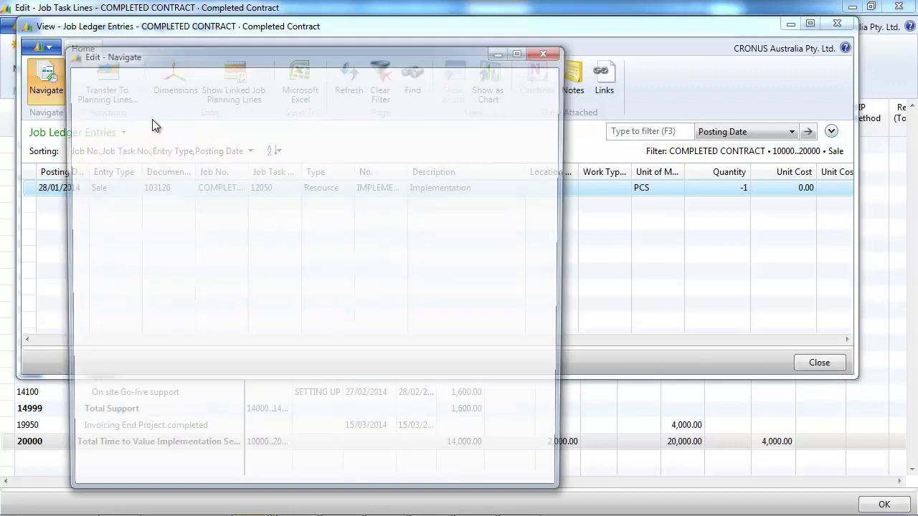
click(119, 111)
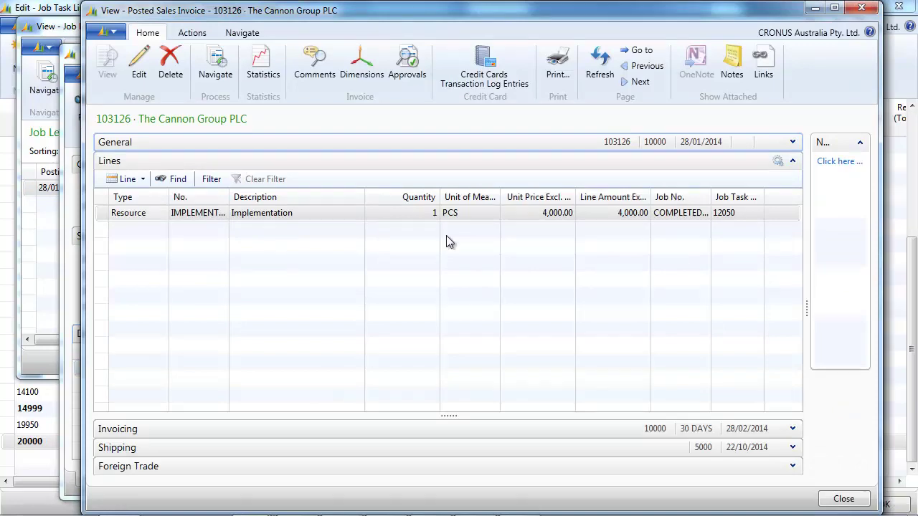
click(861, 8)
key(Escape)
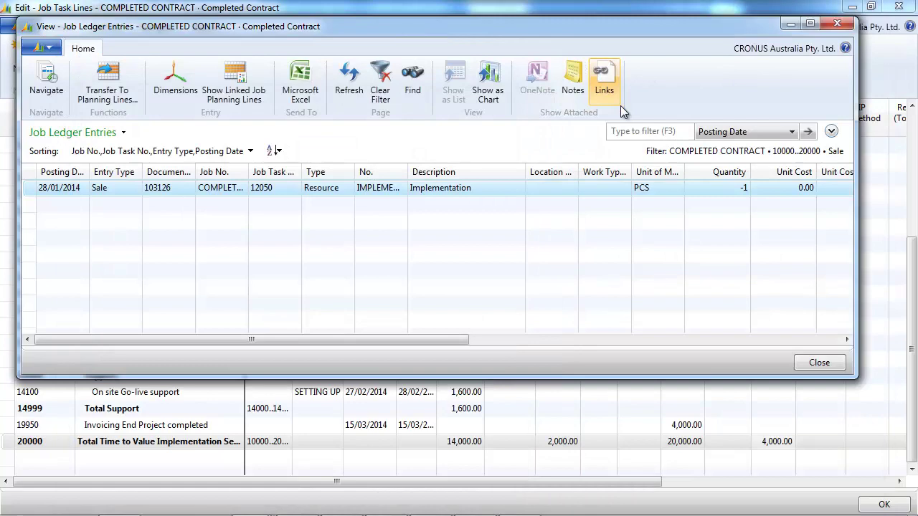
key(Escape)
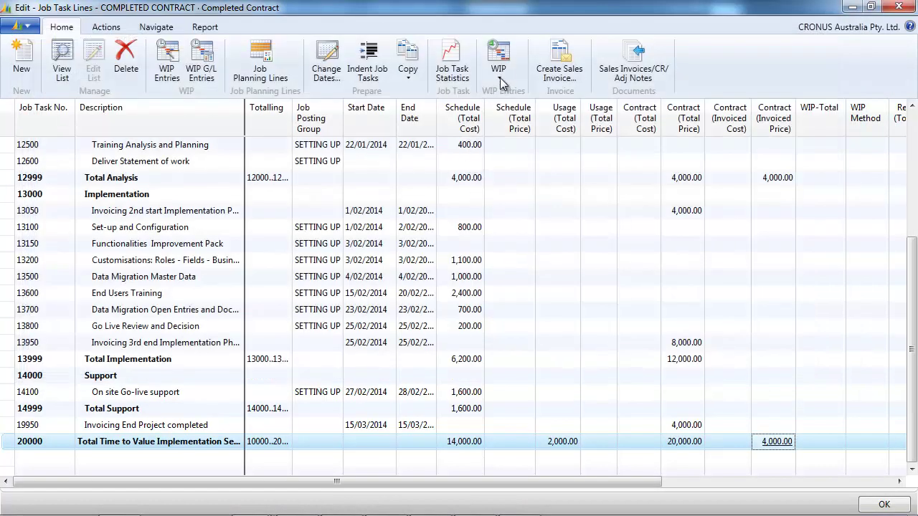
Step: Calculate WIP for job COMPLETED CONTRACT with posting date 31/01/2014 and document number WIP01
click(501, 70)
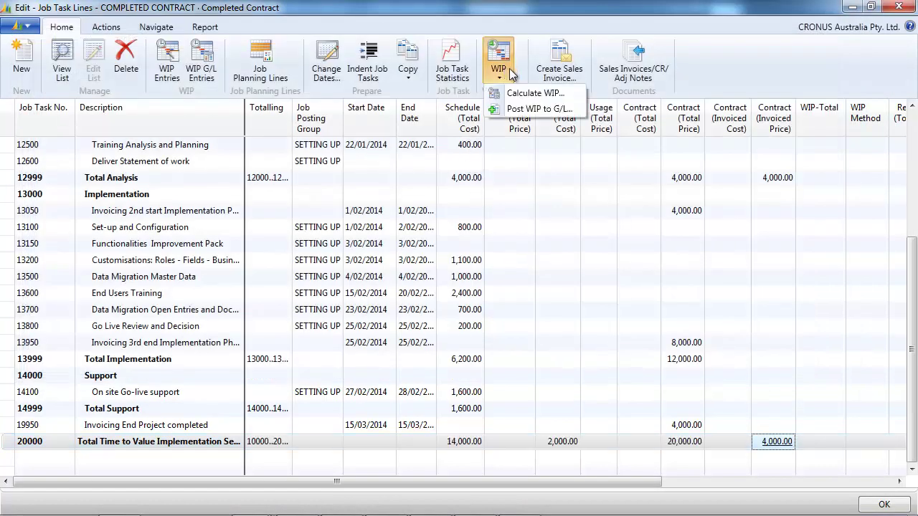
click(537, 107)
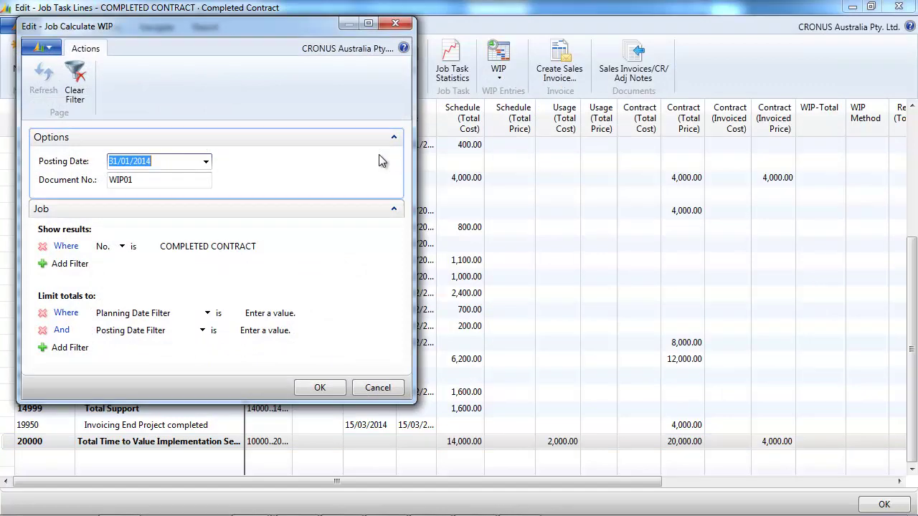
click(332, 389)
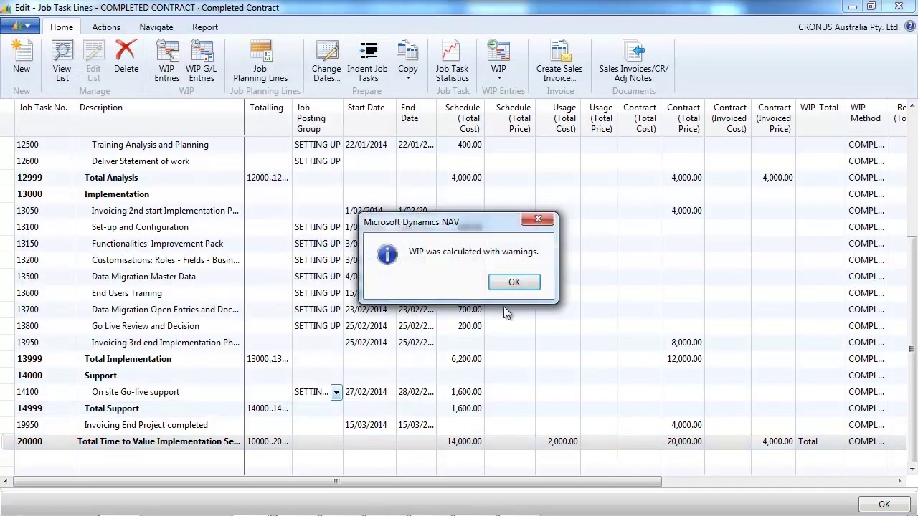
click(513, 282)
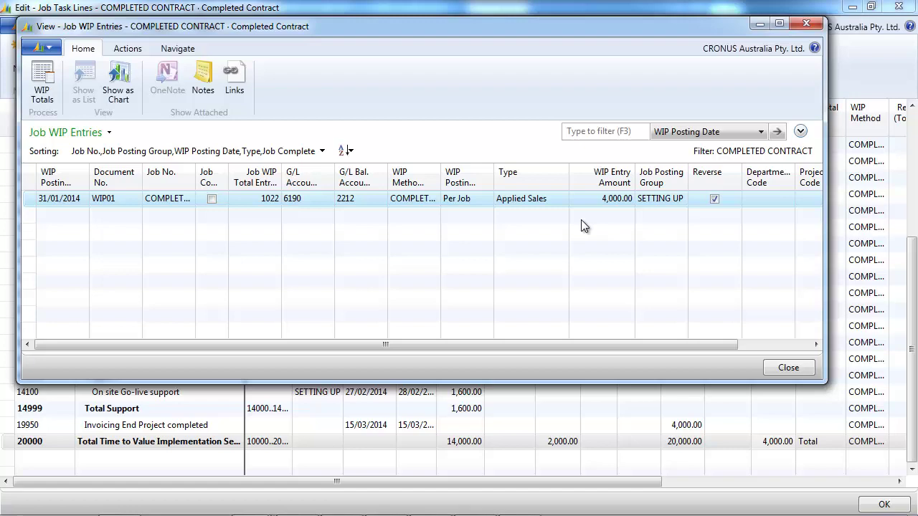
Step: Examine the WIP totals behind the COMPLETED CONTRACT job's WIP entry, and close the entries and the job task lines
click(50, 87)
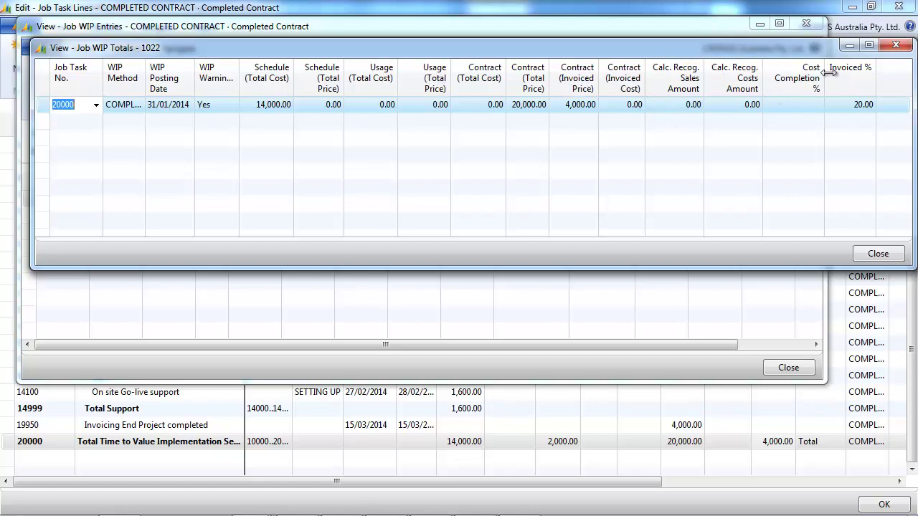
click(899, 45)
key(Escape)
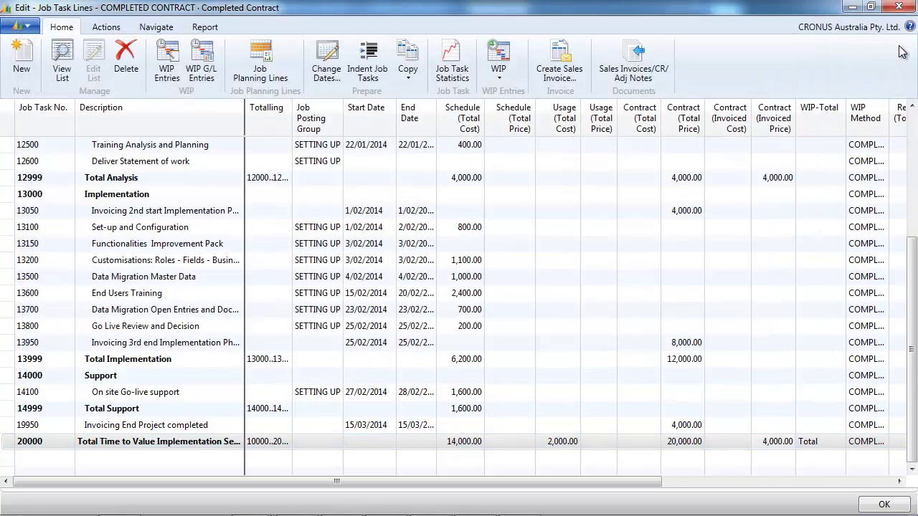
key(Escape)
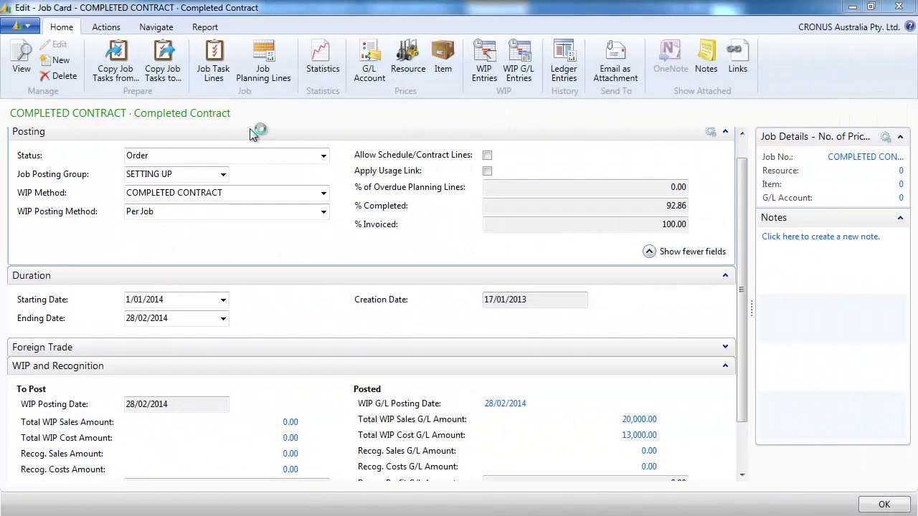
Step: Review the COMPLETED CONTRACT job's task line totals and its WIP G/L entries, and return to the job card
click(214, 65)
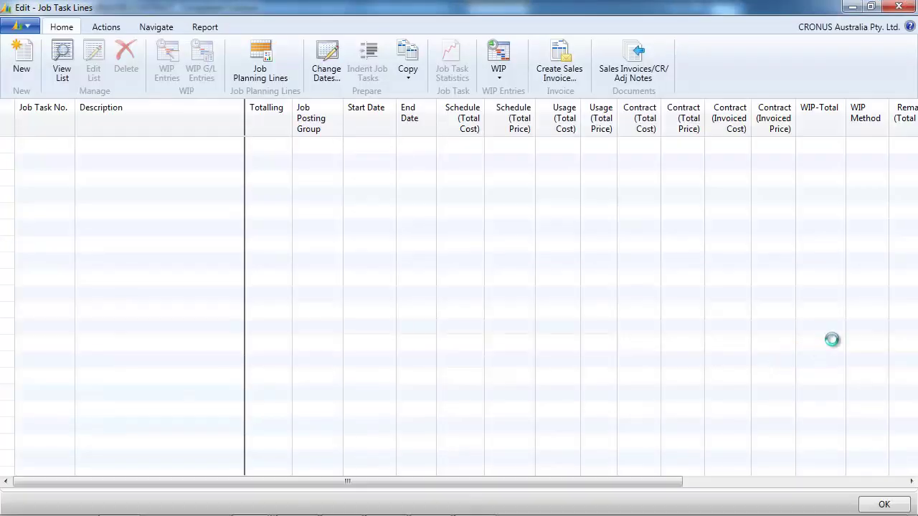
click(680, 459)
scroll(679, 459, down, 4)
click(680, 458)
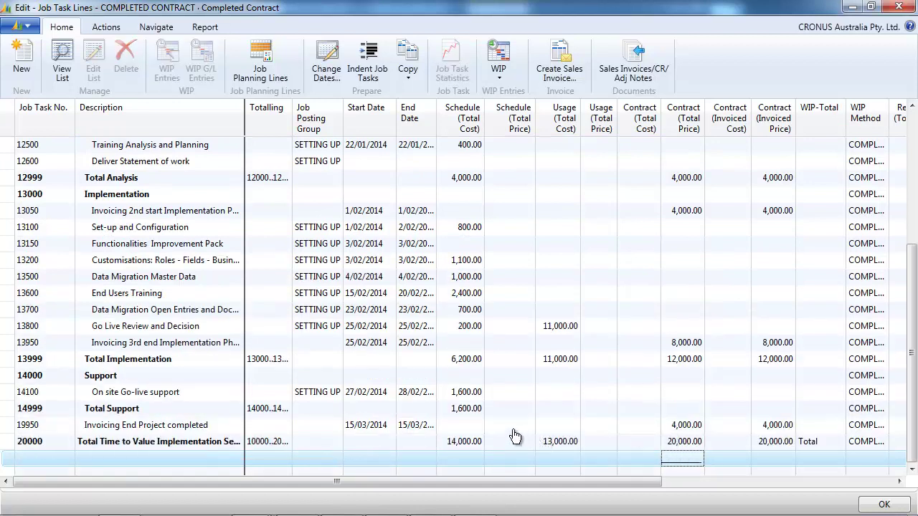
key(Escape)
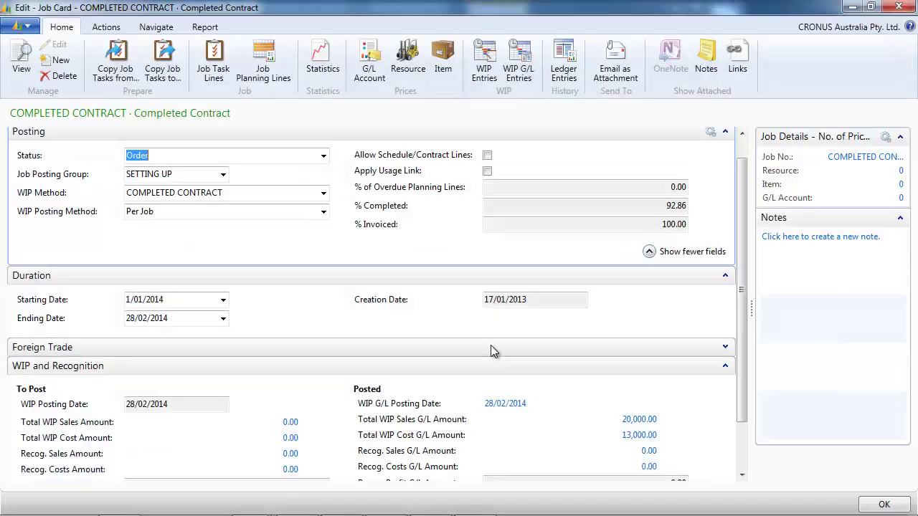
click(159, 29)
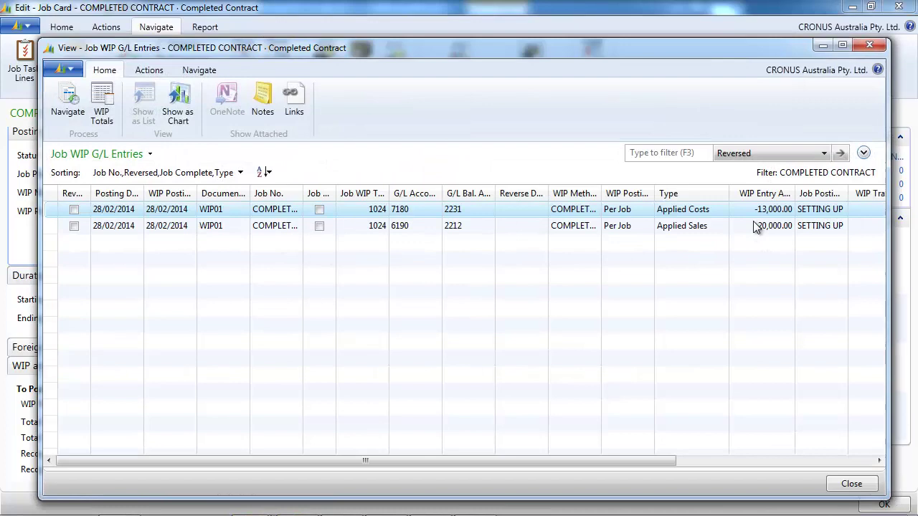
key(Escape)
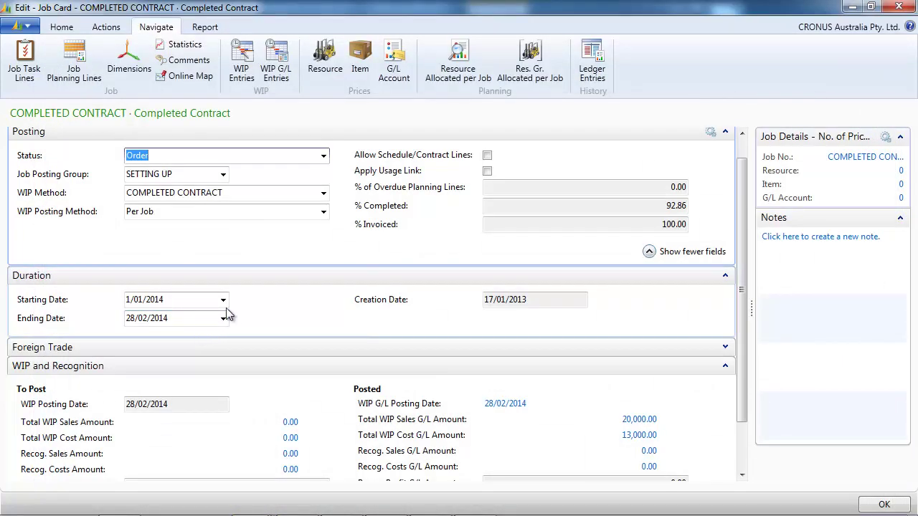
Step: Change the COMPLETED CONTRACT job's status to Completed and accept the dialogs
click(324, 157)
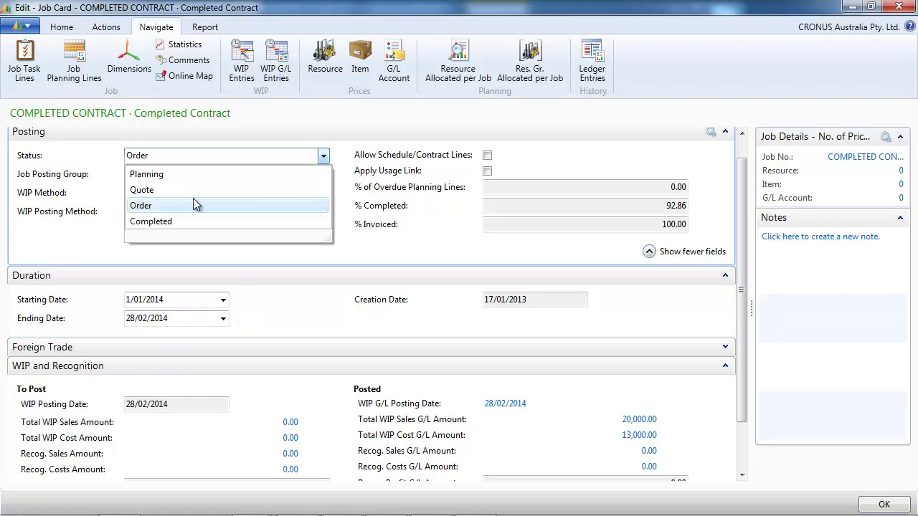
click(167, 224)
click(507, 283)
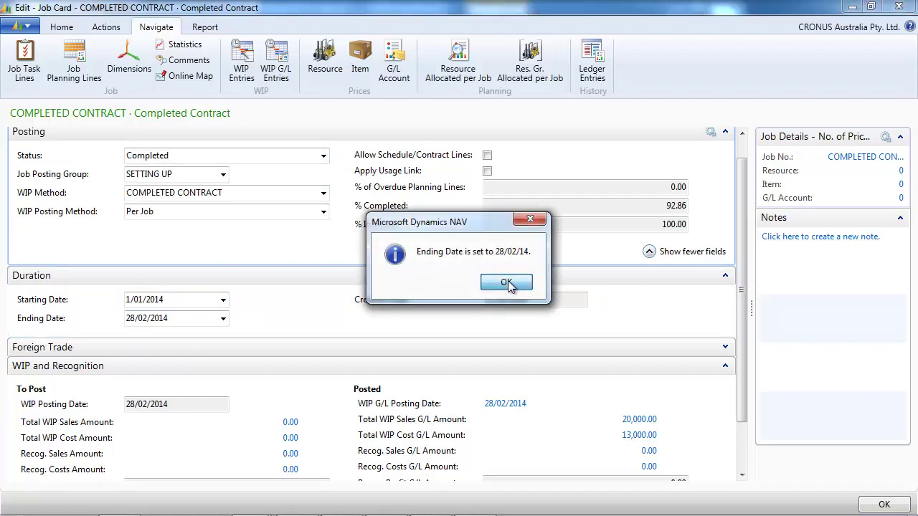
click(568, 284)
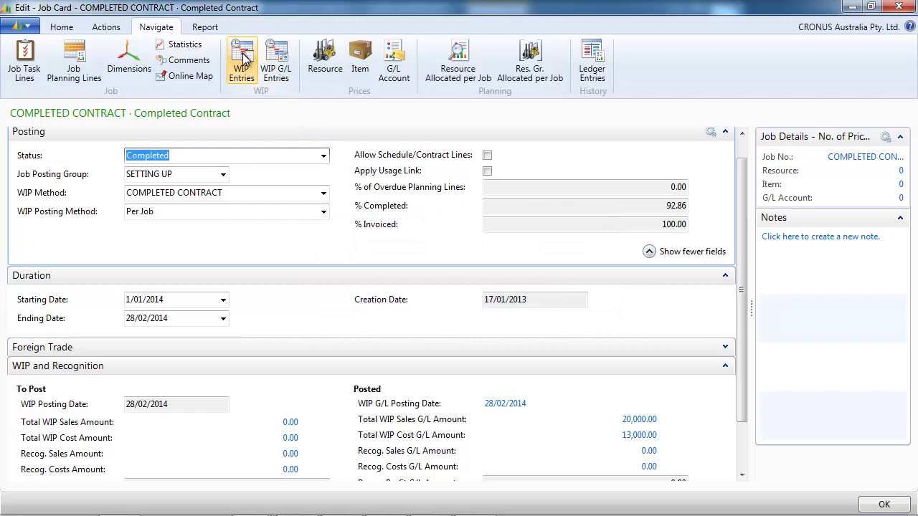
Step: Calculate WIP for job COMPLETED CONTRACT with posting date 15/03/2014 and document number WIP01
click(107, 29)
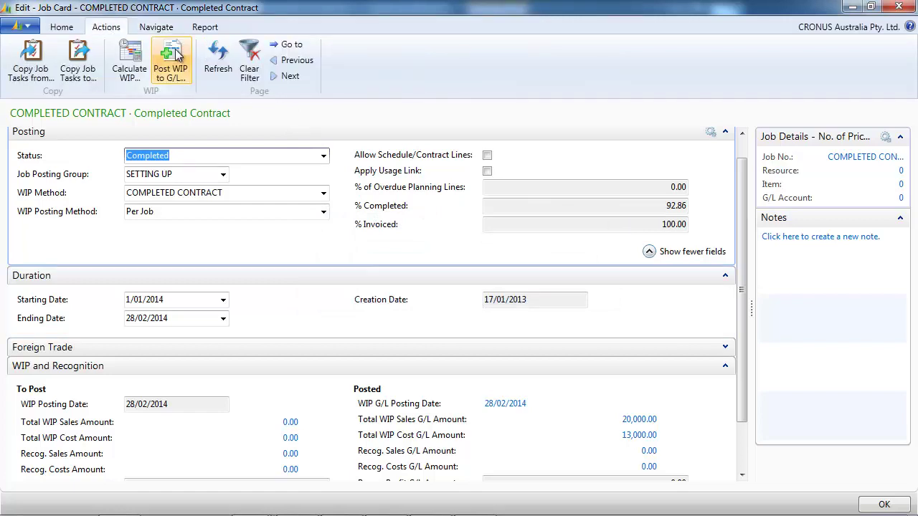
click(144, 96)
text(1503)
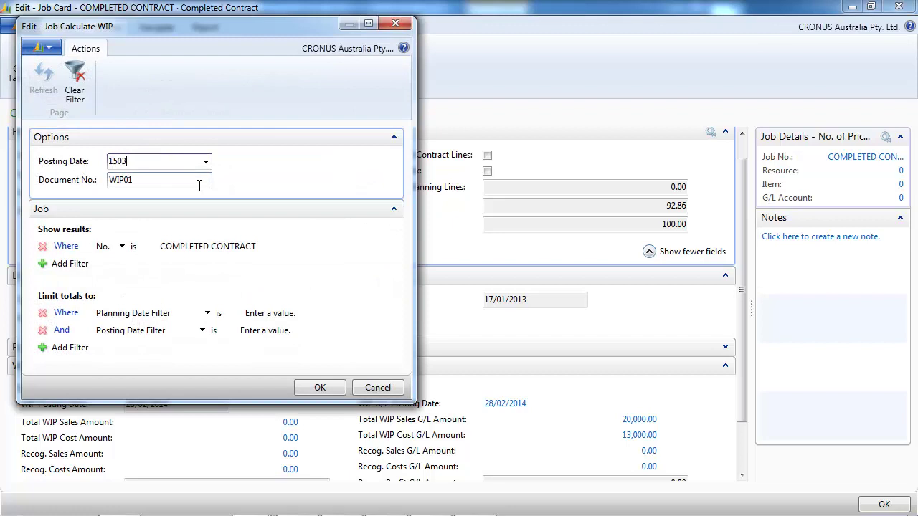
key(Tab)
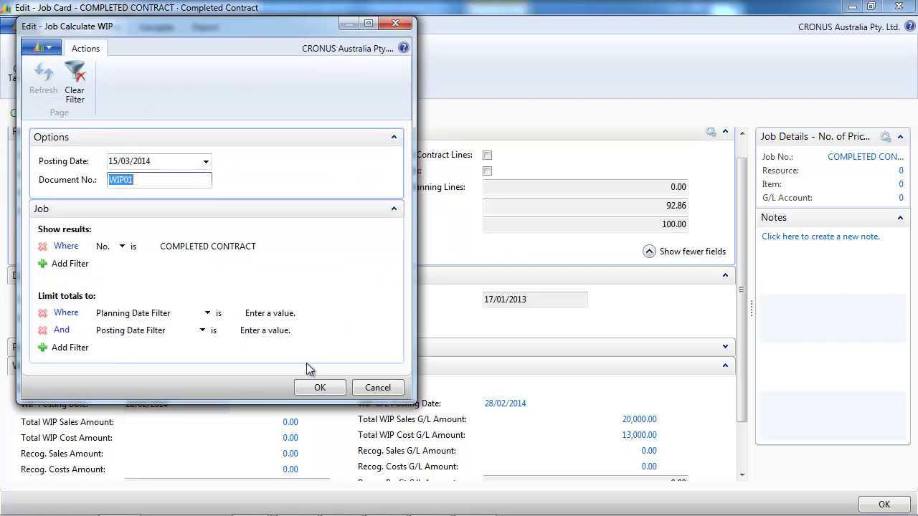
click(328, 385)
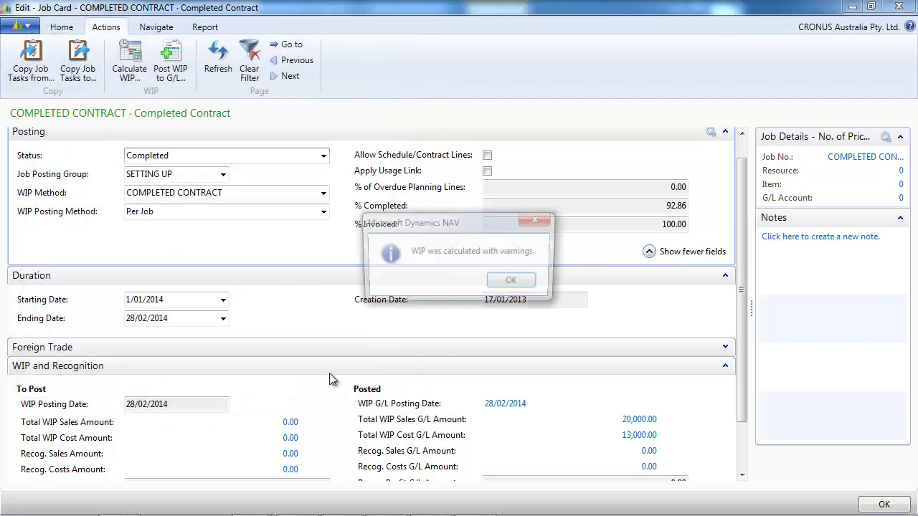
click(510, 285)
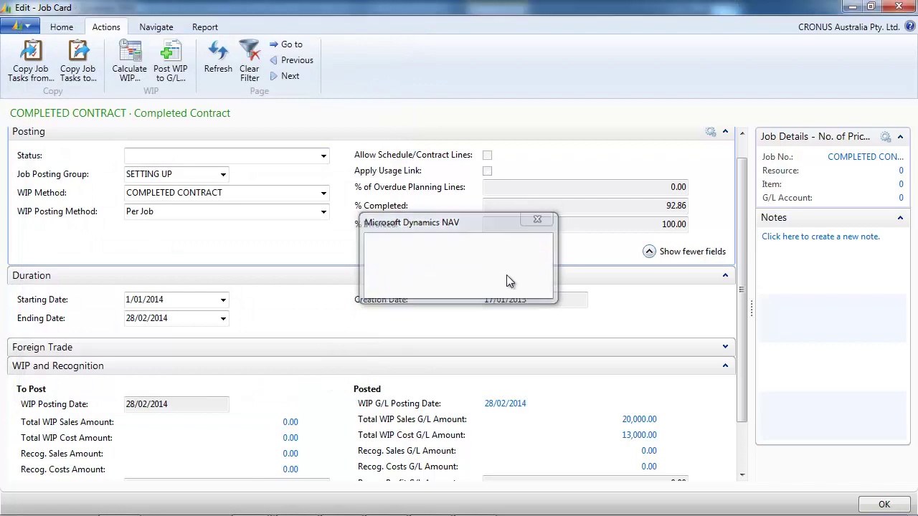
Step: Post the COMPLETED CONTRACT job's WIP to G/L with reversal posting date 15/03/2014 and a reversal document number
click(170, 65)
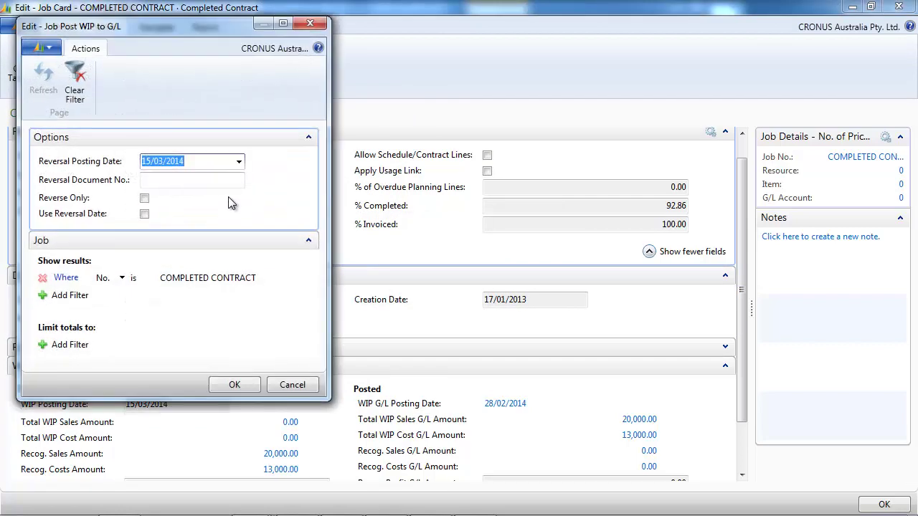
click(180, 180)
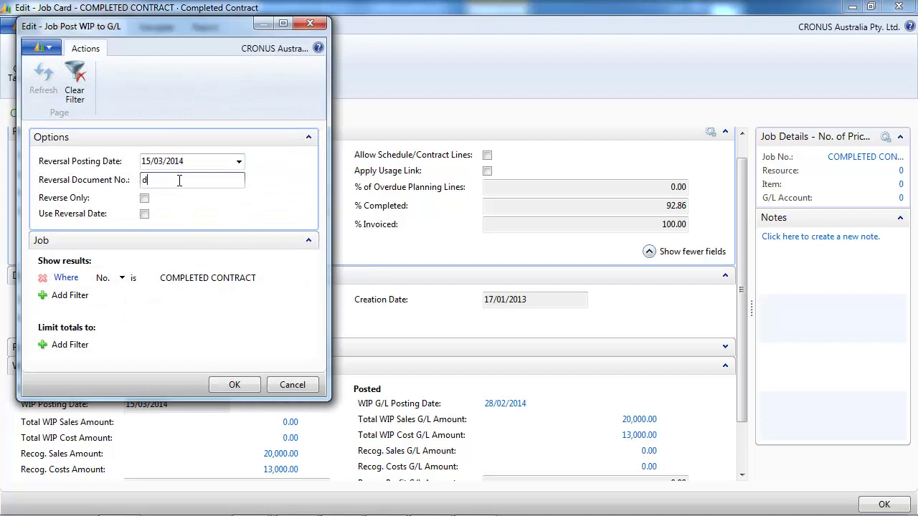
key(Tab)
click(234, 385)
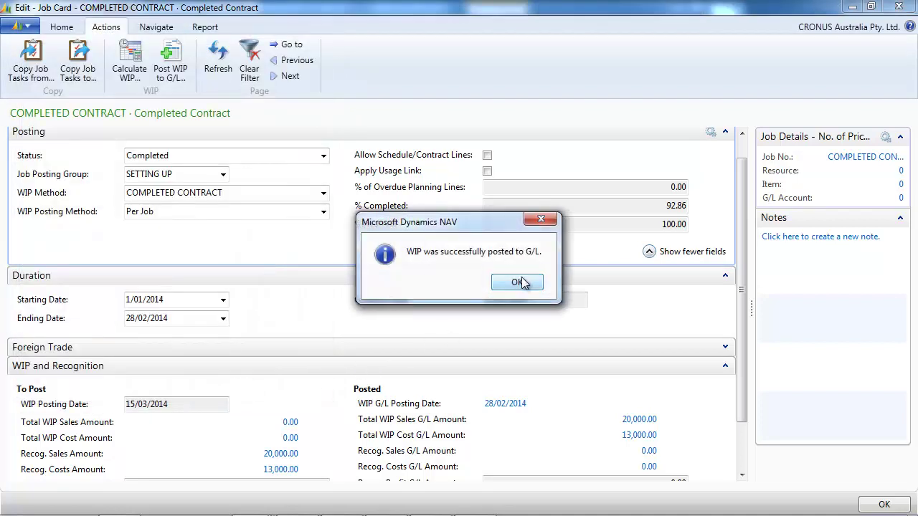
click(523, 284)
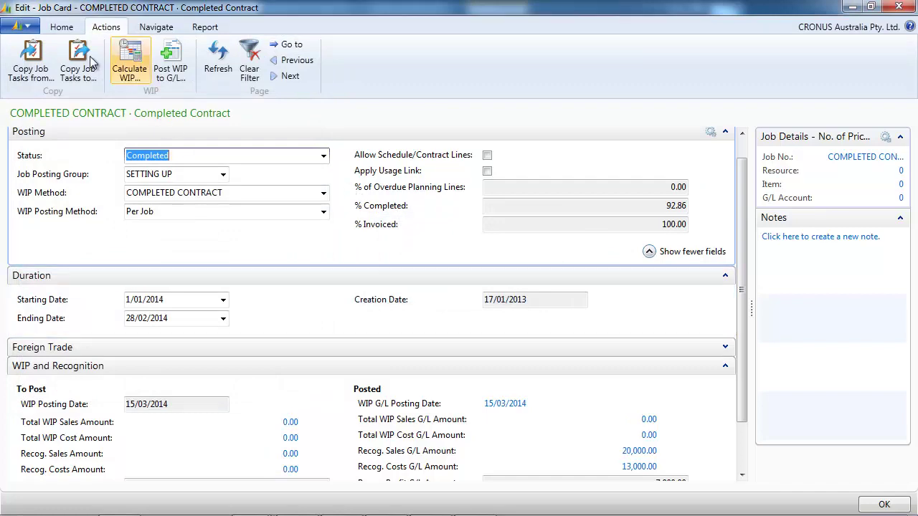
Step: Examine the COMPLETED CONTRACT job's WIP G/L entries, and check the posted recognition amounts on the job card
click(156, 26)
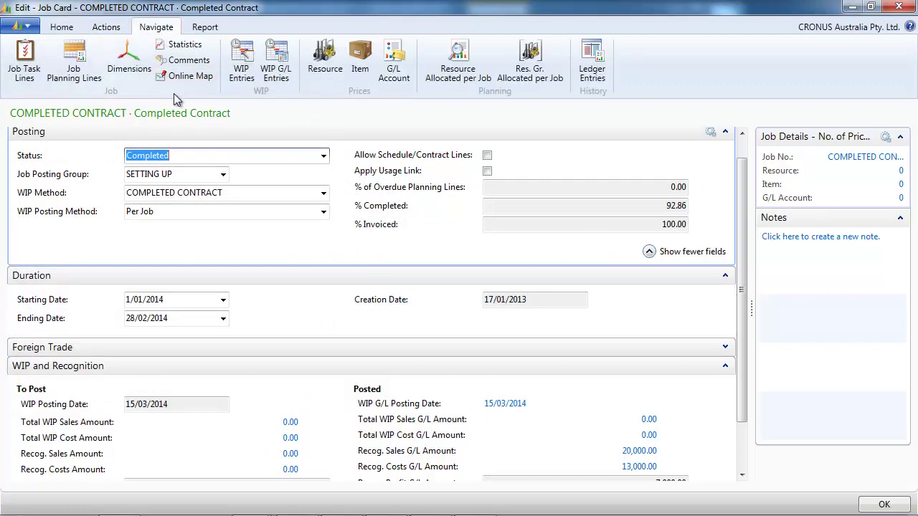
click(275, 64)
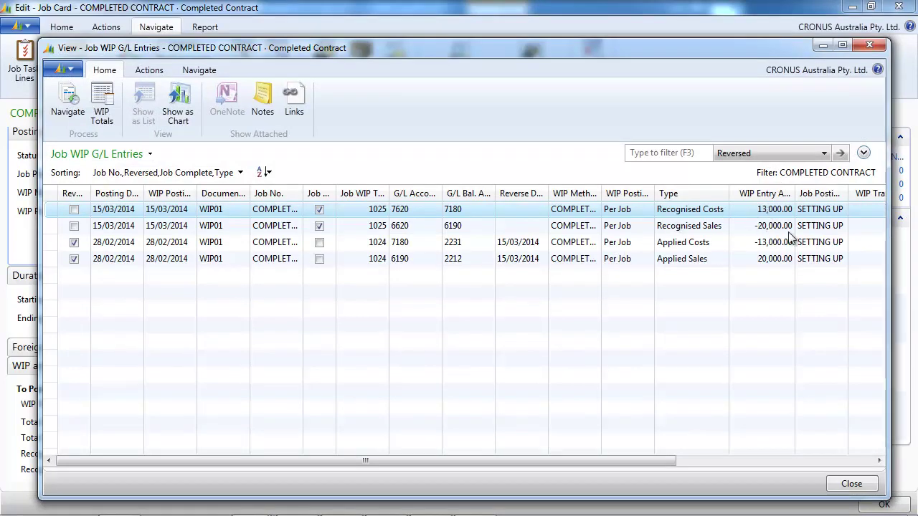
click(869, 46)
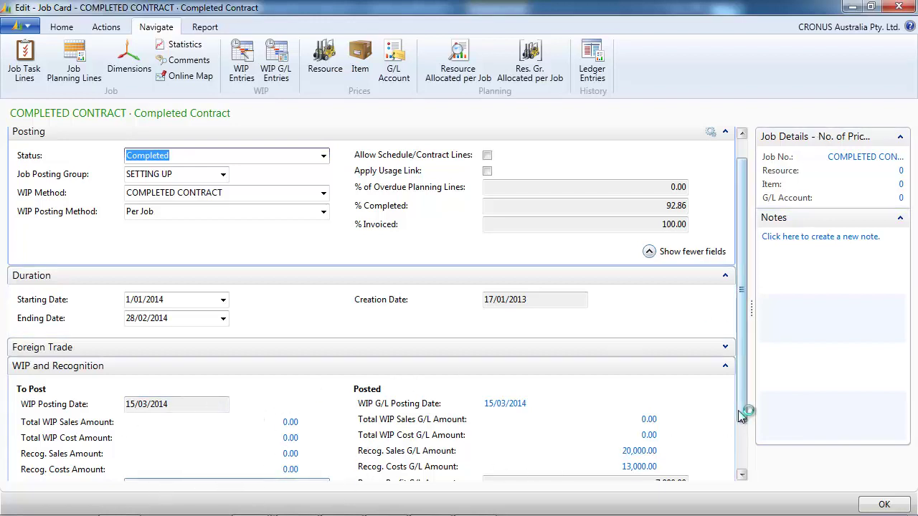
drag(744, 412, 744, 456)
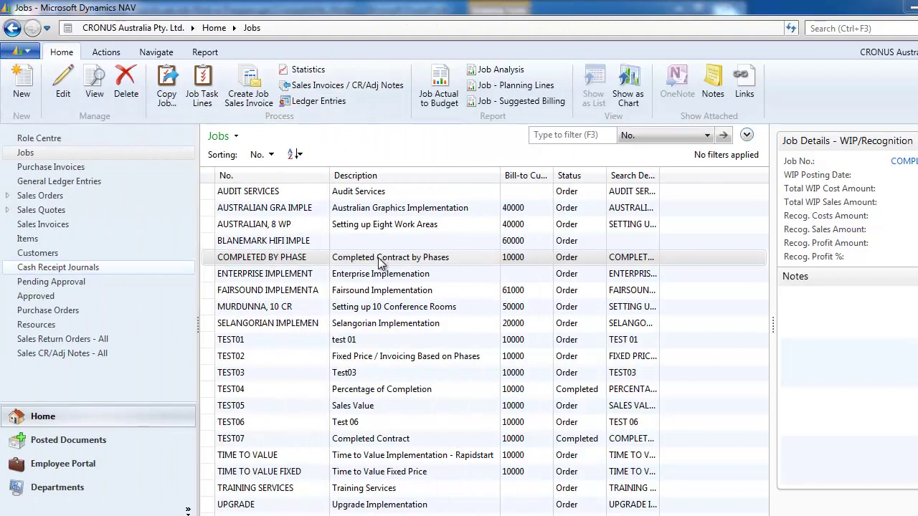
Step: Open the job task lines of COMPLETED BY PHASE and examine the WIP completion totals for each phase
click(203, 87)
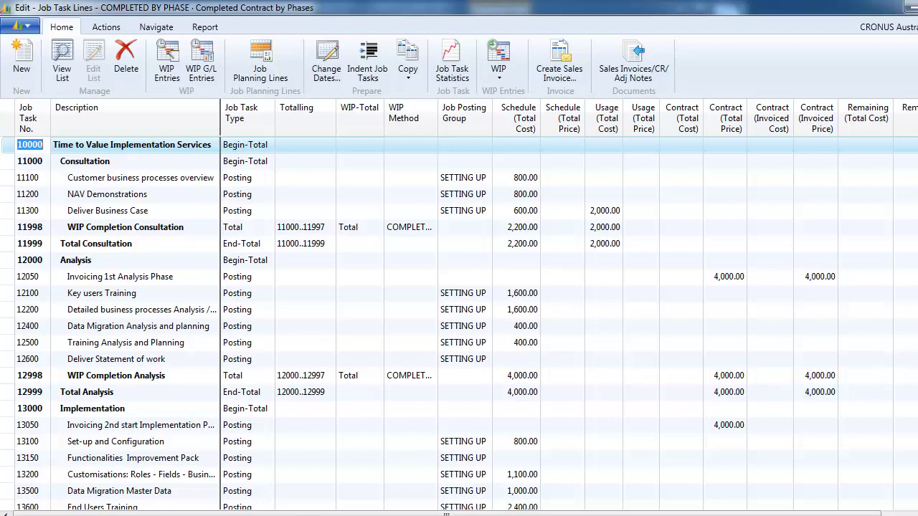
scroll(459, 322, down, 3)
scroll(459, 323, up, 1)
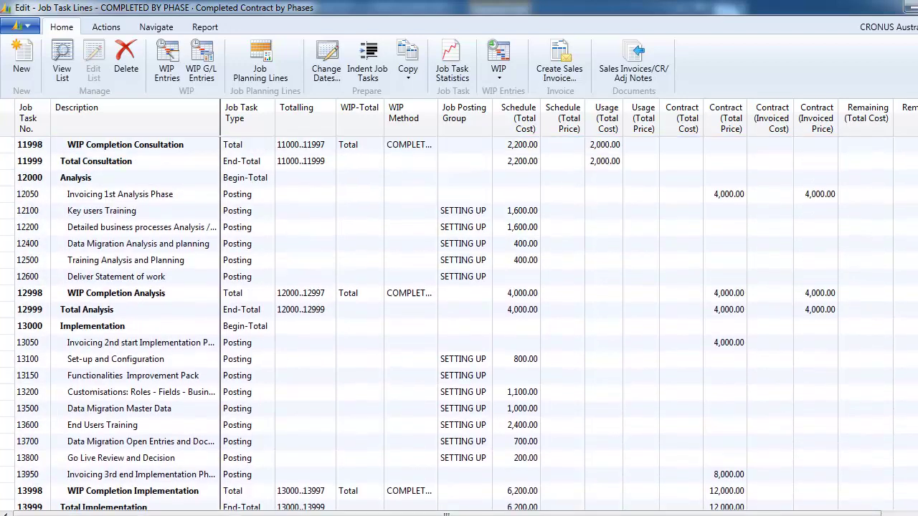
scroll(459, 323, up, 1)
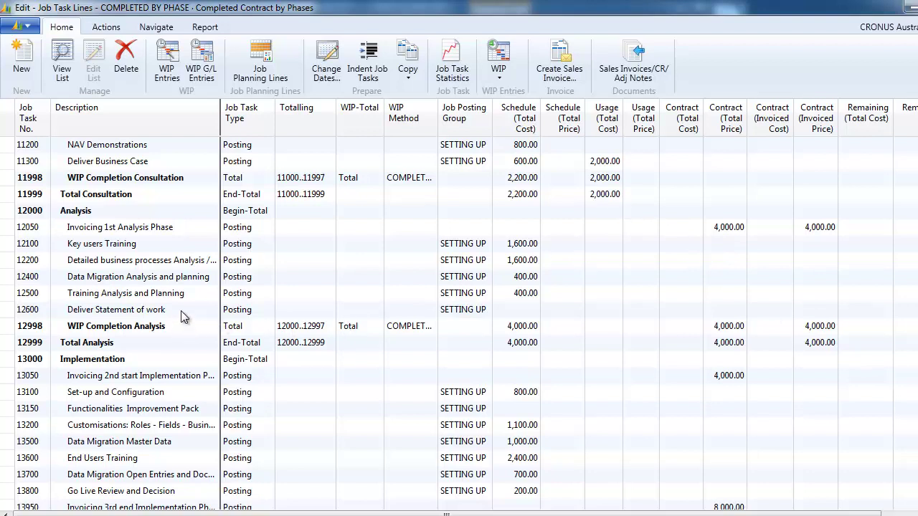
Step: Check the WIP entries and WIP G/L entries from the WIP Completion Analysis line 12998, closing each list
click(186, 330)
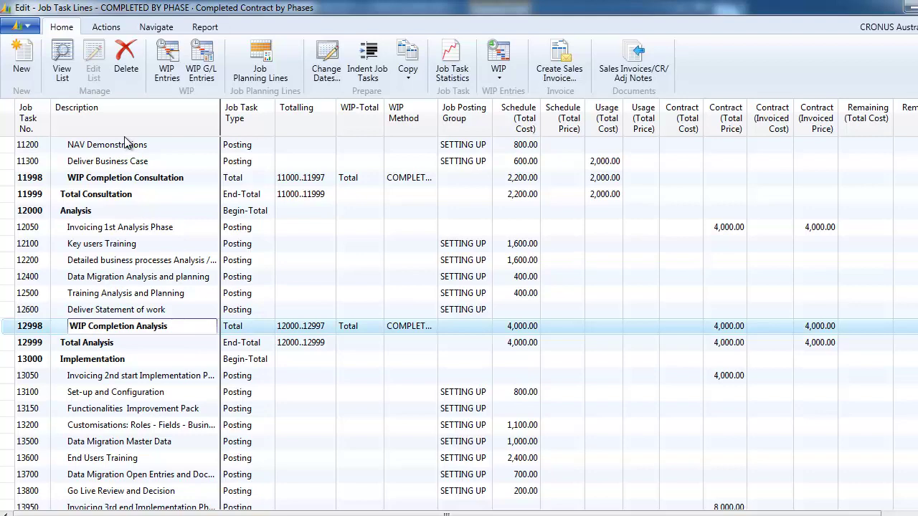
click(172, 72)
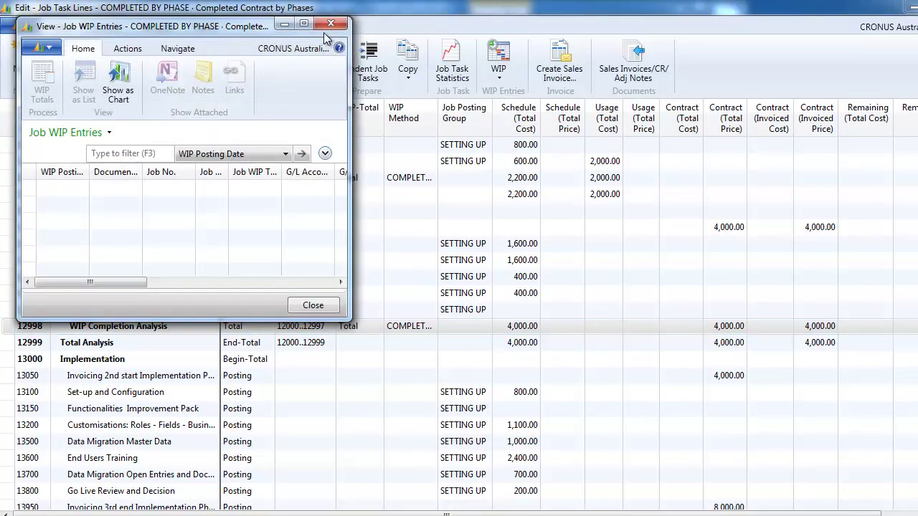
click(330, 25)
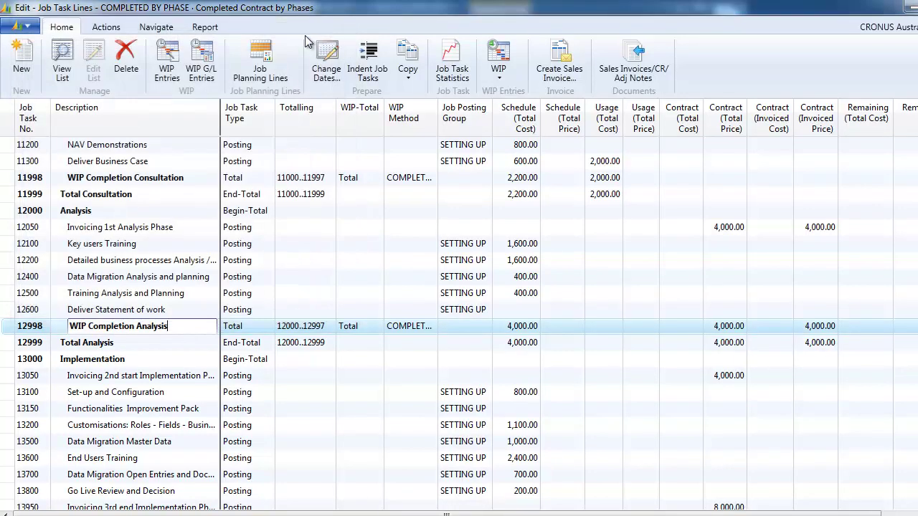
click(202, 68)
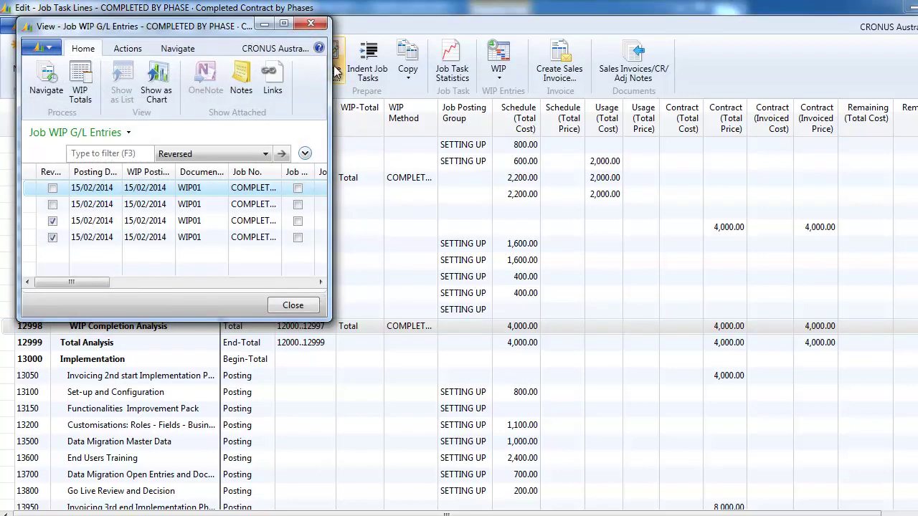
click(310, 24)
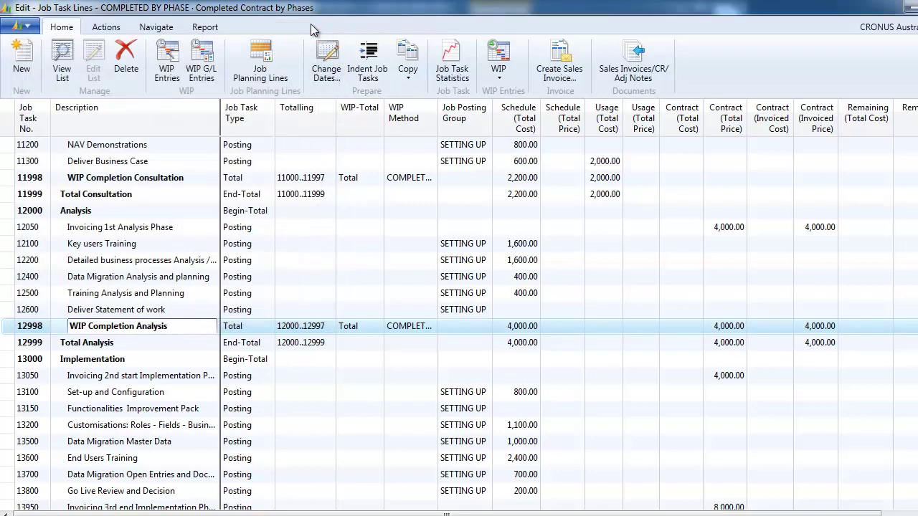
Step: Post a Reverse Only WIP reversal to G/L for COMPLETED BY PHASE, dated 15/02/2014 with reversal document number GGG
click(508, 72)
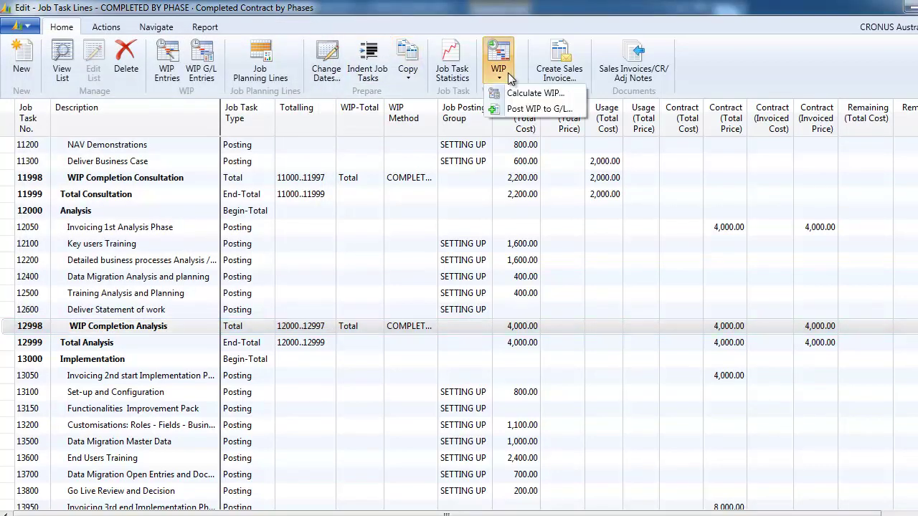
click(522, 109)
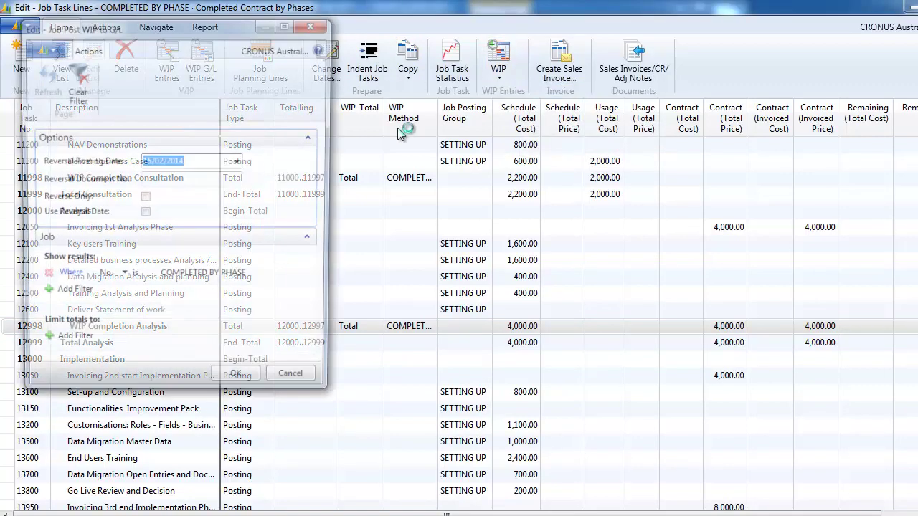
click(190, 179)
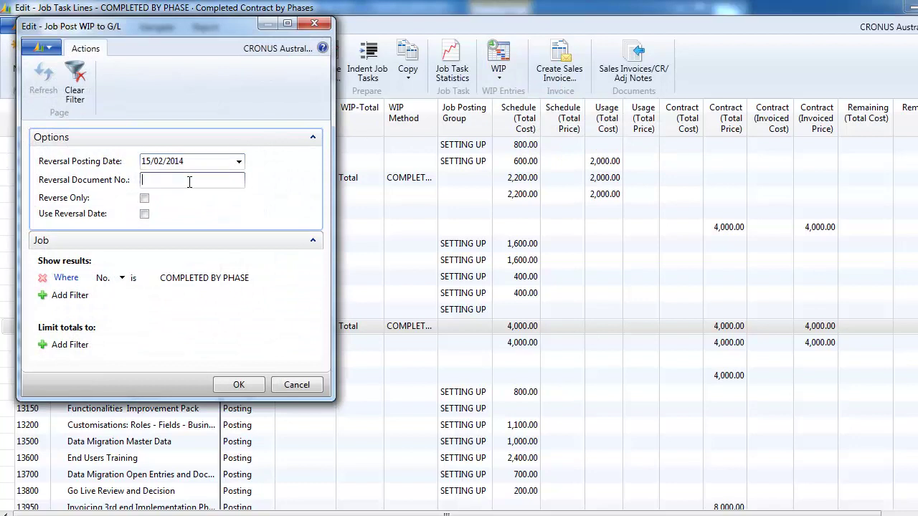
click(144, 198)
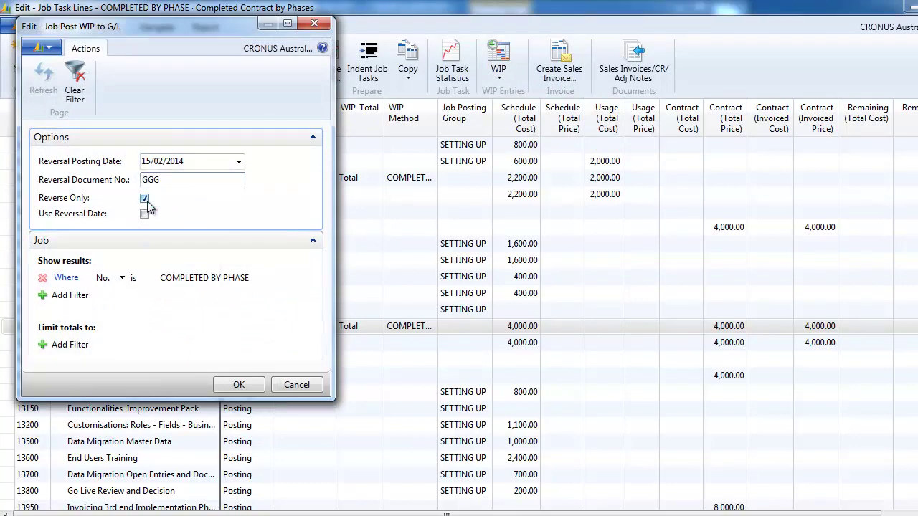
click(241, 385)
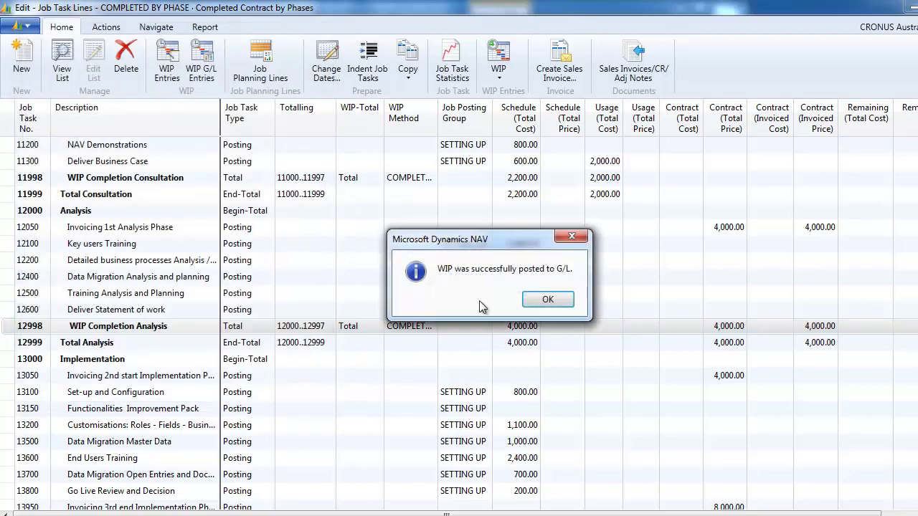
click(548, 300)
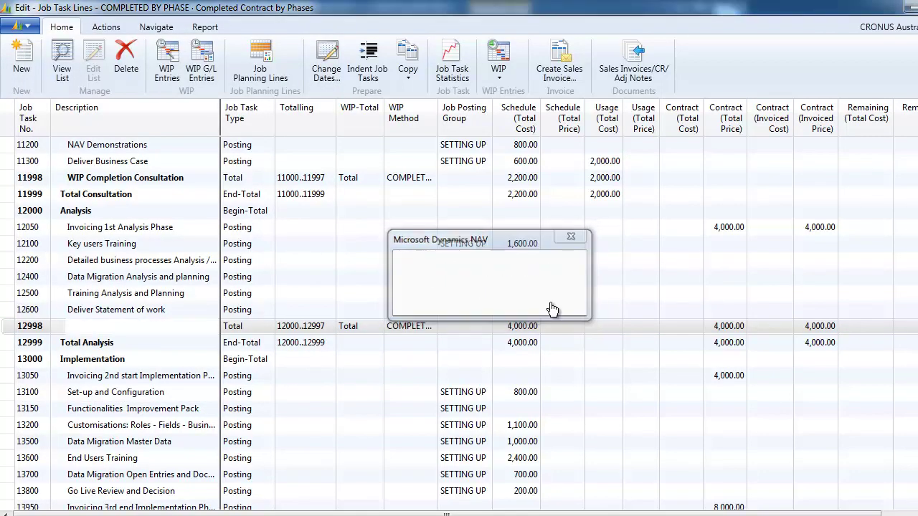
Step: Set the WIP Method to POC on the total lines 11998 WIP Completion Consultation and 12998 WIP Completion Analysis
click(426, 178)
click(431, 178)
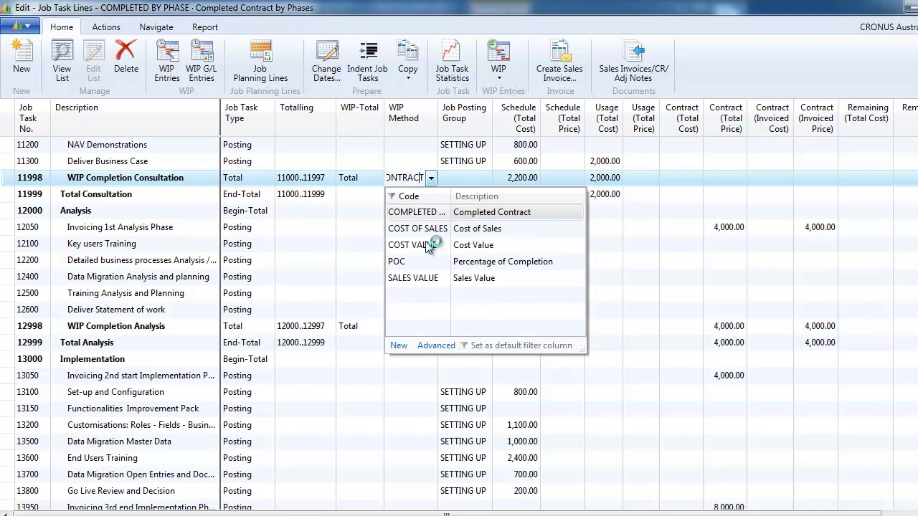
click(414, 259)
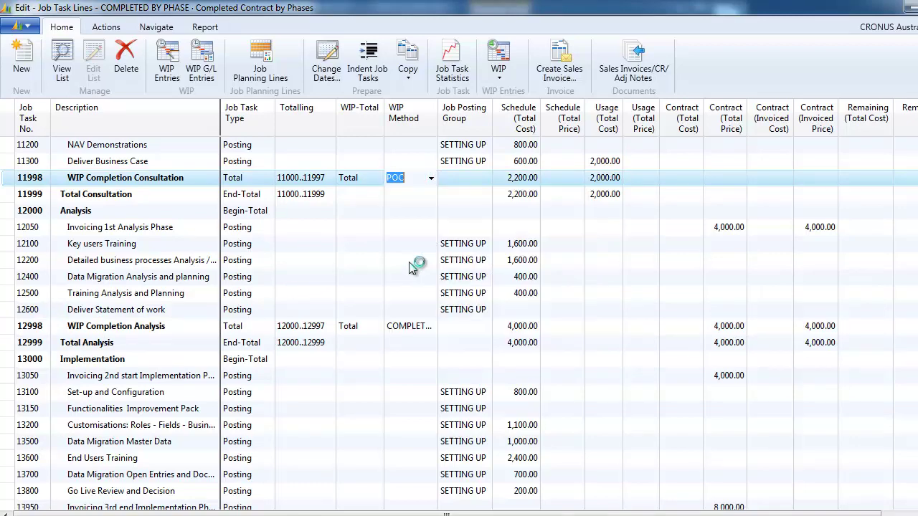
click(419, 332)
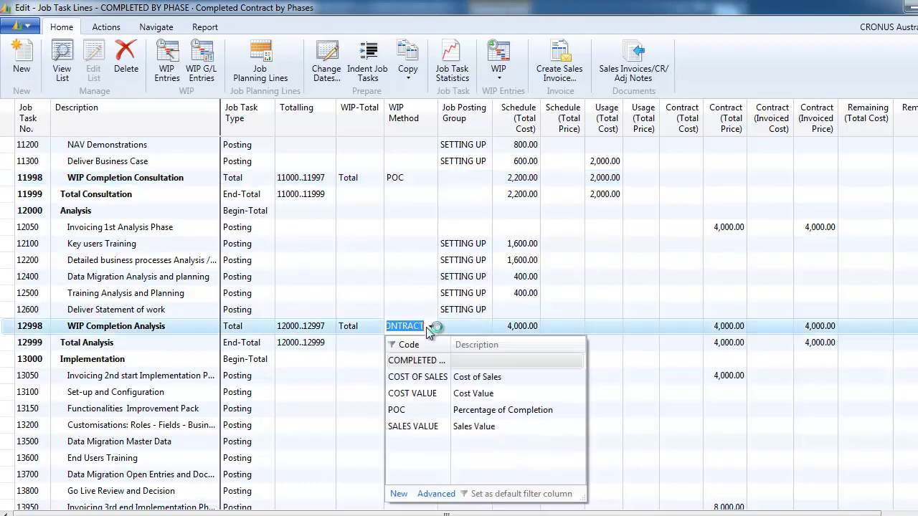
click(407, 412)
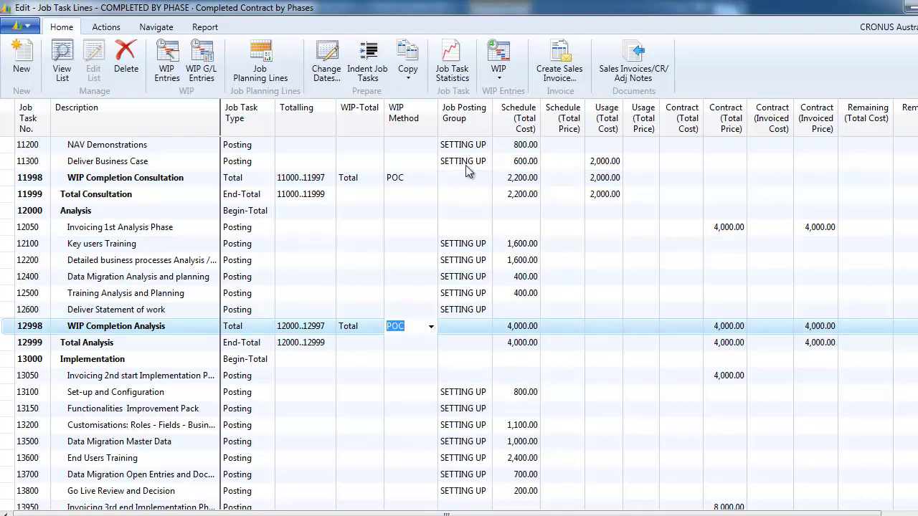
Step: Calculate WIP for the job COMPLETED BY PHASE with posting date 15/02/2014 and document number WIP01
click(499, 71)
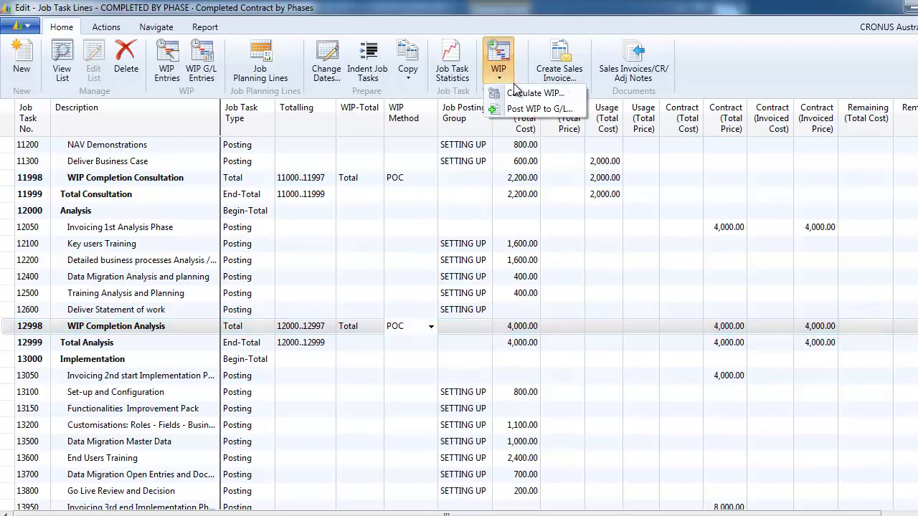
click(531, 93)
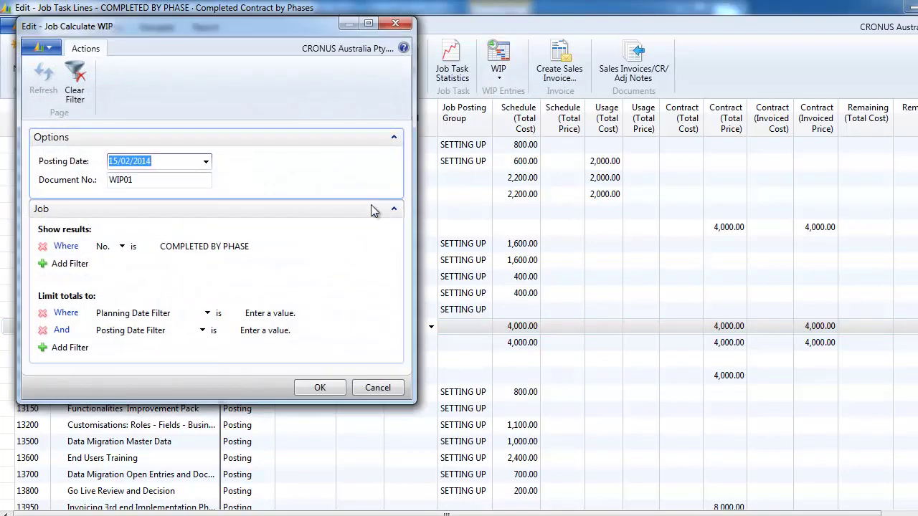
click(319, 388)
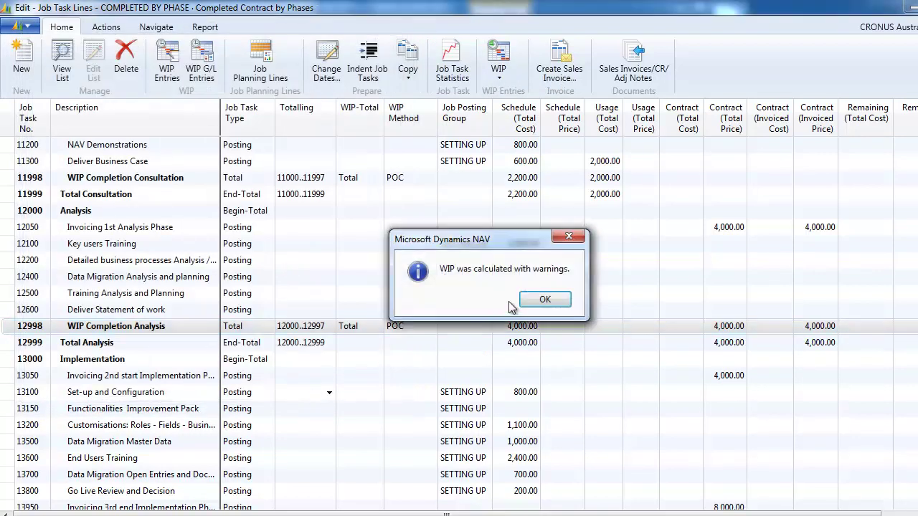
Step: Try to post WIP to G/L for COMPLETED BY PHASE, dated 15/02/2014, with the reversal document number left blank
click(506, 75)
click(514, 109)
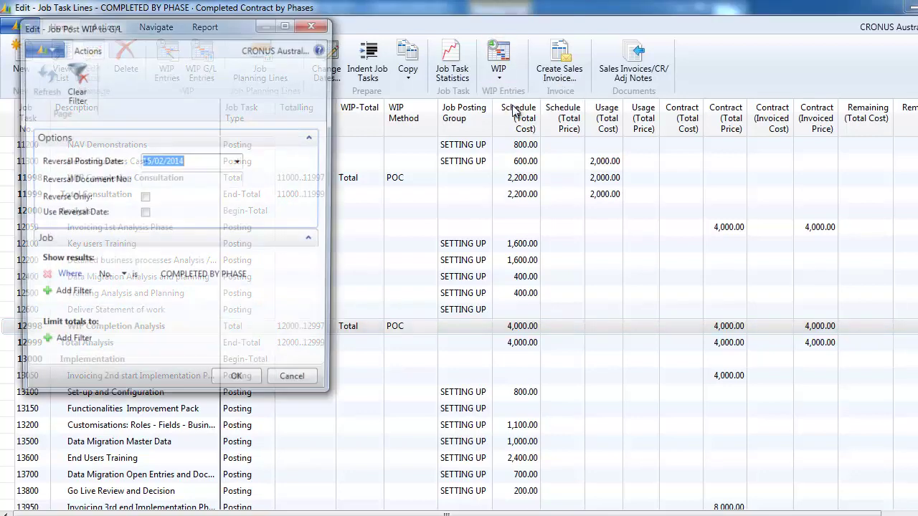
click(198, 180)
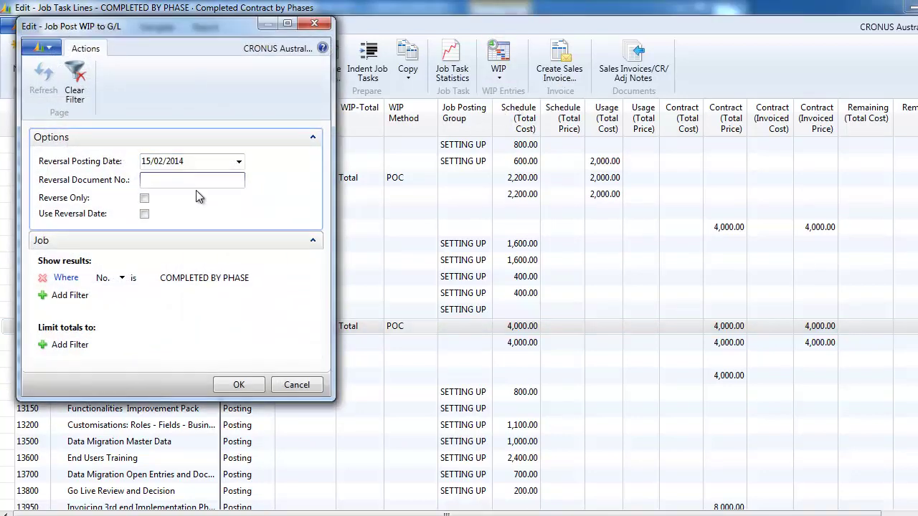
click(235, 384)
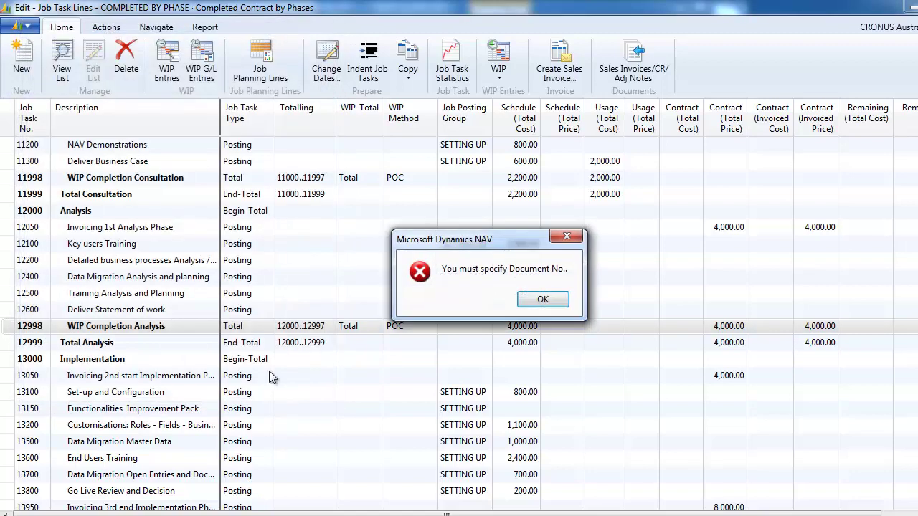
click(542, 300)
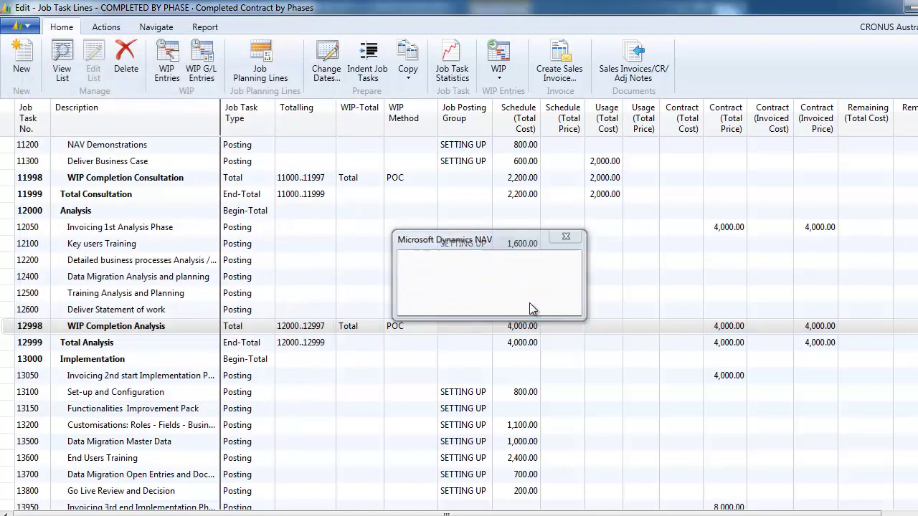
Step: Post WIP to G/L for COMPLETED BY PHASE with reversal posting date 15/02/2014 and a reversal document number
click(501, 74)
click(522, 107)
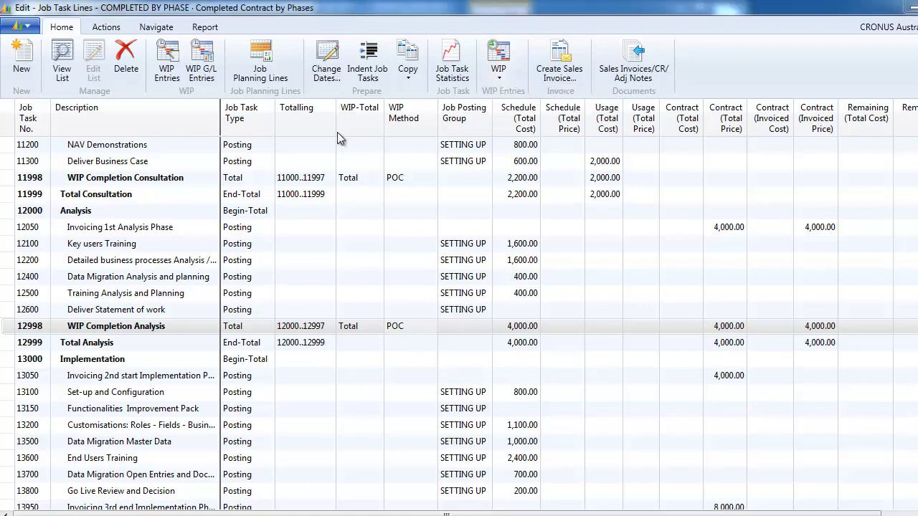
click(201, 182)
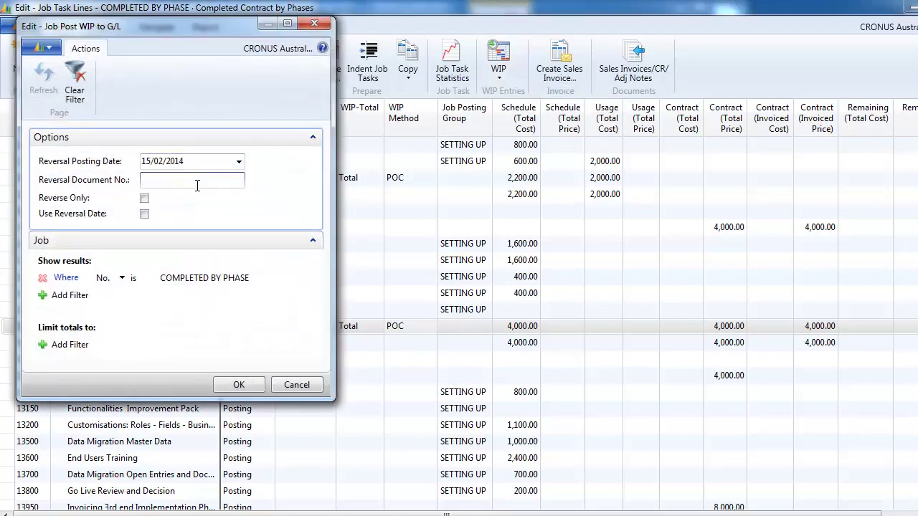
click(240, 385)
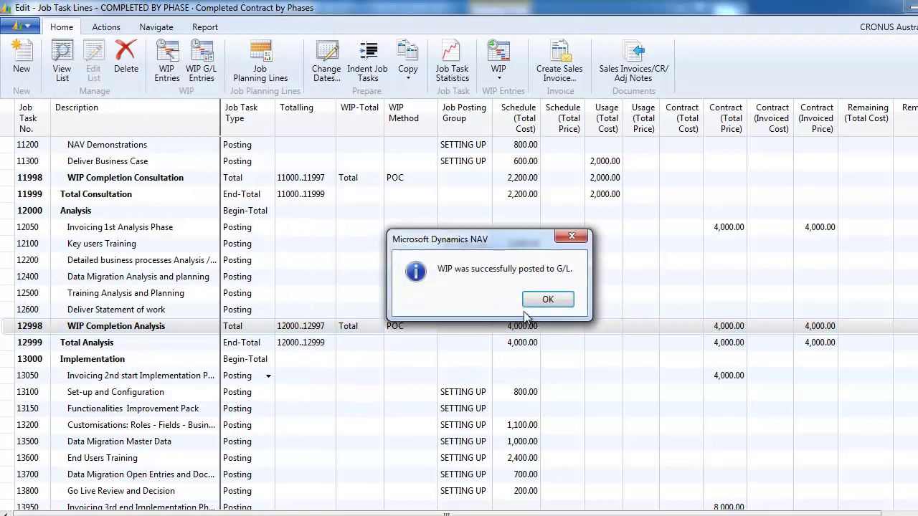
click(544, 304)
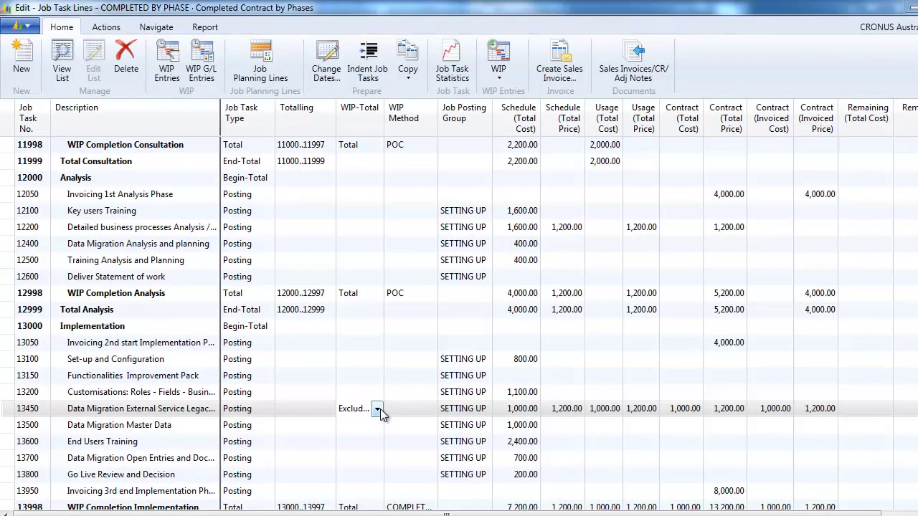
Step: Calculate WIP for COMPLETED BY PHASE with line 13450 kept Excluded, dated 15/02/2014 as document WIP01, and review the resulting WIP entries
click(378, 409)
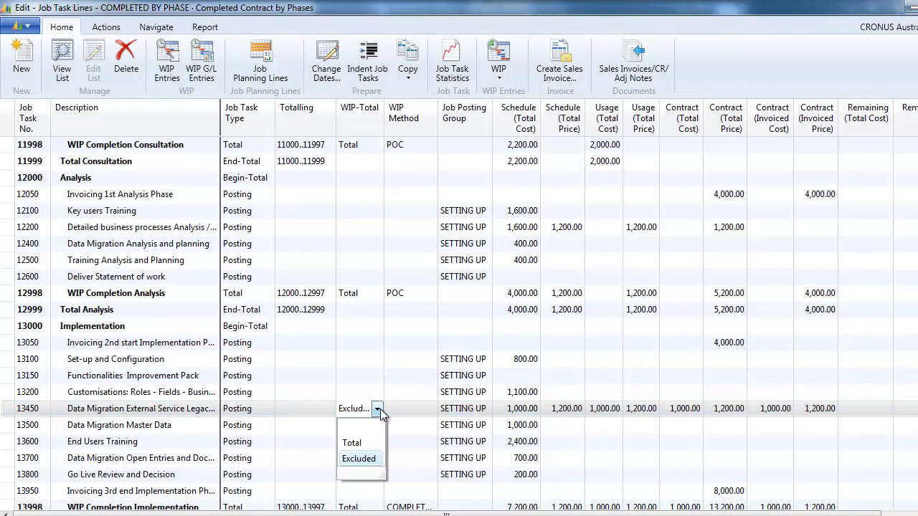
click(380, 408)
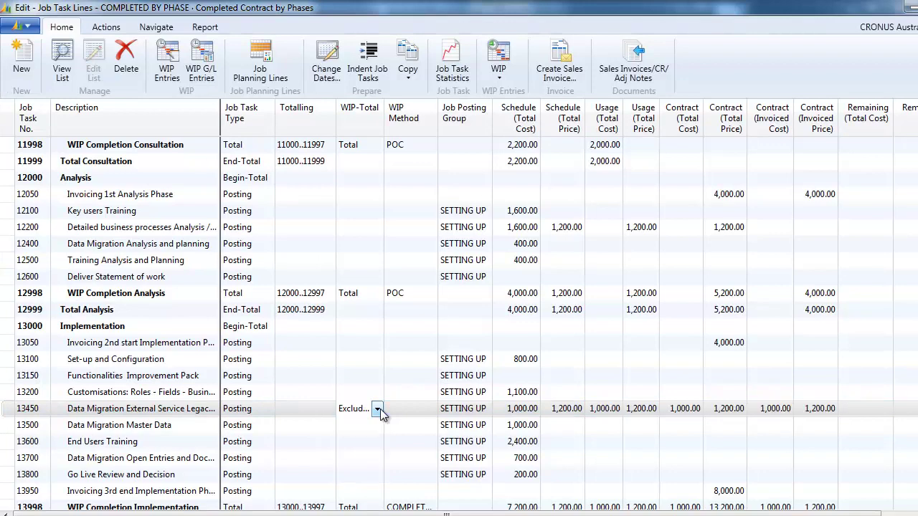
click(499, 79)
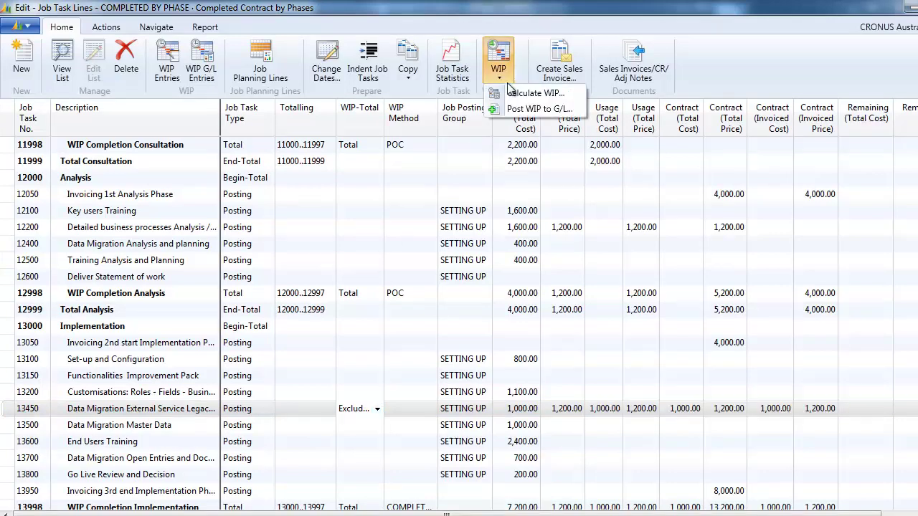
click(513, 95)
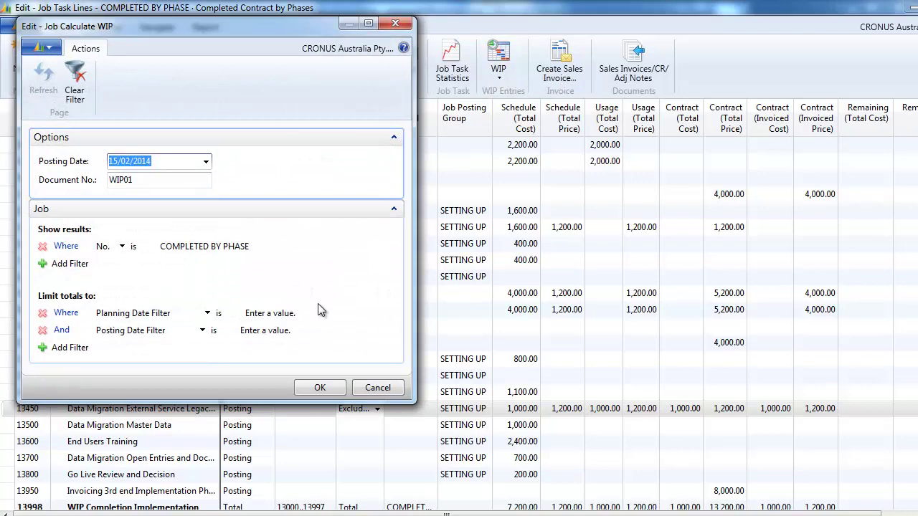
click(309, 390)
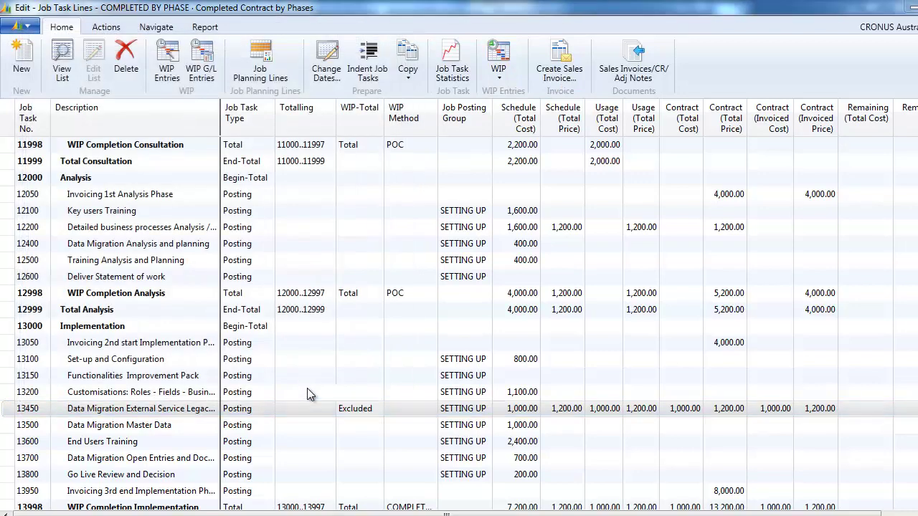
click(528, 308)
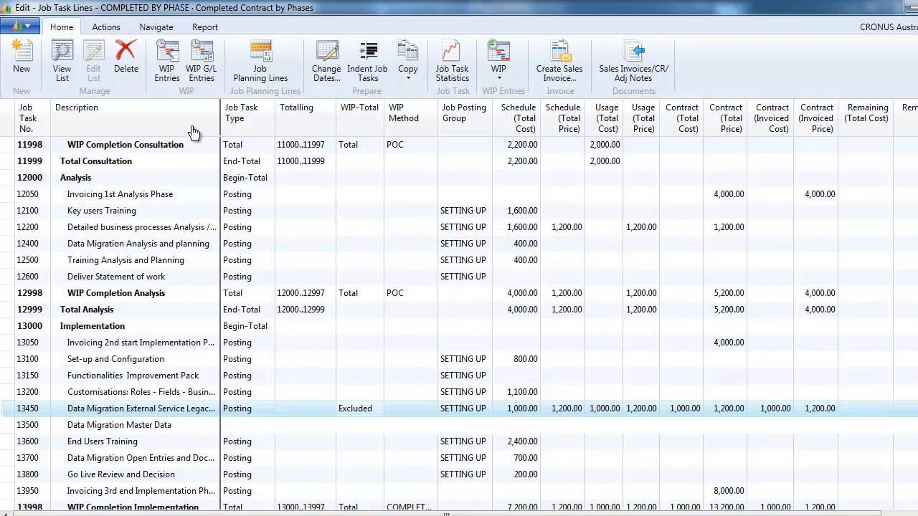
click(172, 73)
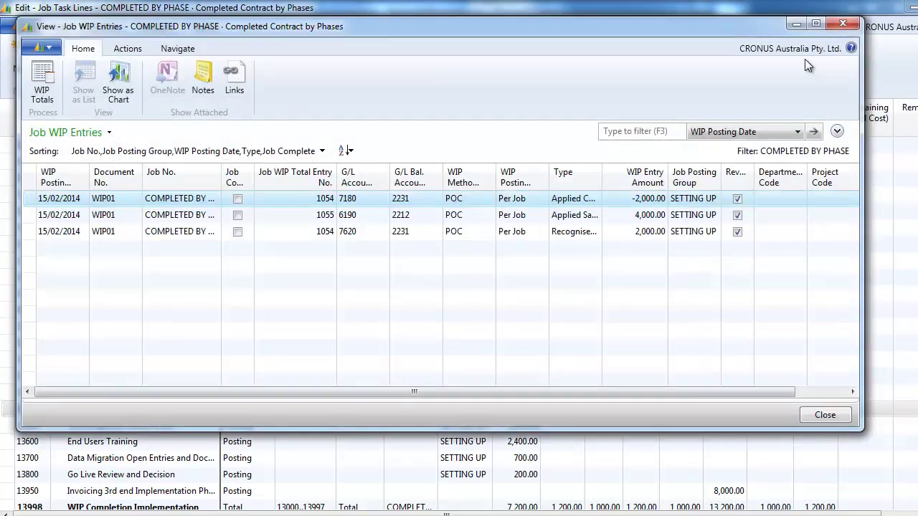
click(839, 26)
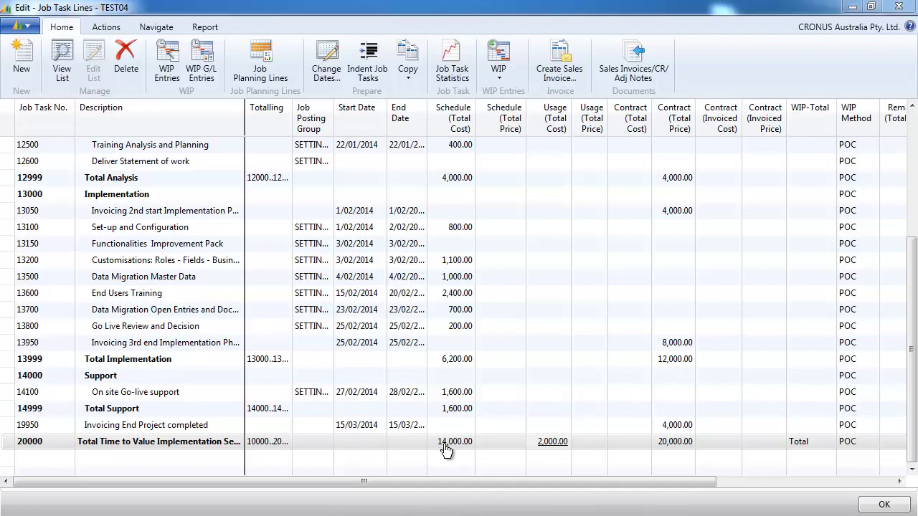
Step: Trace the Usage (Total Cost) of TEST04's line 20000 through its job ledger entries to the posted purchase invoice, closing each window
right_click(552, 450)
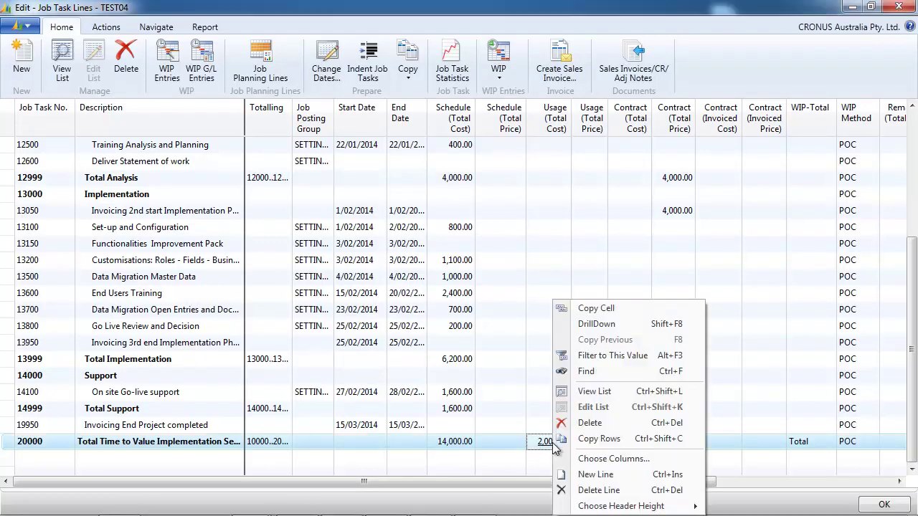
click(581, 327)
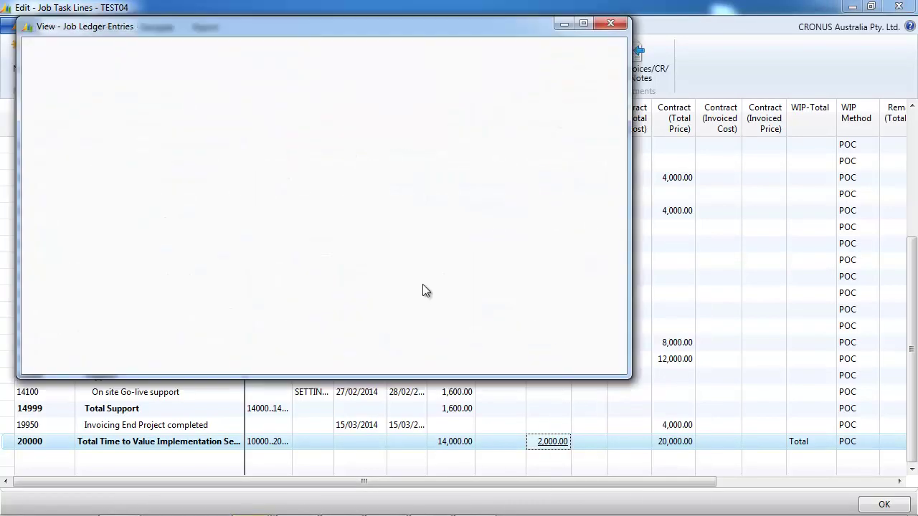
click(63, 105)
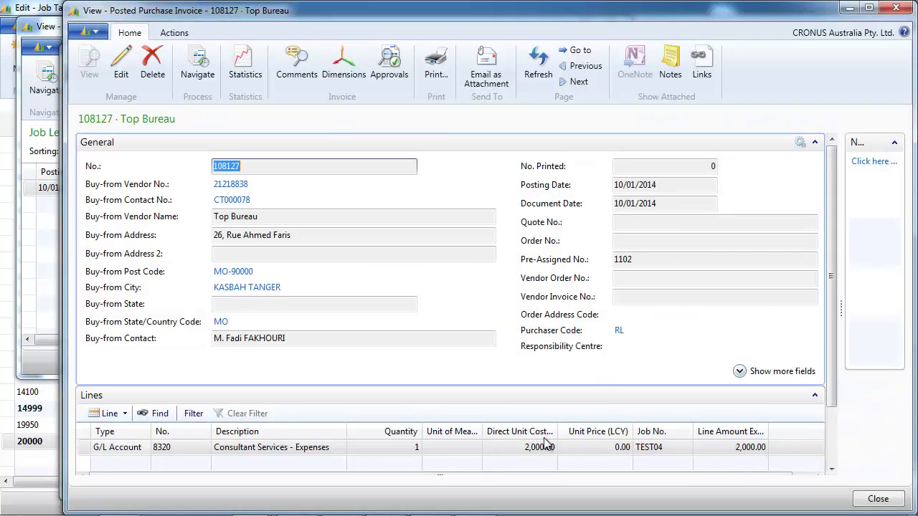
click(895, 8)
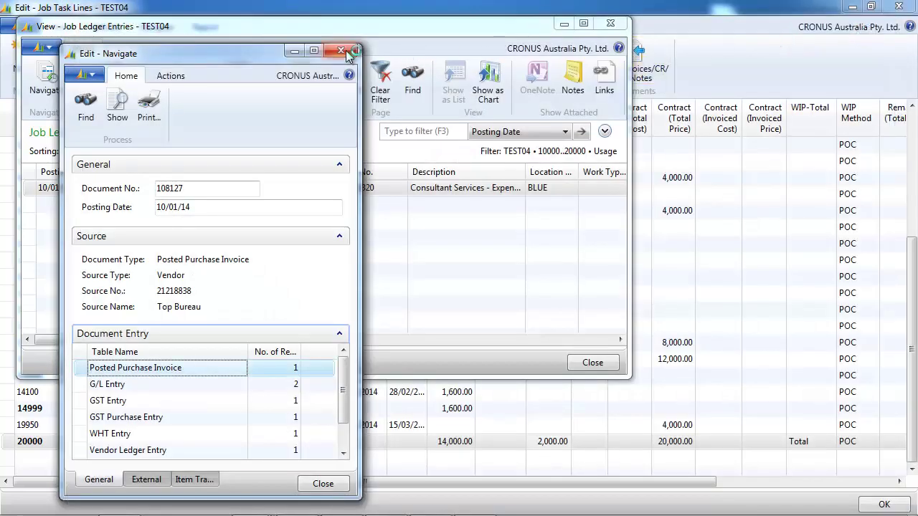
click(345, 50)
click(610, 23)
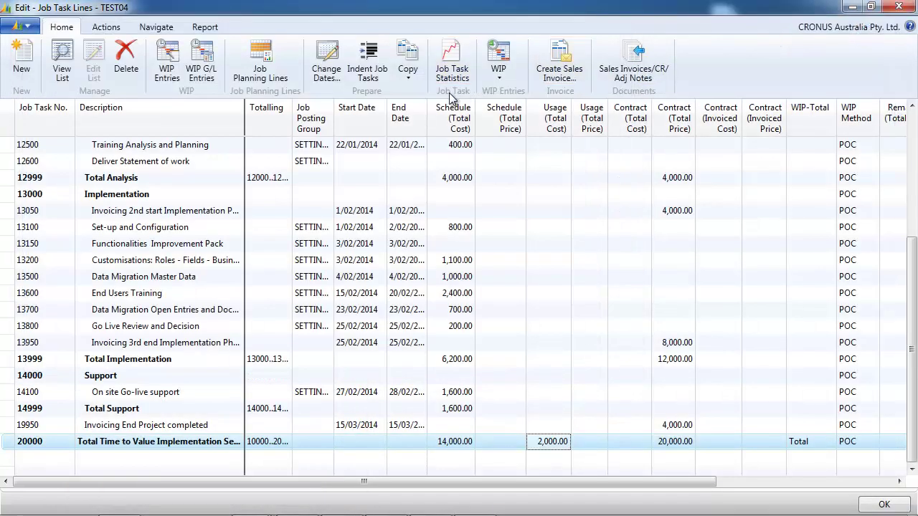
Step: Calculate WIP for the job TEST04 with posting date 31/01/2014 and document number WIP01
click(499, 68)
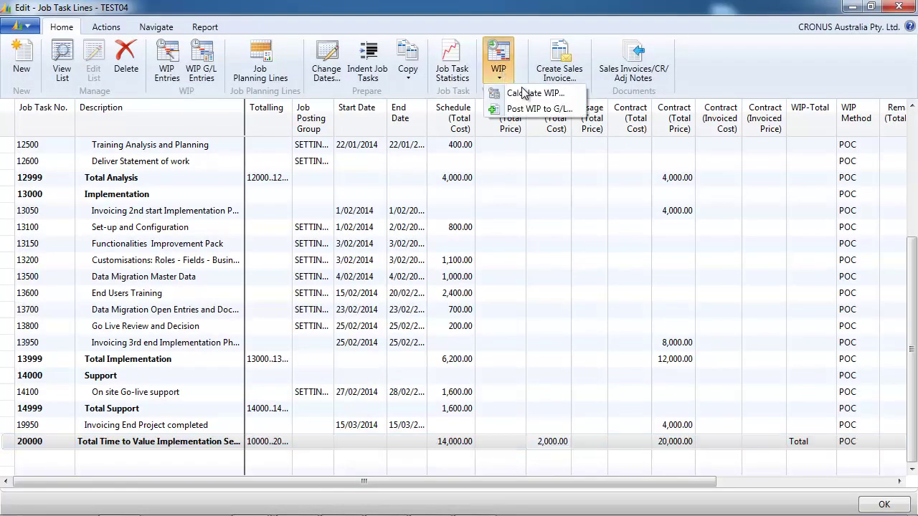
click(524, 94)
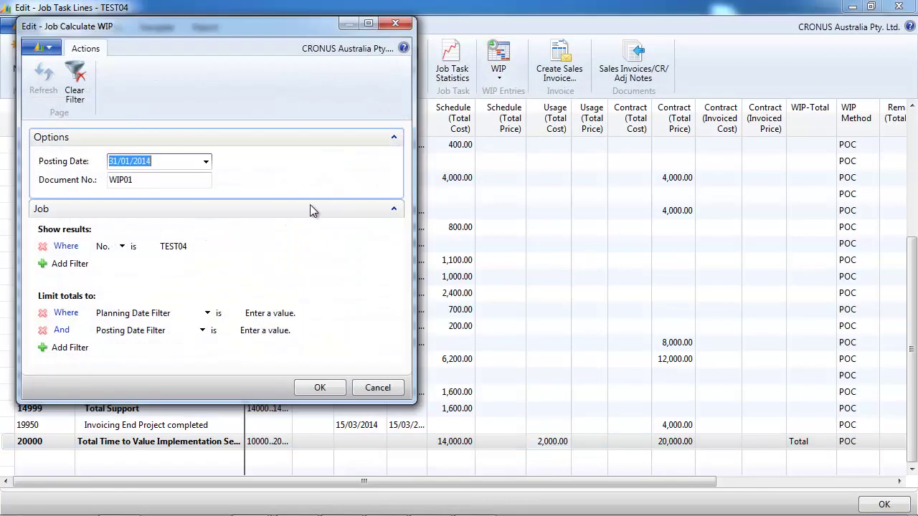
click(320, 387)
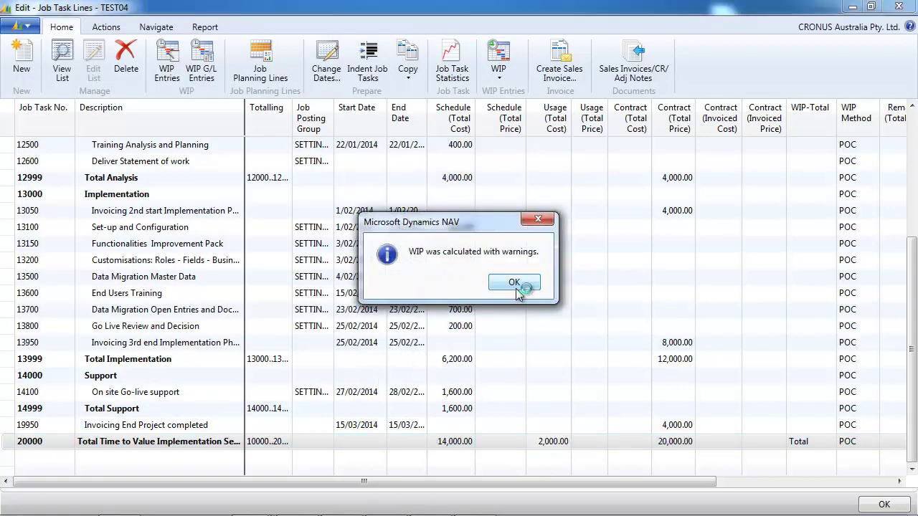
click(519, 284)
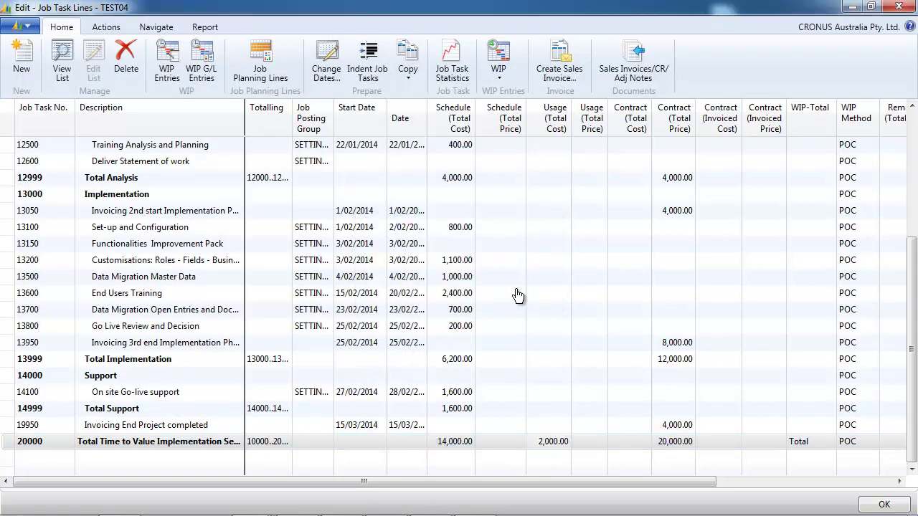
Step: Open TEST04's WIP totals and check the recognised sales amount in Calculator as 2000 / 14000 * 20000, closing the windows
click(177, 89)
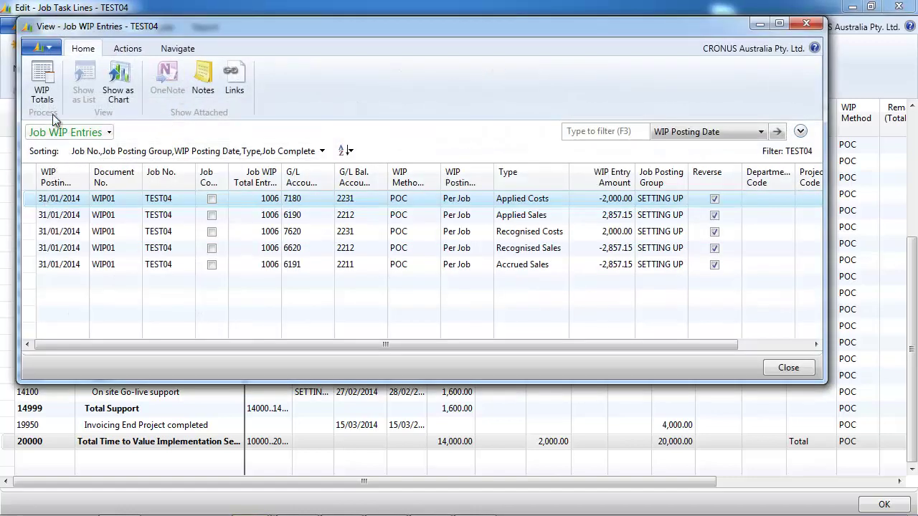
click(50, 90)
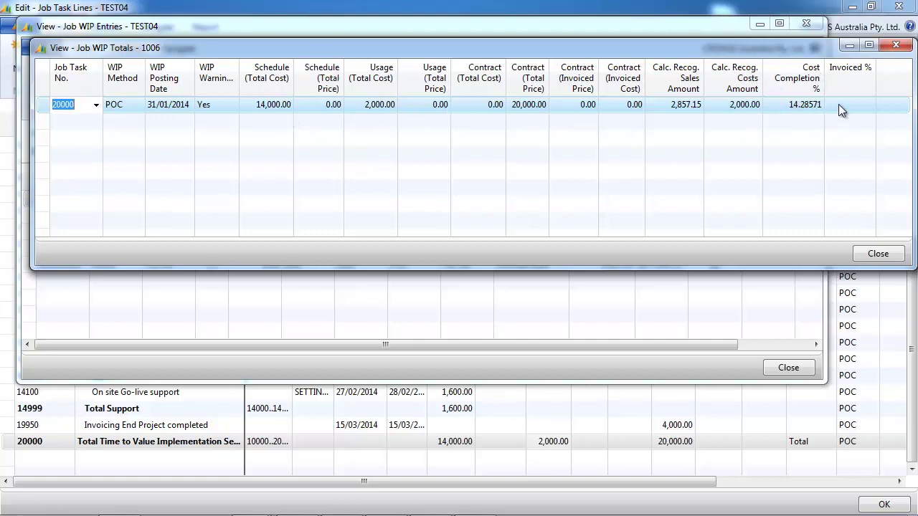
key(XF86Calculator)
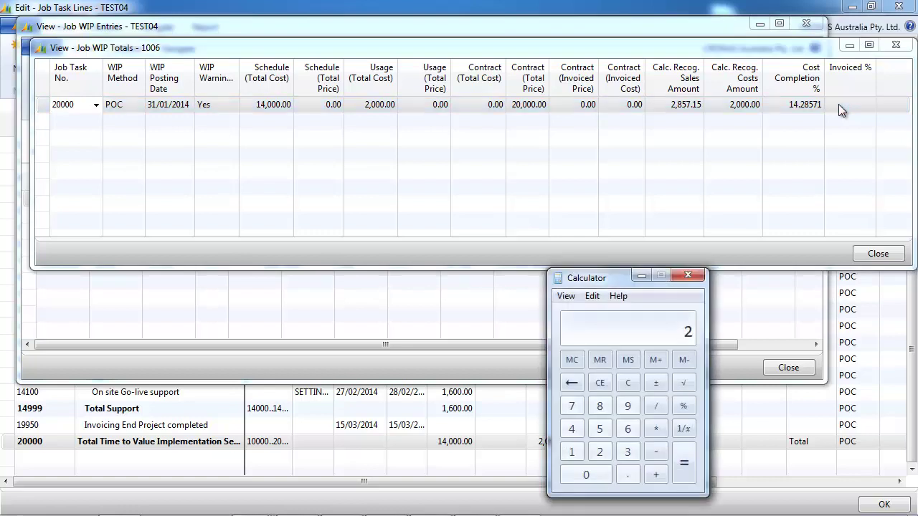
text(/1)
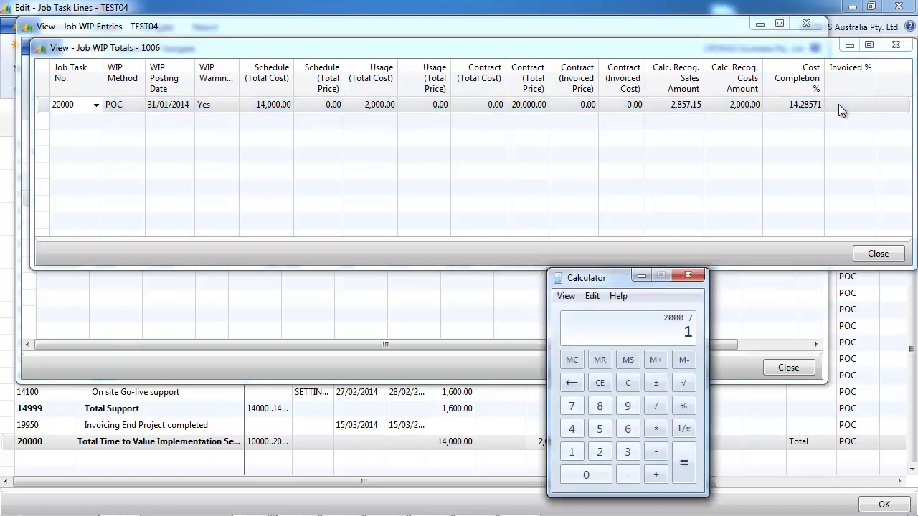
key(Return)
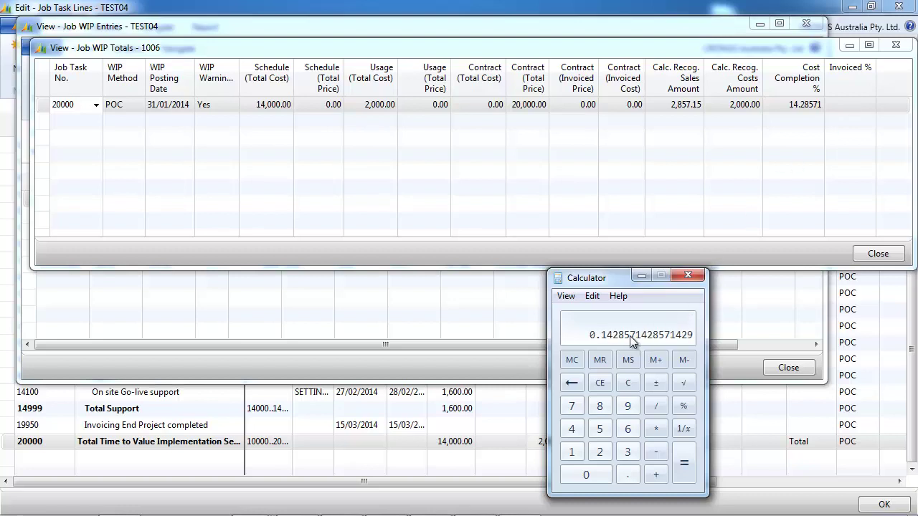
text(* 20000)
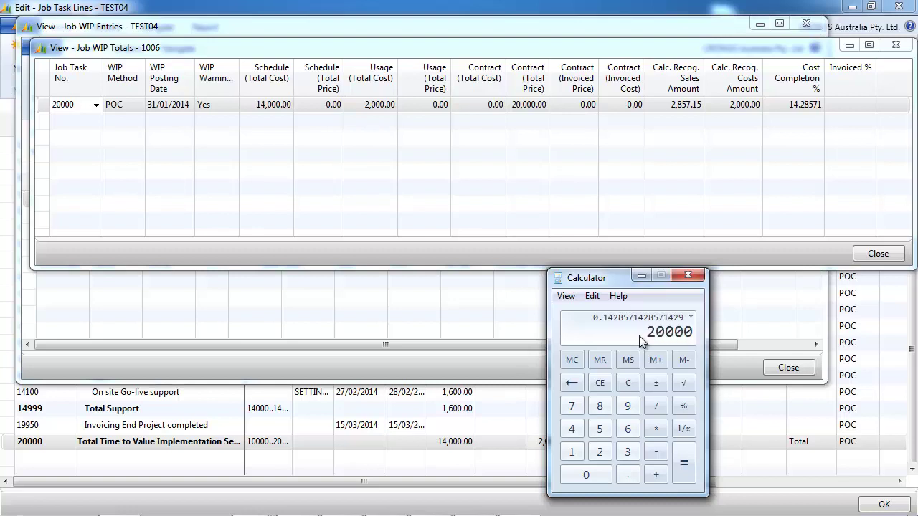
key(Return)
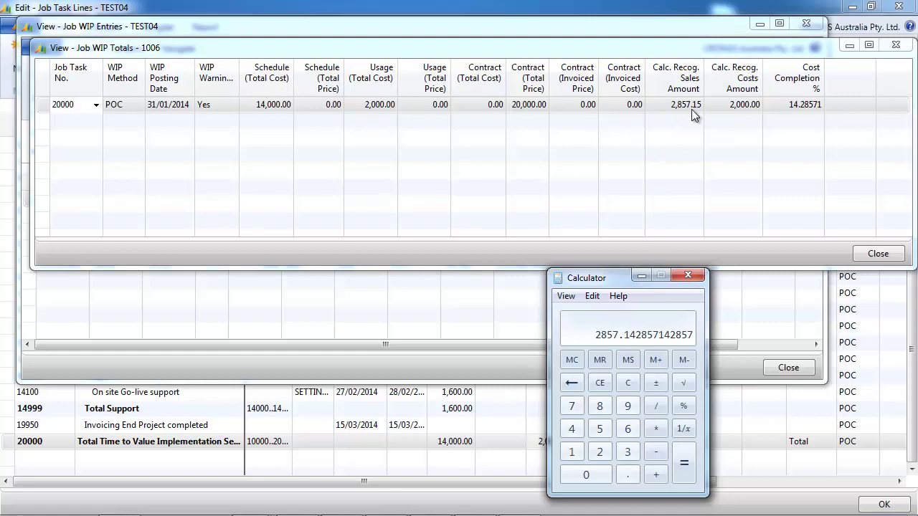
click(687, 278)
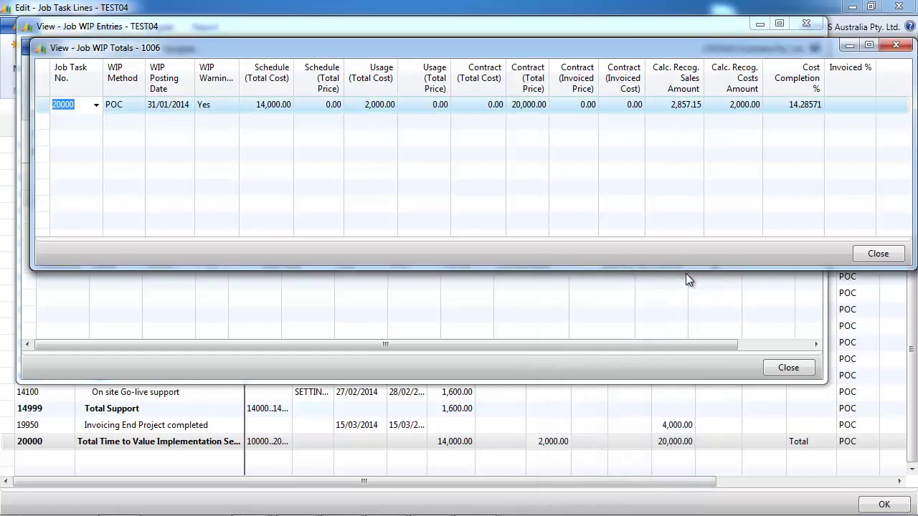
key(Escape)
key(Escape)
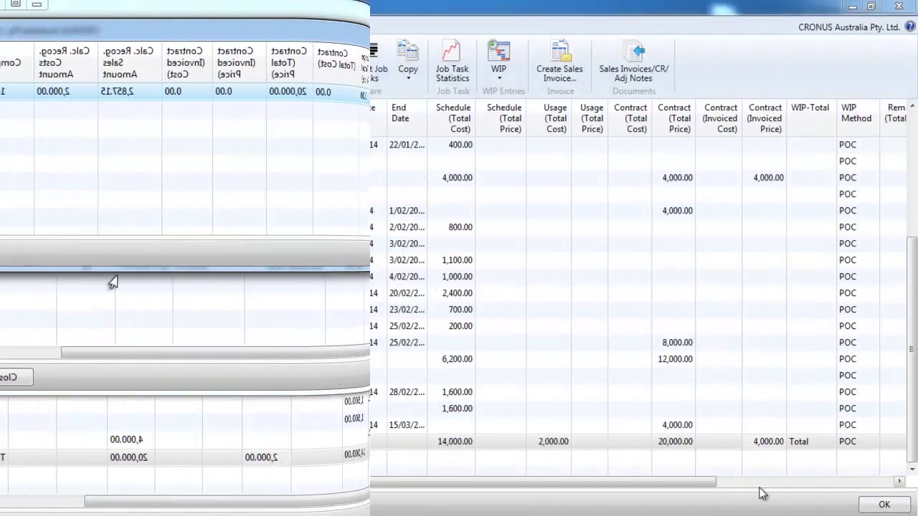
Step: Trace the Contract (Invoiced Price) of TEST04's line 20000 through its job ledger entries to the posted sales invoice, closing each window
right_click(768, 450)
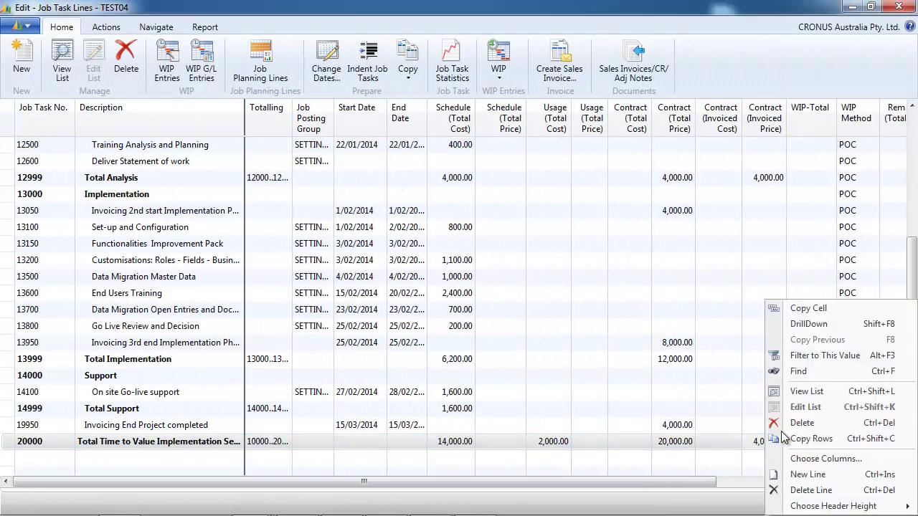
click(796, 326)
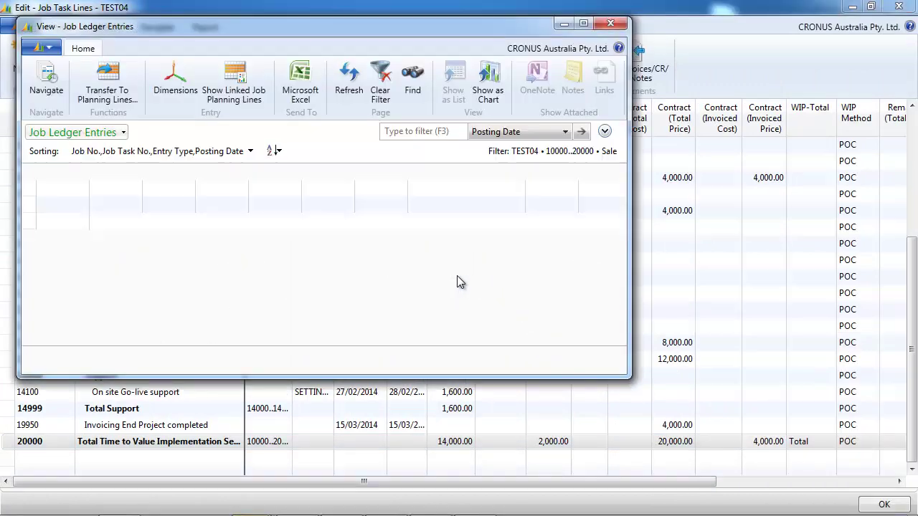
click(66, 116)
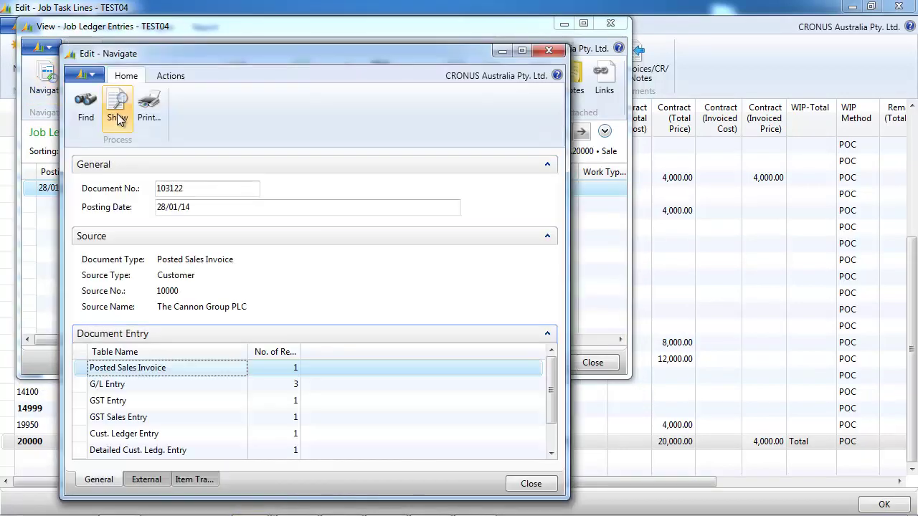
click(118, 118)
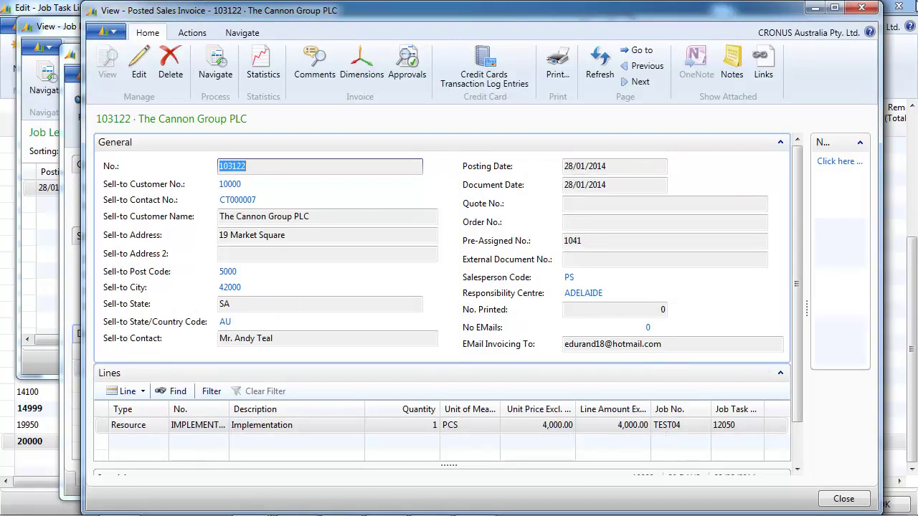
click(861, 7)
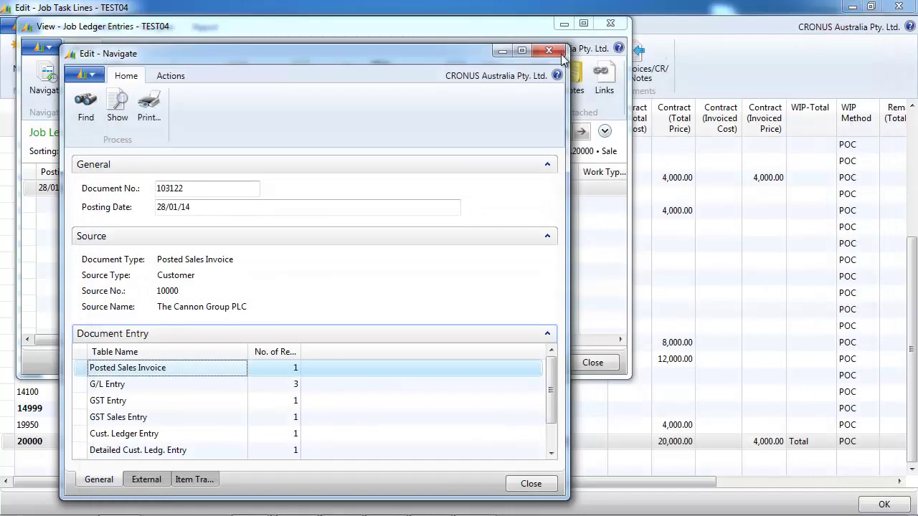
click(556, 53)
click(610, 23)
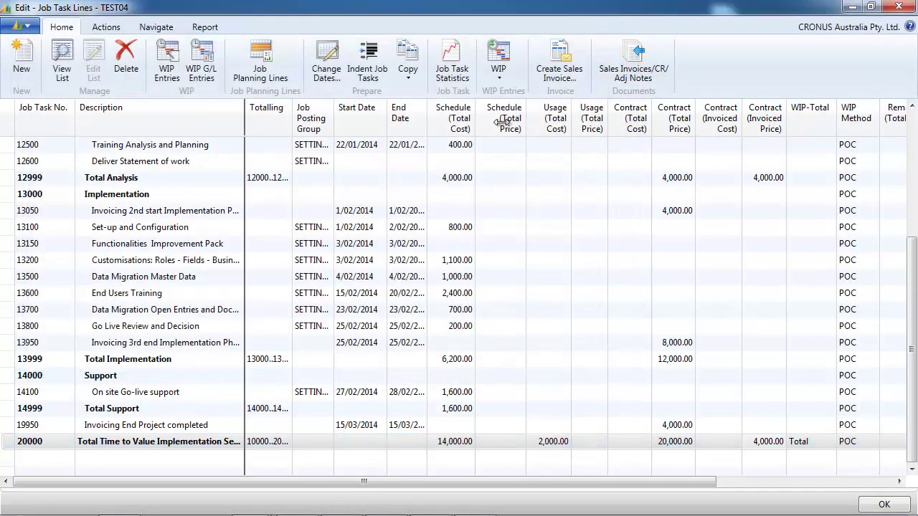
Step: Calculate WIP for TEST04 with posting date 20/01/2014 and document number WIP01, and review the resulting WIP totals
click(499, 72)
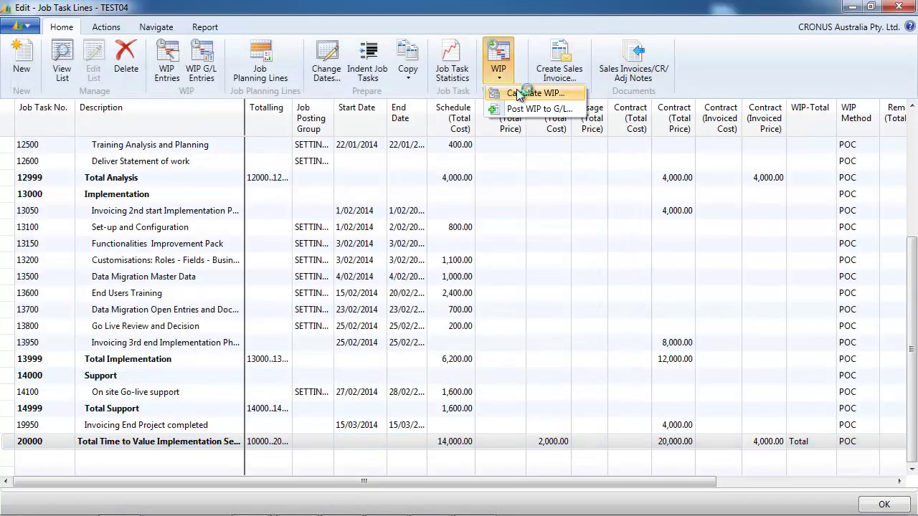
click(525, 94)
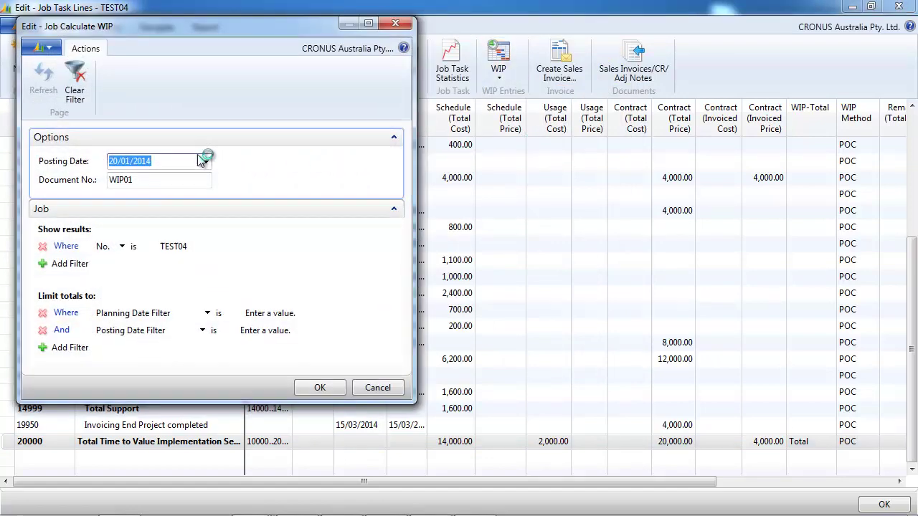
click(320, 387)
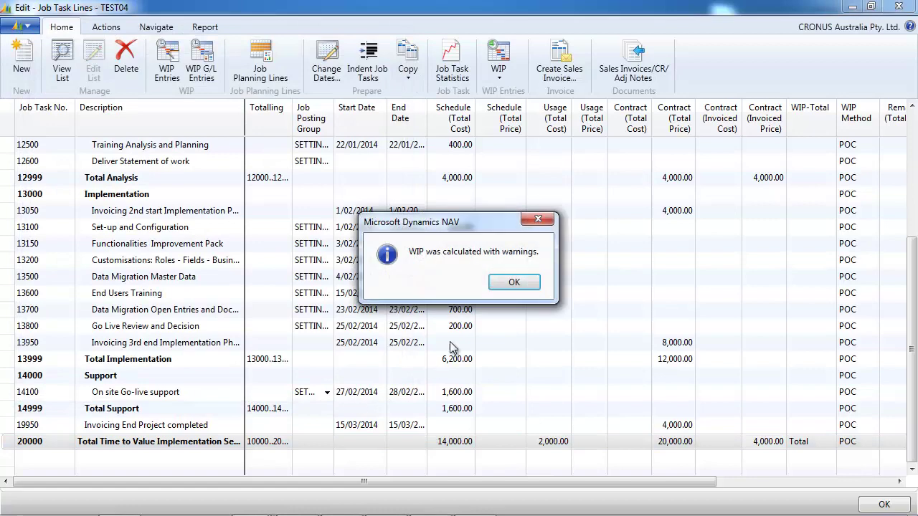
click(513, 282)
click(166, 68)
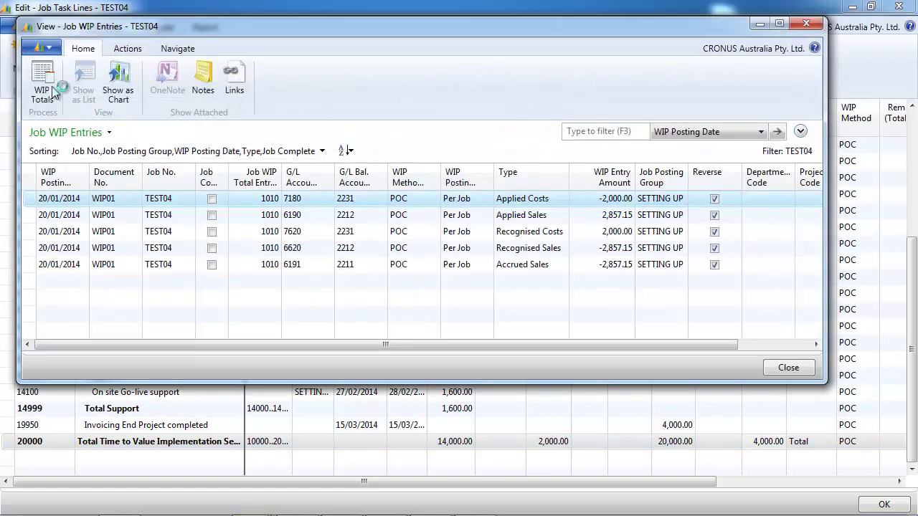
click(45, 86)
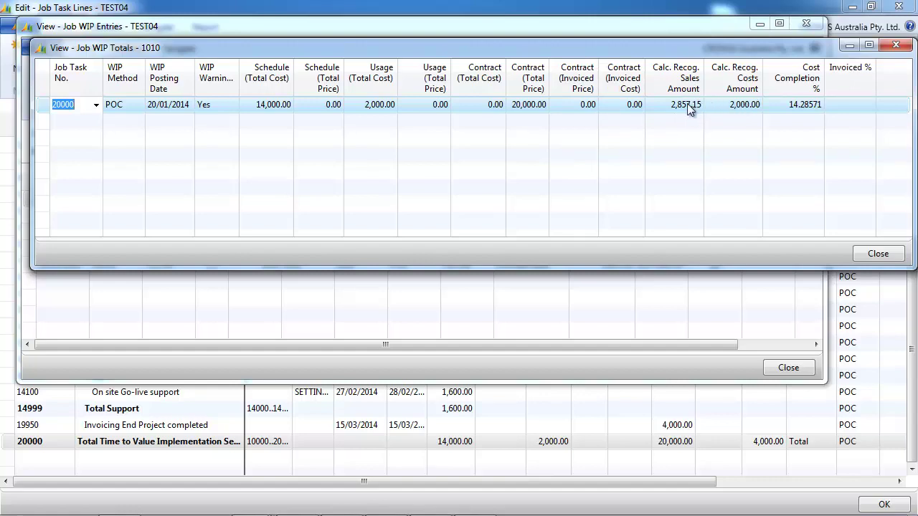
click(895, 46)
click(805, 24)
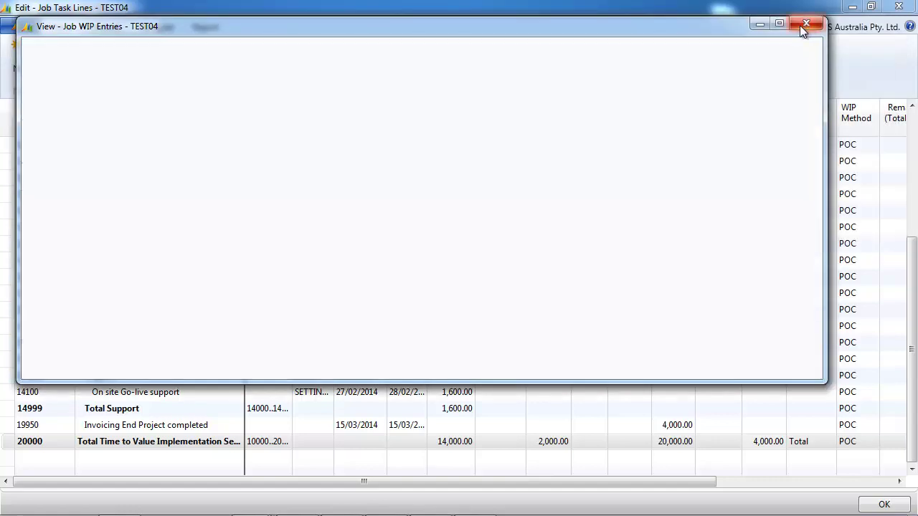
Step: Recalculate WIP for TEST04 with posting date 31/01/2014 and document number WIP01, and open its WIP totals
click(498, 68)
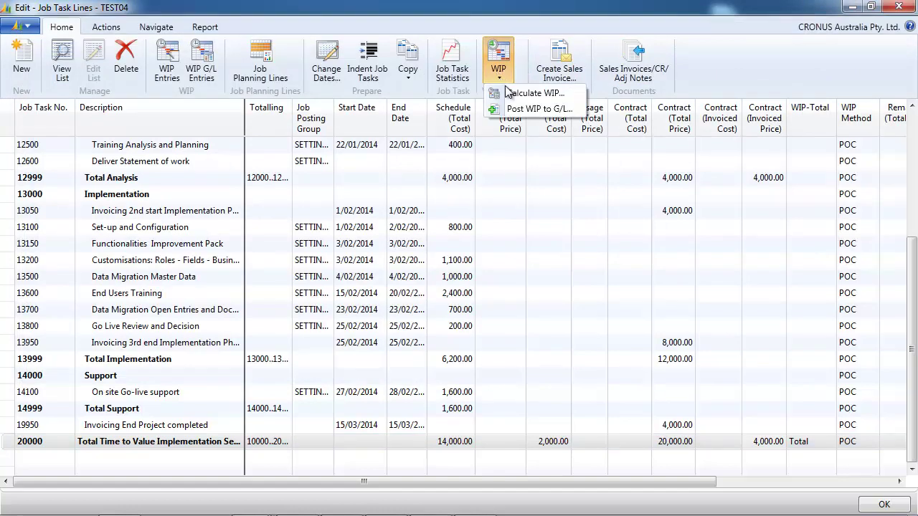
click(499, 110)
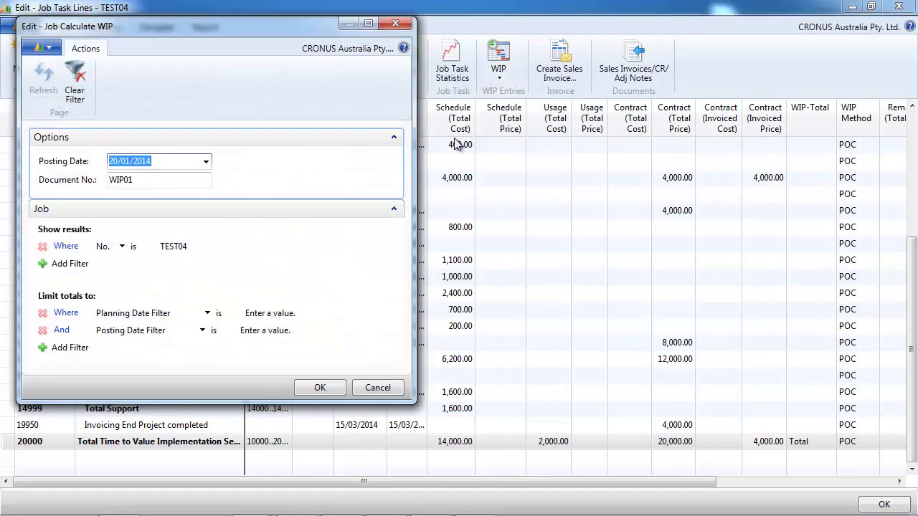
text(31/01)
key(Tab)
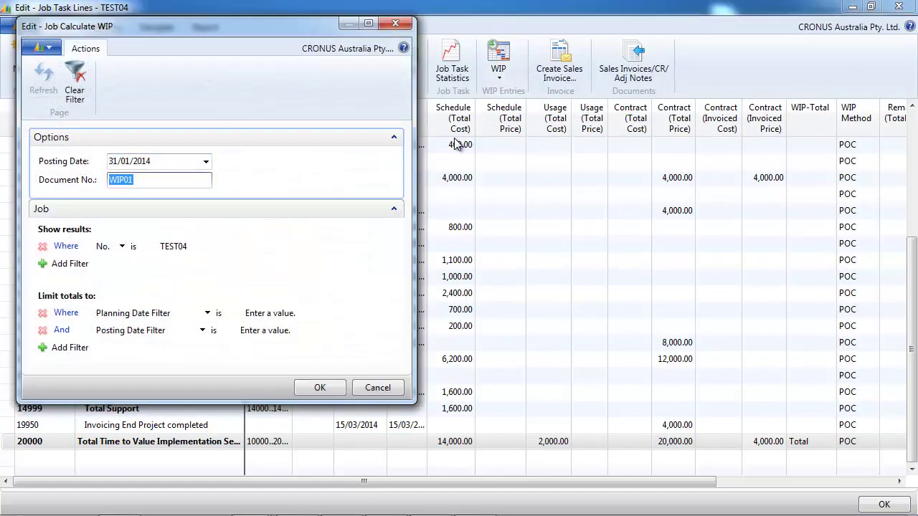
click(320, 388)
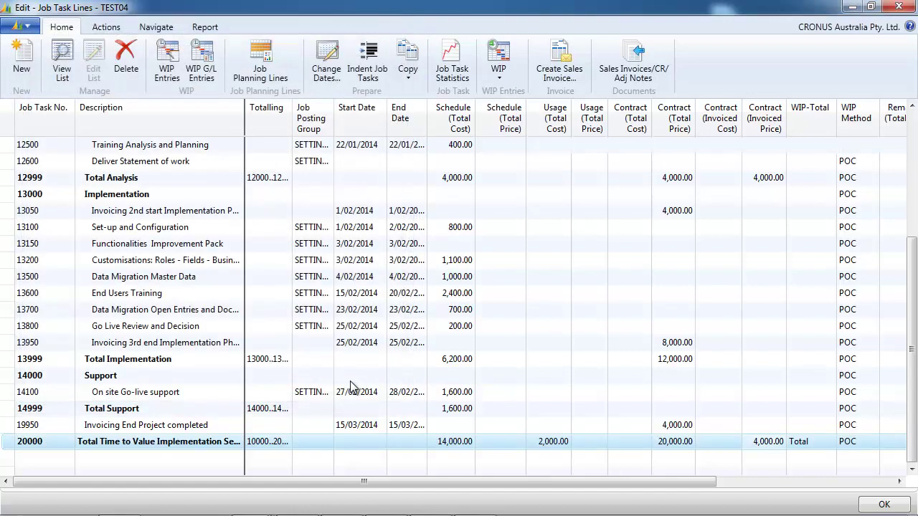
click(510, 282)
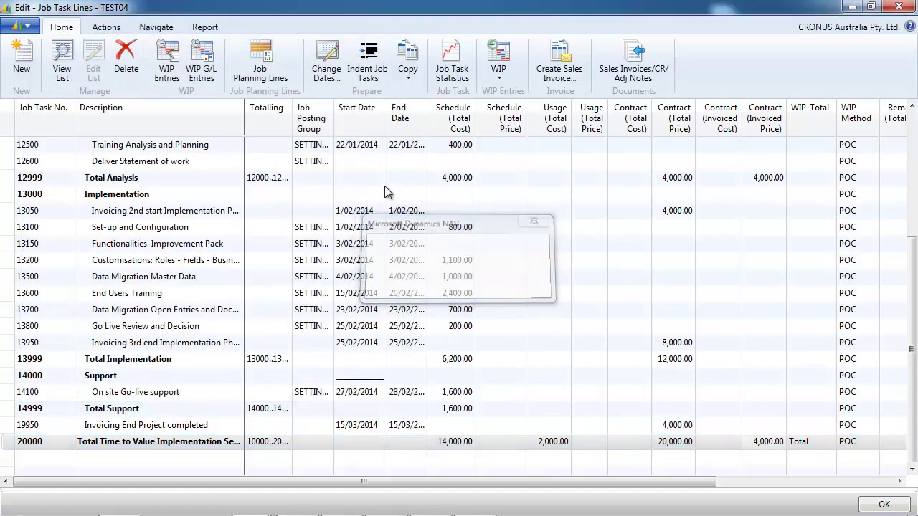
click(170, 68)
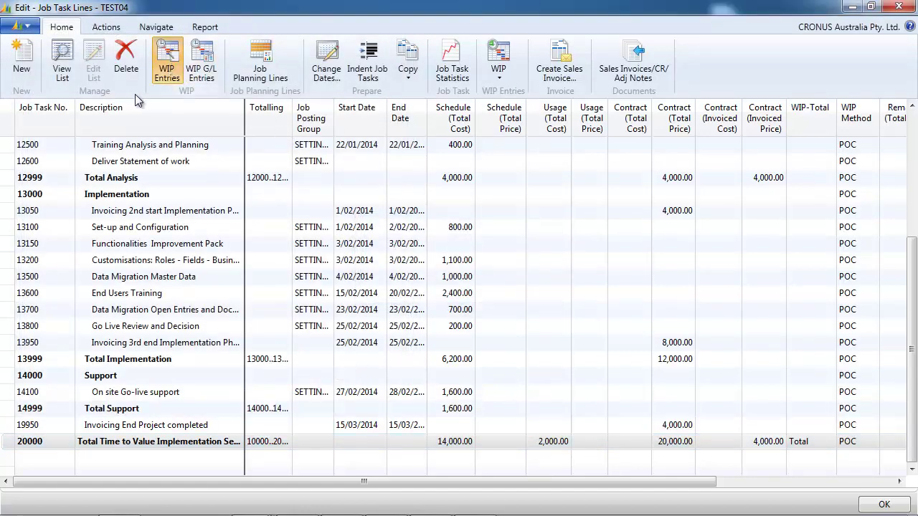
click(42, 81)
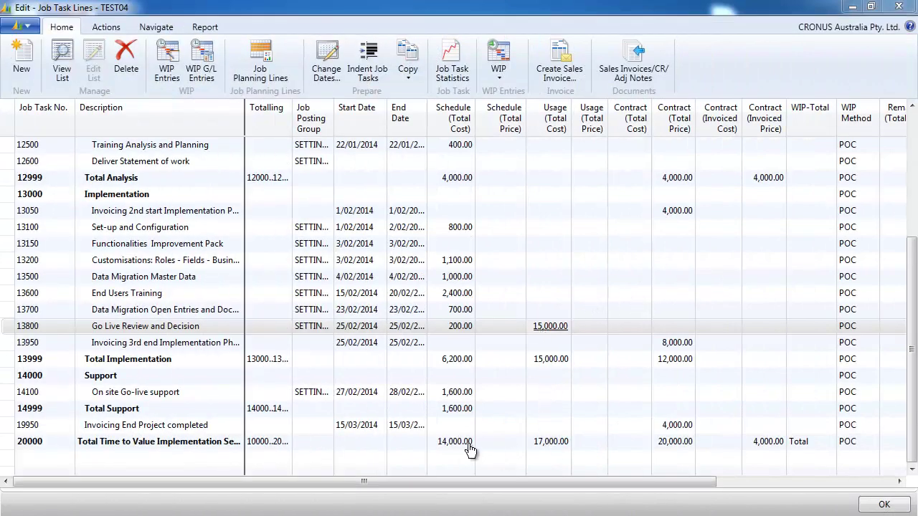
Step: Drill down into the Usage (Total Cost) of line 13800, examine its job ledger entry's cost columns, and close the window
right_click(558, 334)
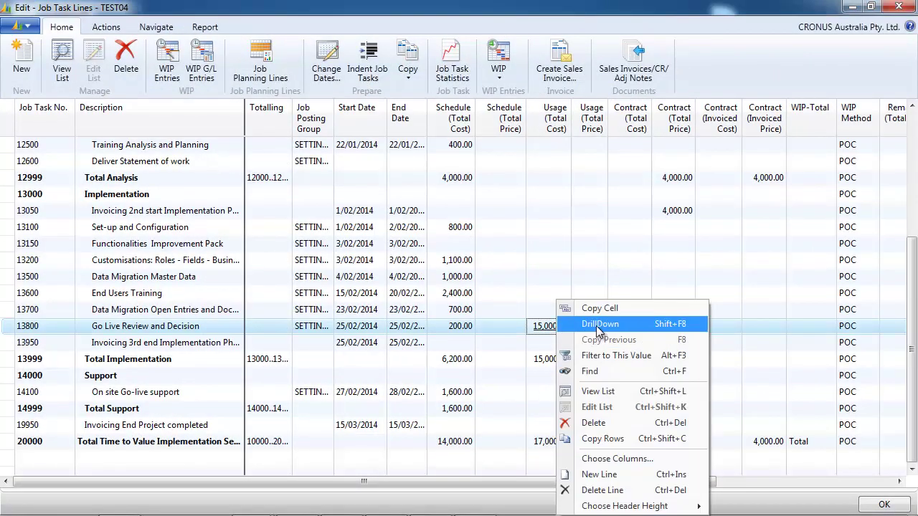
click(558, 326)
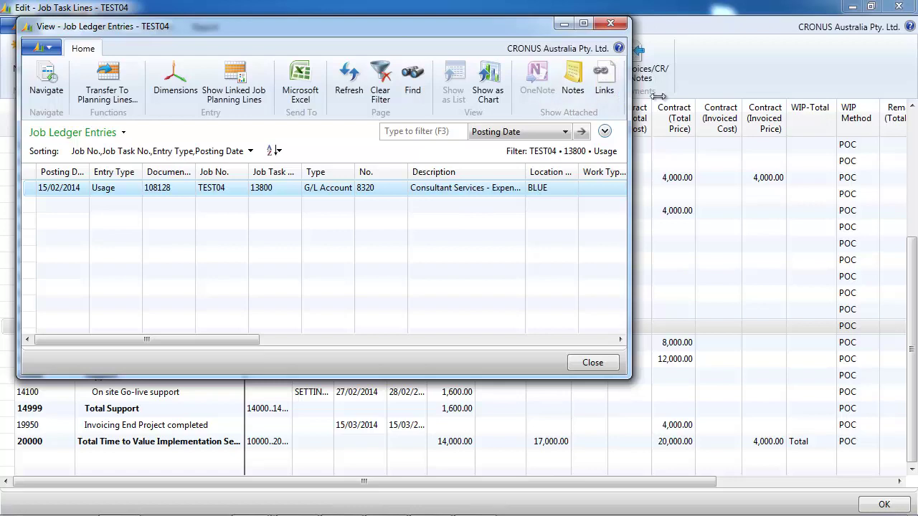
drag(658, 96, 857, 96)
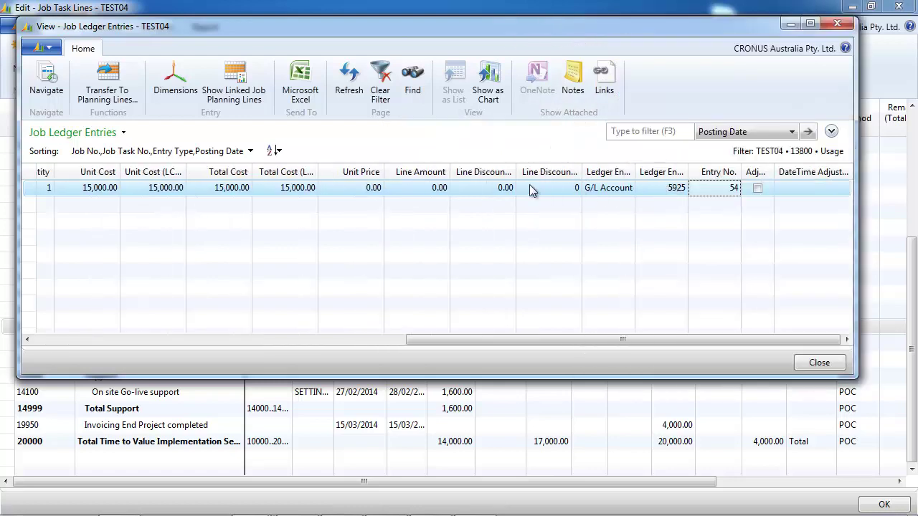
click(836, 24)
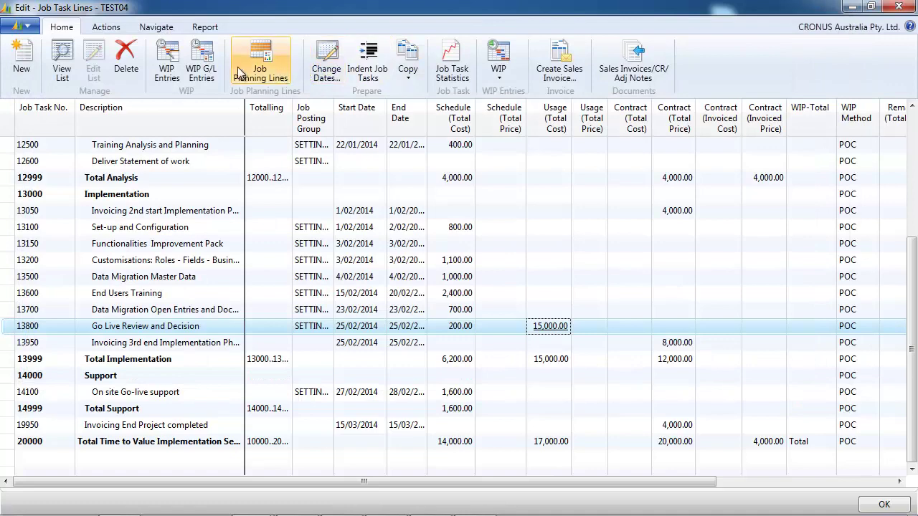
Step: Recalculate WIP for TEST04 with posting date 28/02/2014 and document number WIP01, and review its WIP totals
click(500, 66)
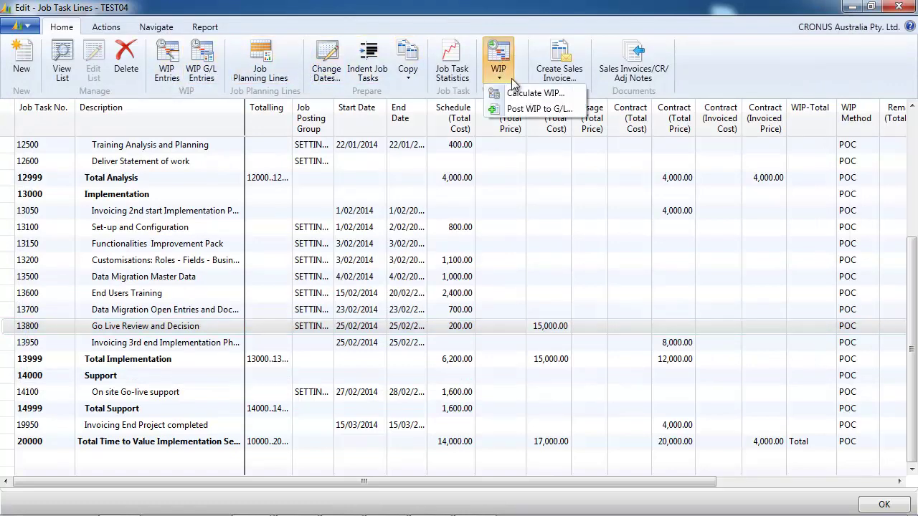
click(536, 91)
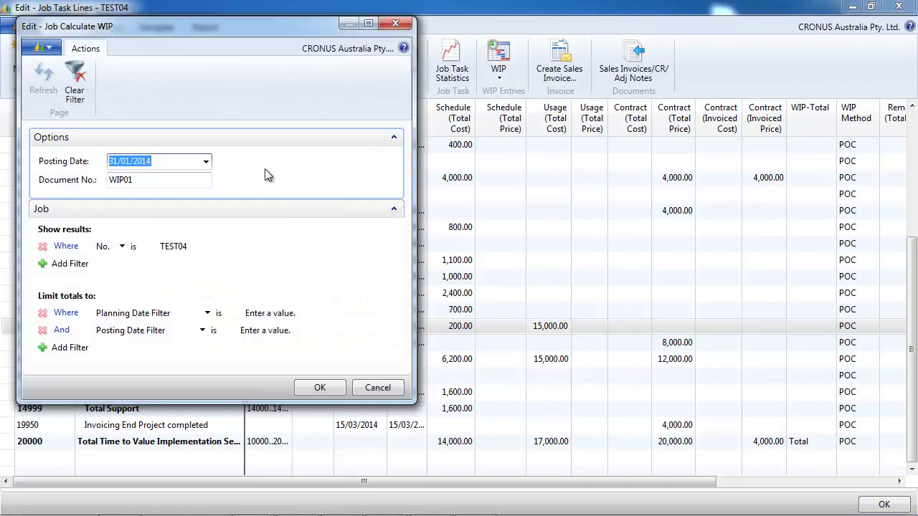
text(28)
key(Tab)
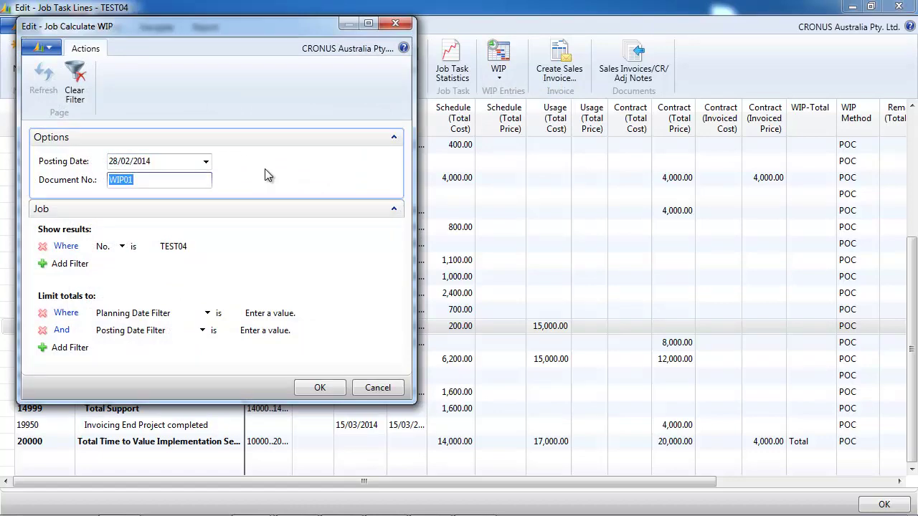
click(314, 386)
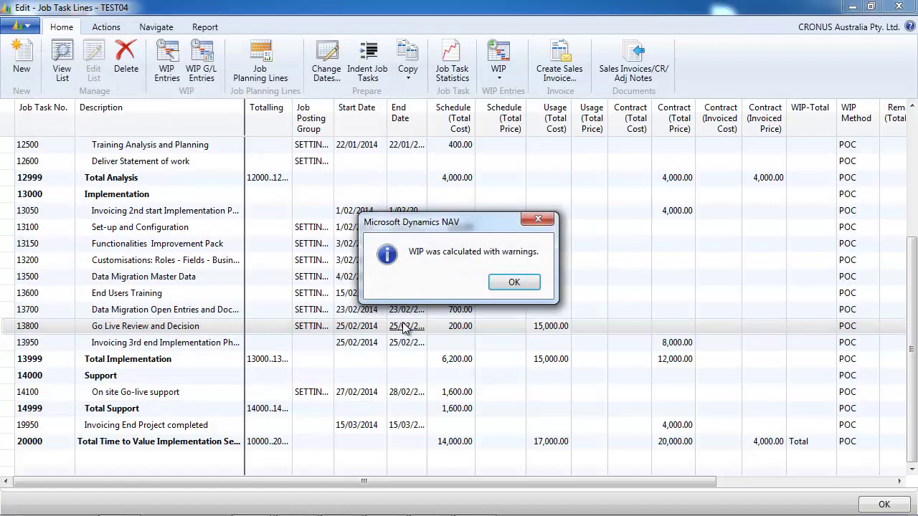
click(504, 283)
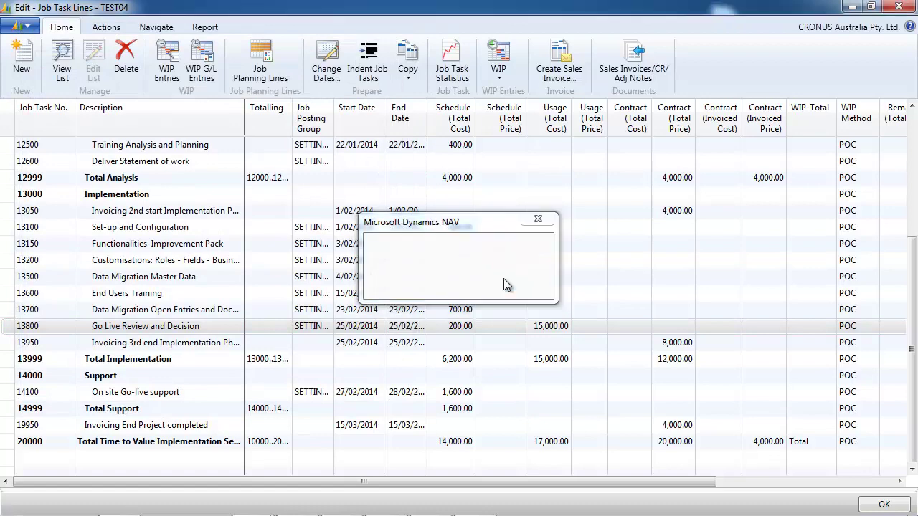
click(167, 61)
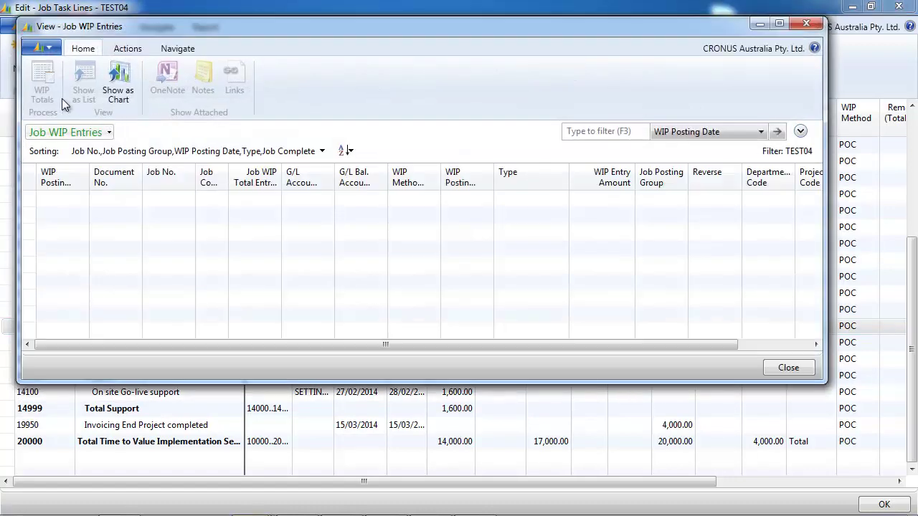
click(43, 82)
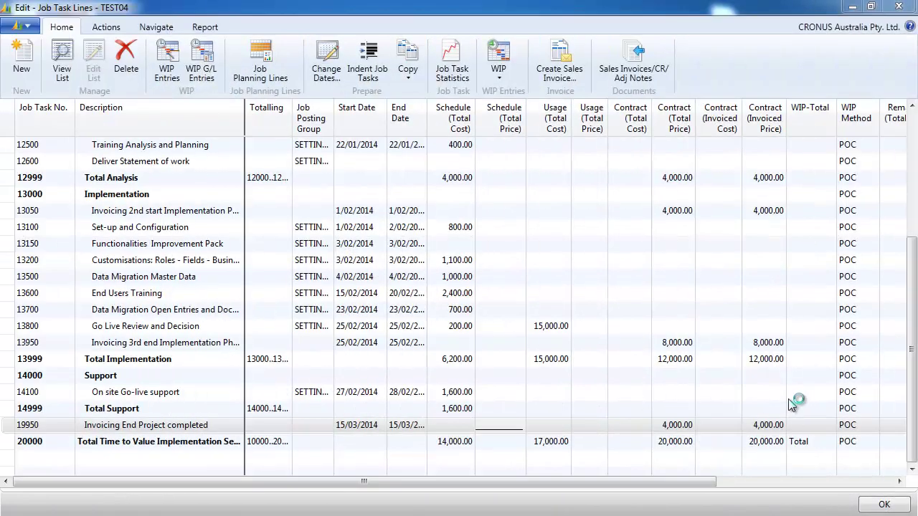
Step: Trace line 20000's Contract (Invoiced Price) through the task 13050 ledger entry to its posted sales invoice, examine the invoice lines, and close each window
right_click(758, 446)
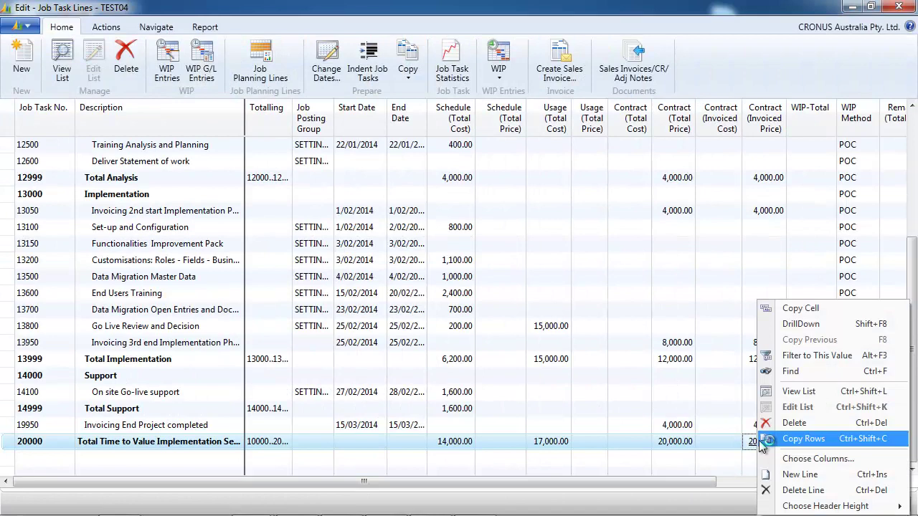
click(802, 326)
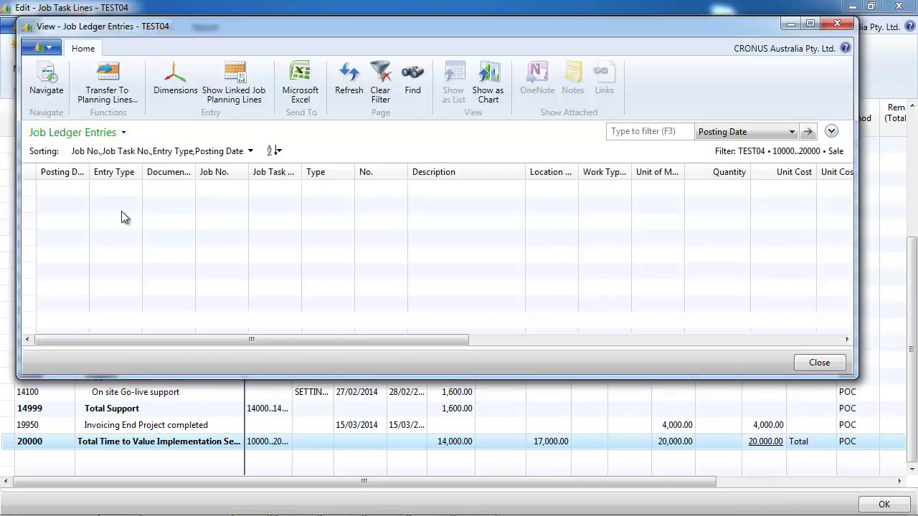
click(444, 207)
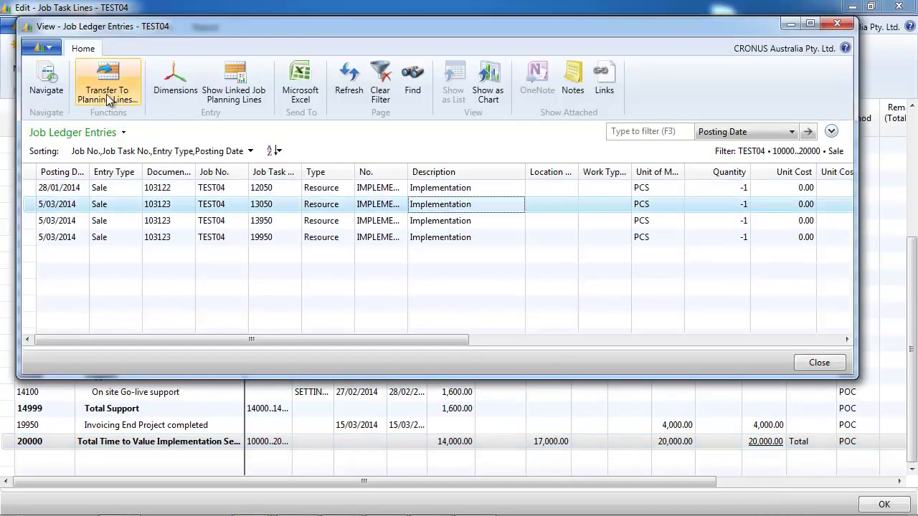
click(46, 79)
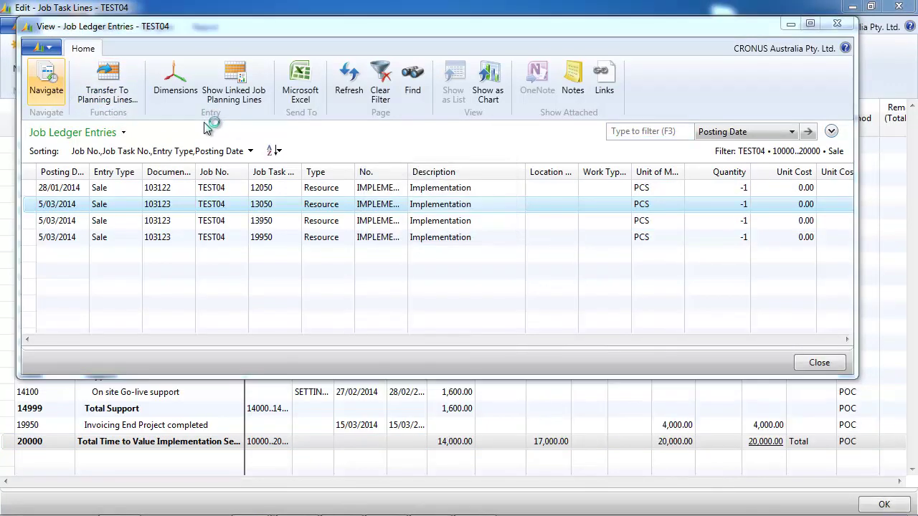
click(121, 117)
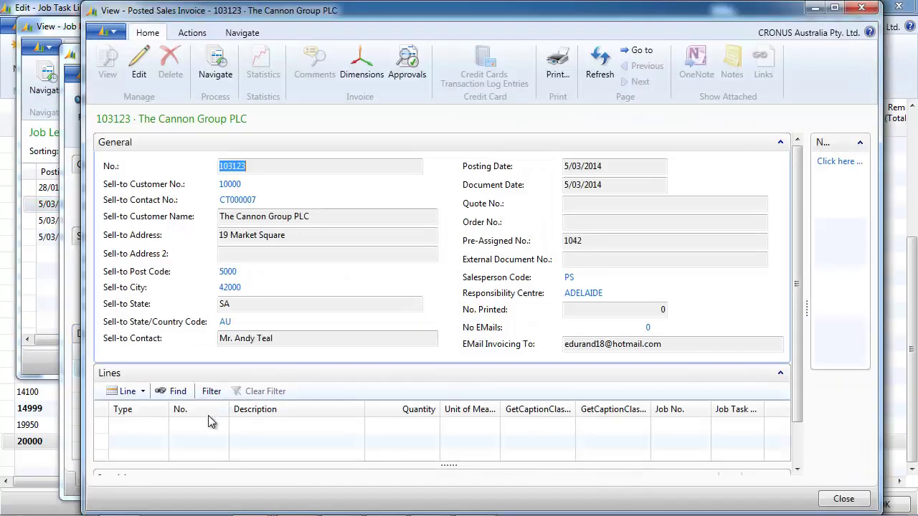
click(781, 141)
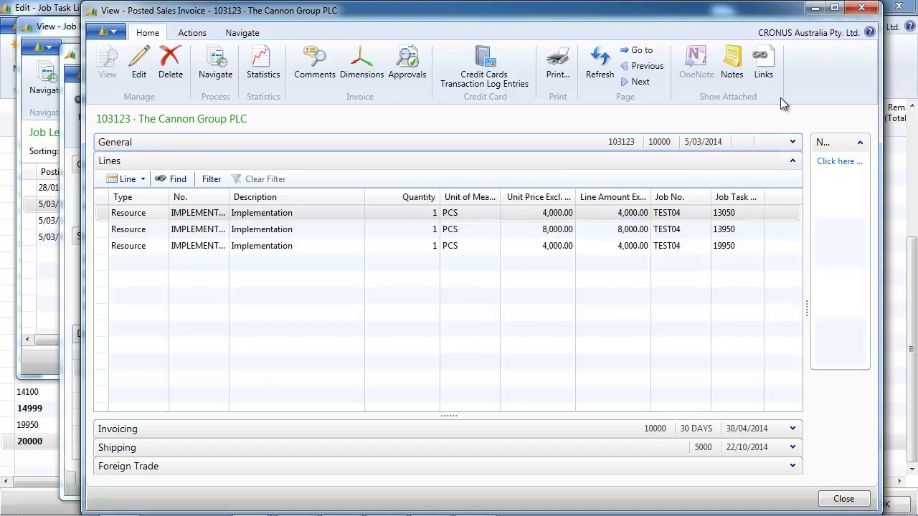
click(861, 11)
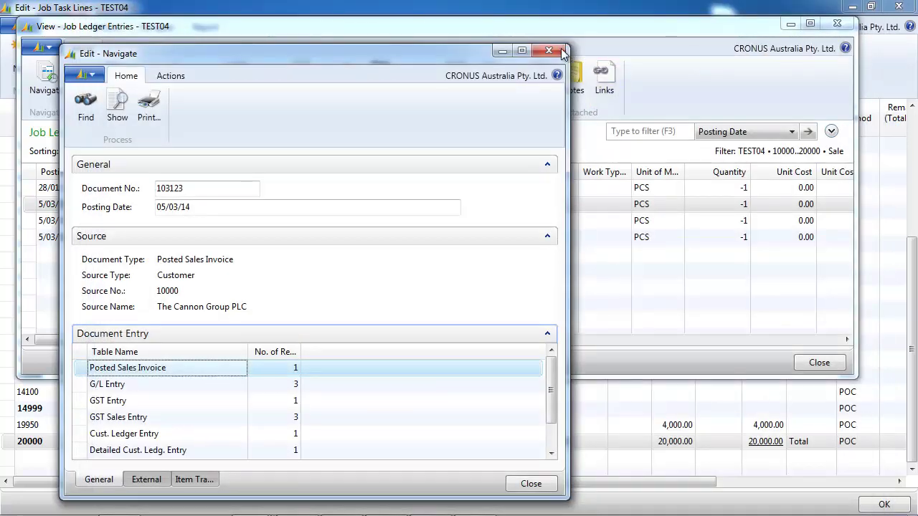
click(563, 52)
click(836, 23)
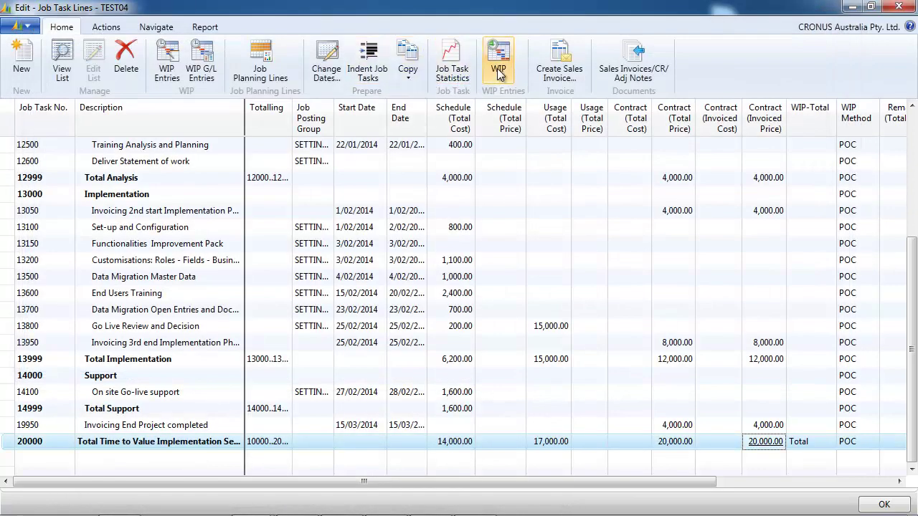
Step: Recalculate WIP for TEST04 with posting date 31/03/2014 and document number WIP01, review the WIP entries and totals, and close both windows
click(499, 74)
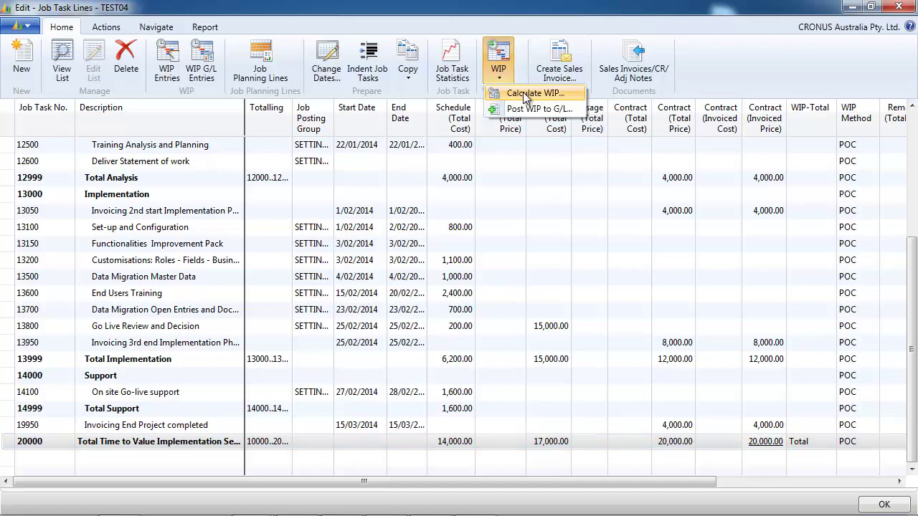
click(528, 95)
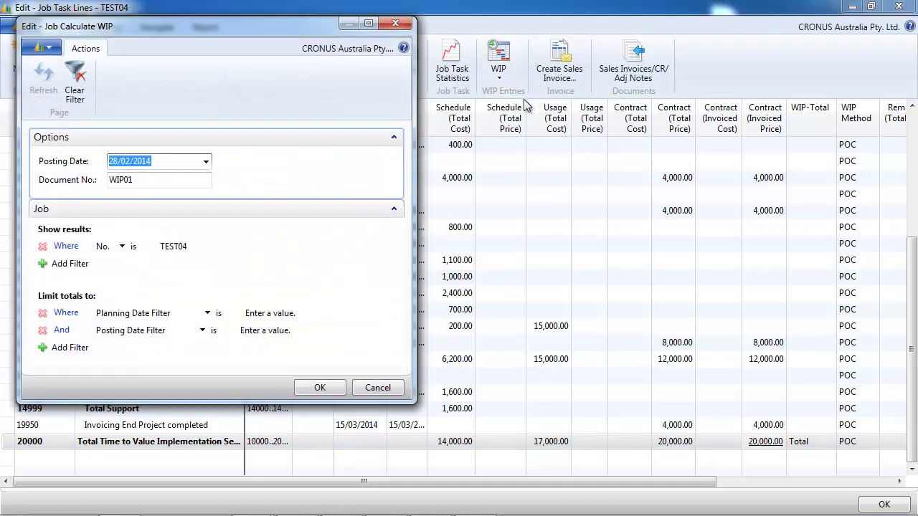
text(31)
key(Tab)
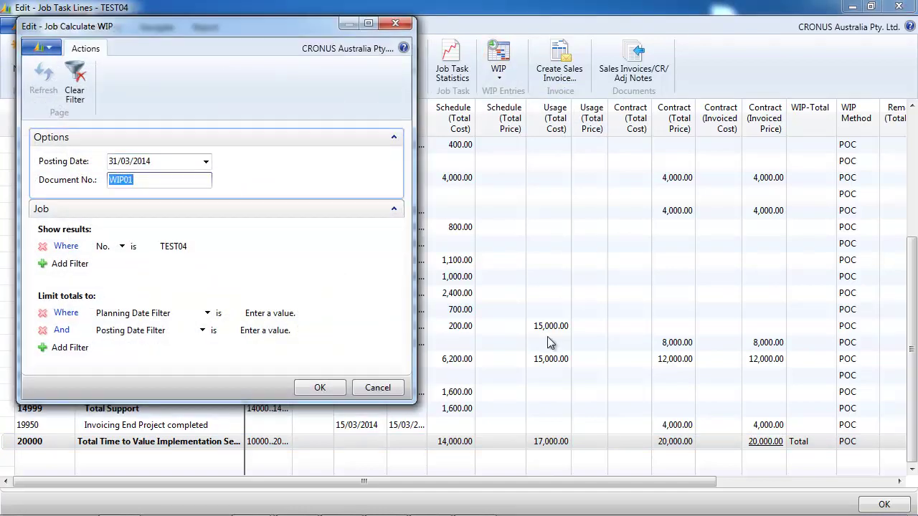
click(337, 390)
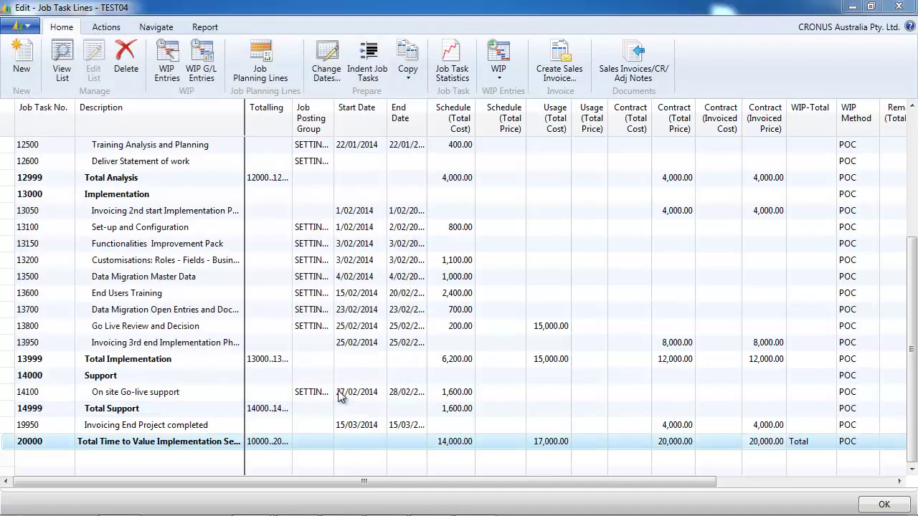
click(514, 282)
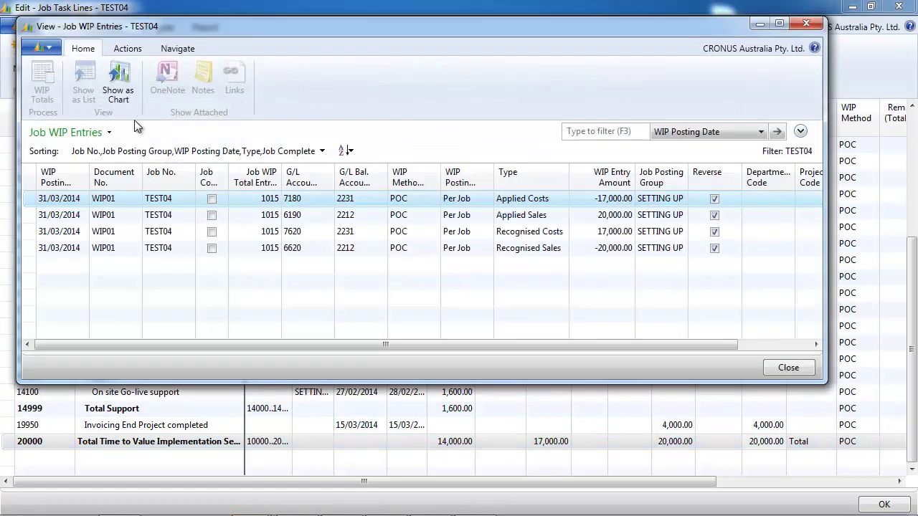
click(42, 81)
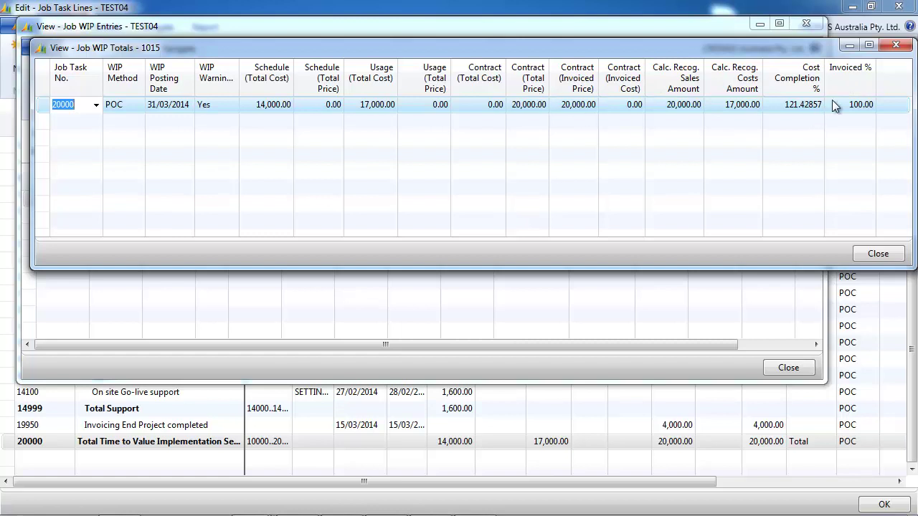
click(896, 46)
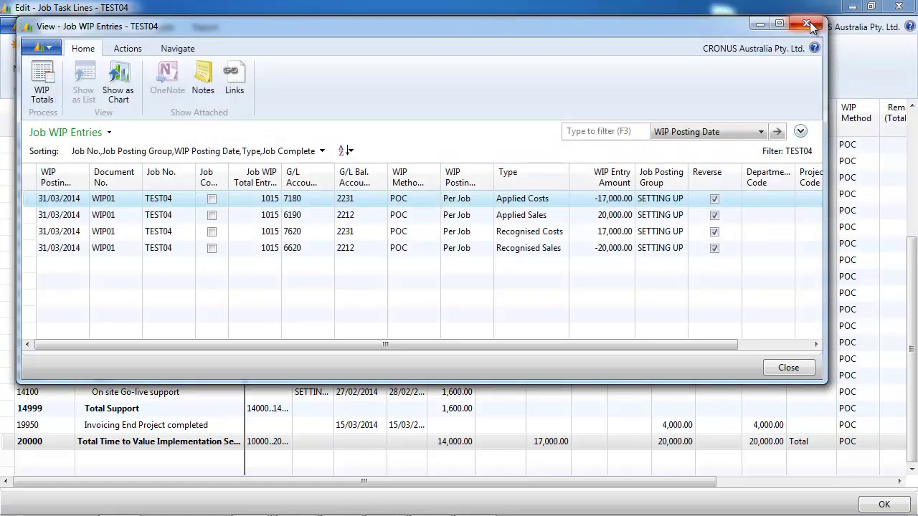
click(807, 25)
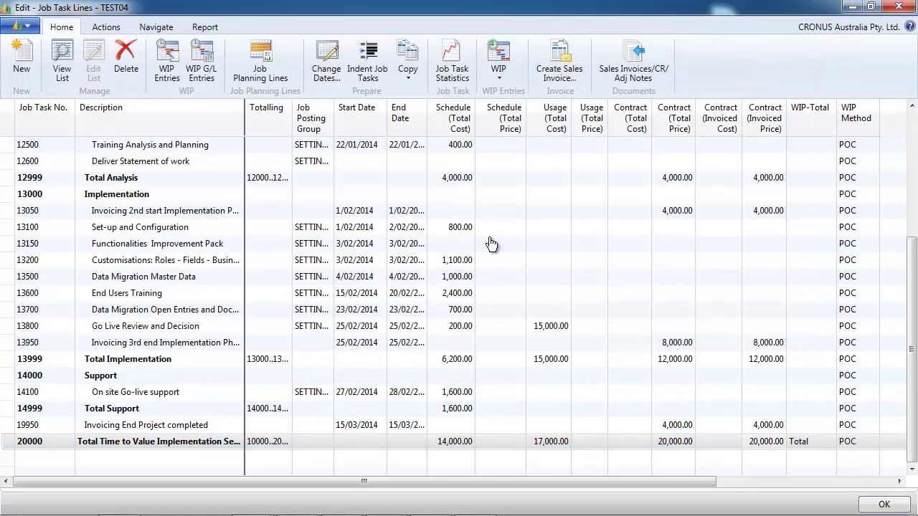
Step: Return to the TEST04 job card and set the job's status to Completed, acknowledging the messages
click(898, 7)
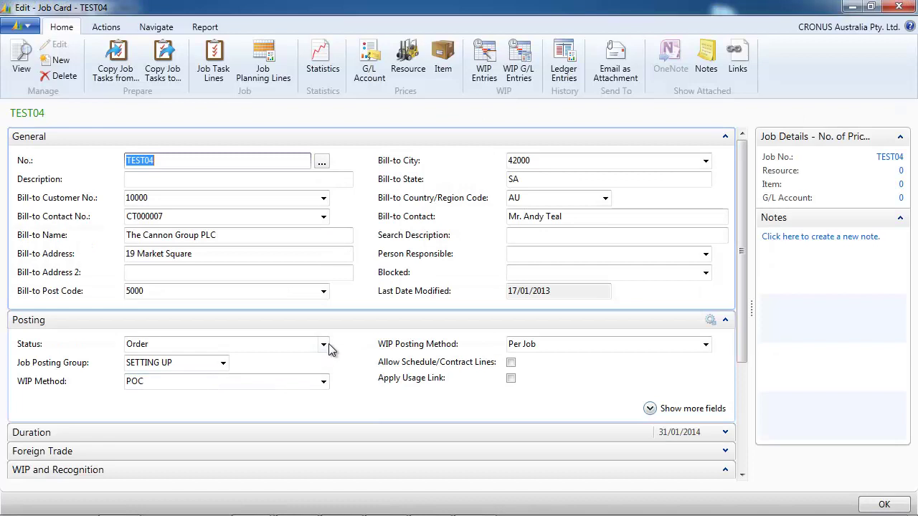
click(325, 344)
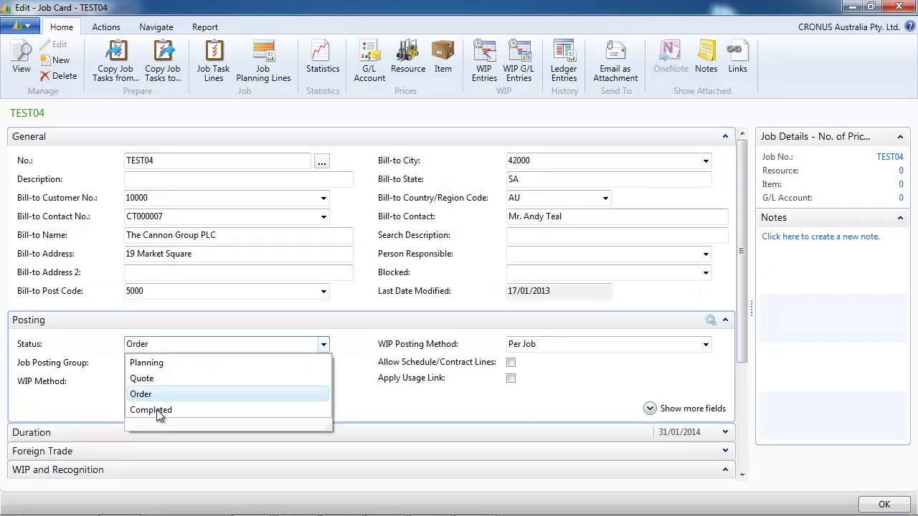
click(159, 411)
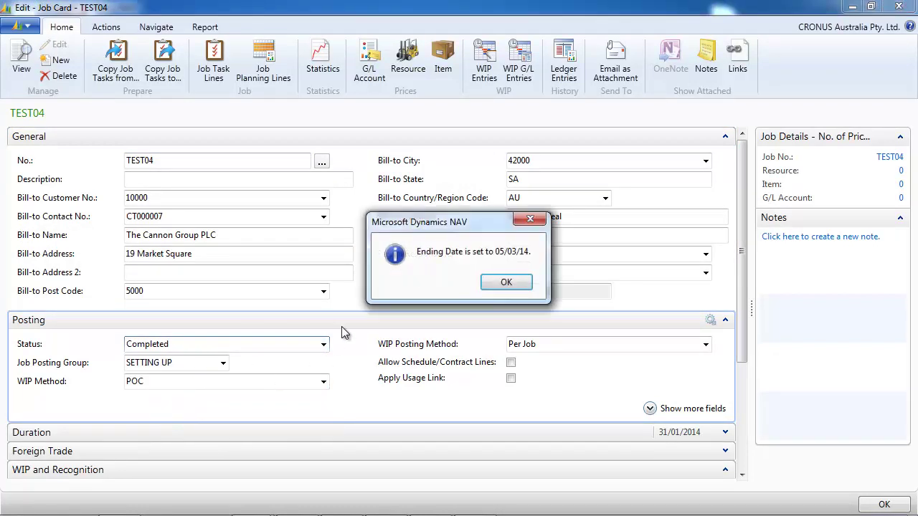
click(507, 283)
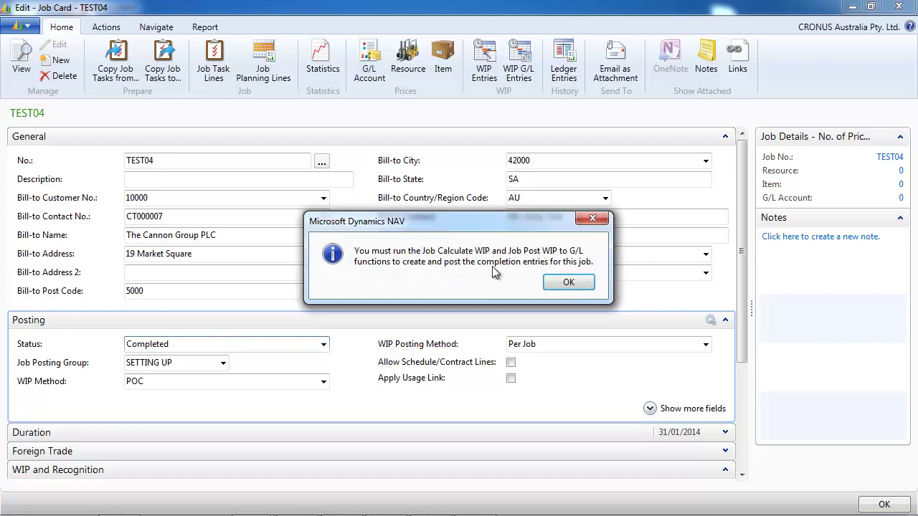
click(568, 285)
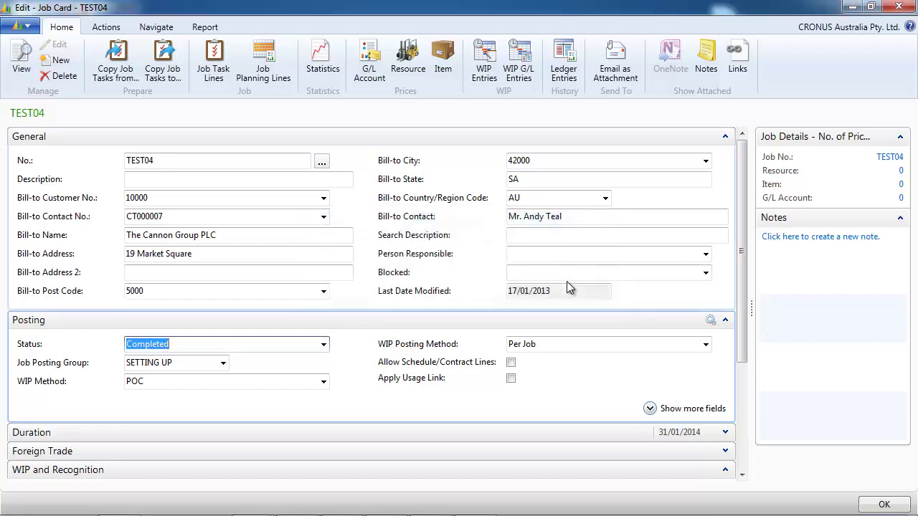
Step: Calculate WIP for the completed job TEST04 with posting date 31/03/2014 and document number WIP01, and open its WIP totals
click(111, 29)
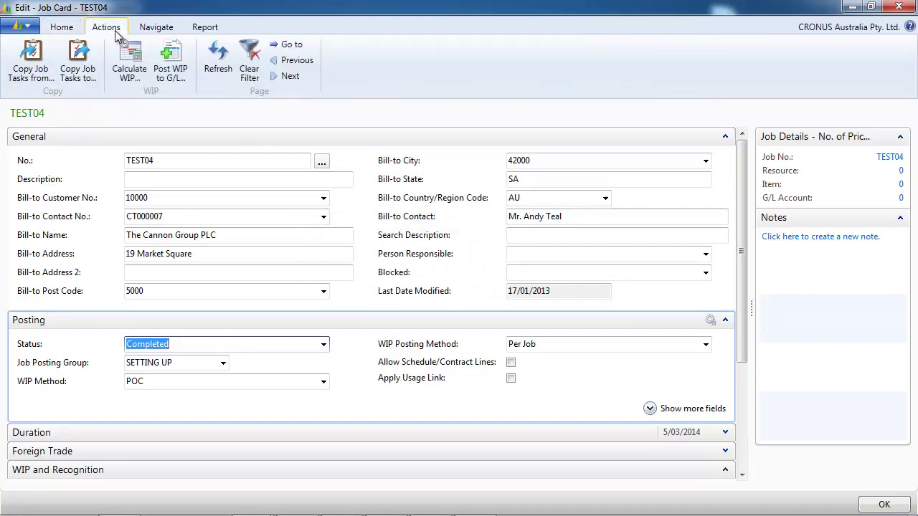
click(141, 71)
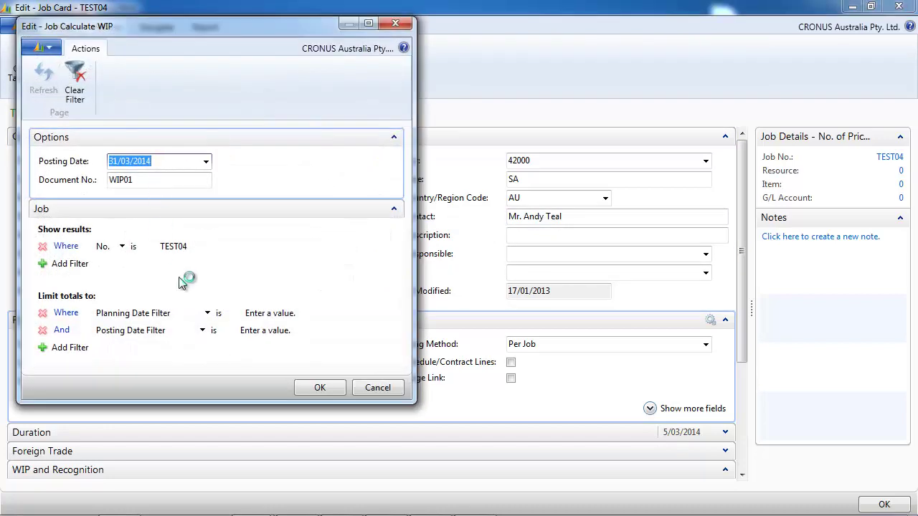
click(320, 387)
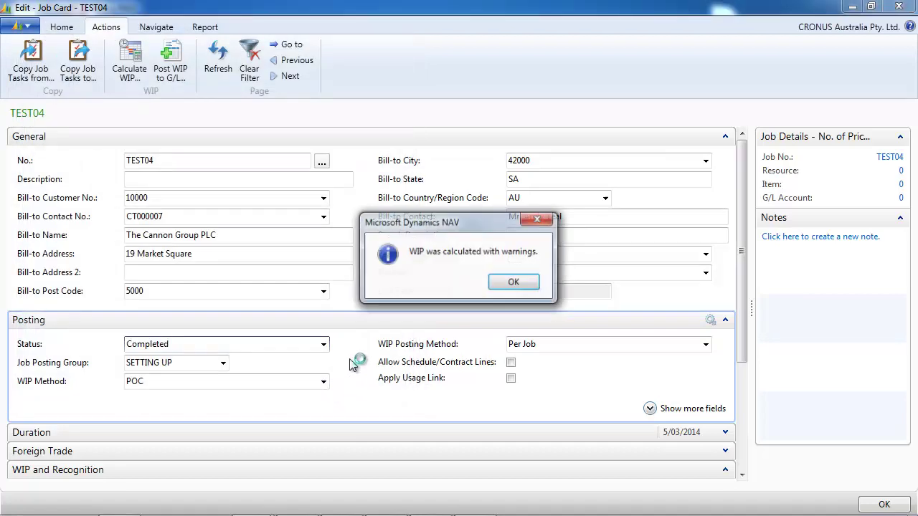
click(502, 283)
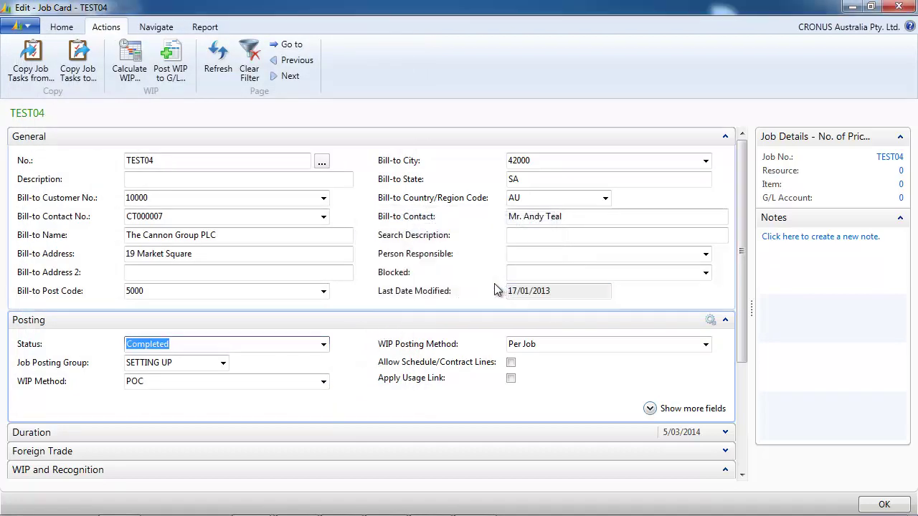
click(158, 27)
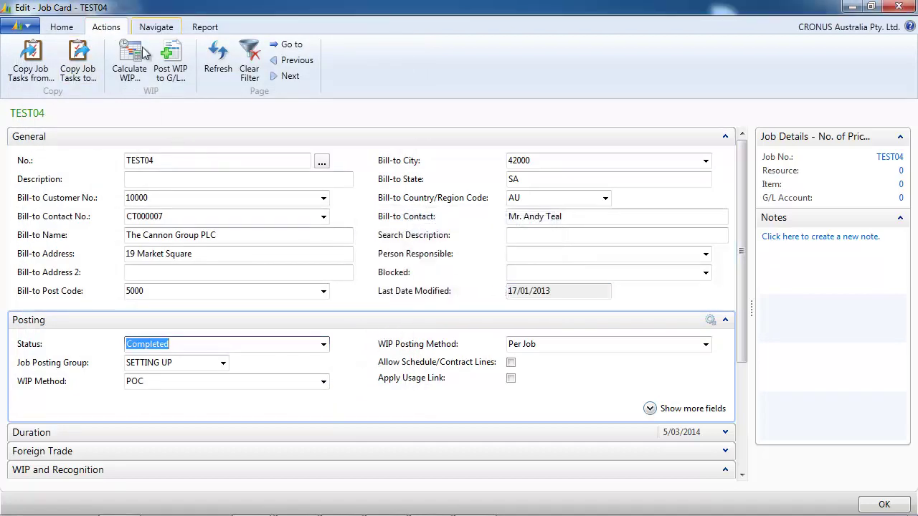
click(241, 63)
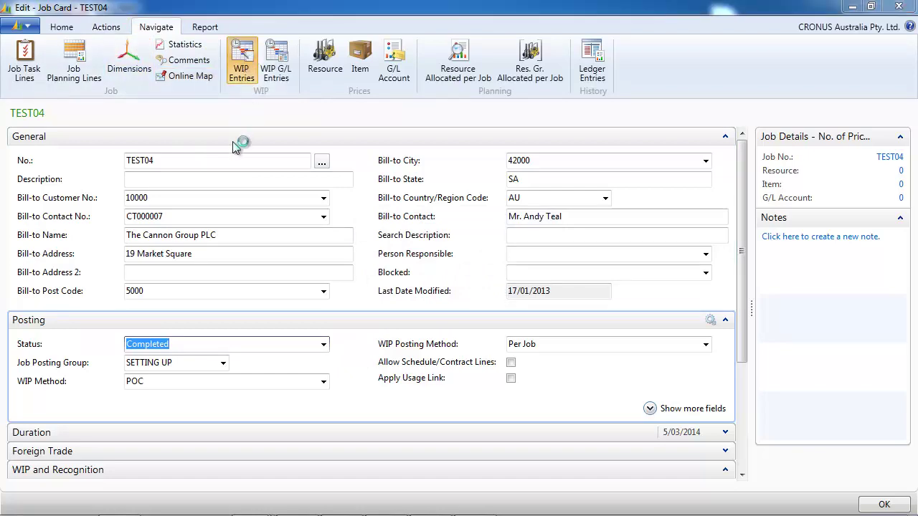
click(41, 83)
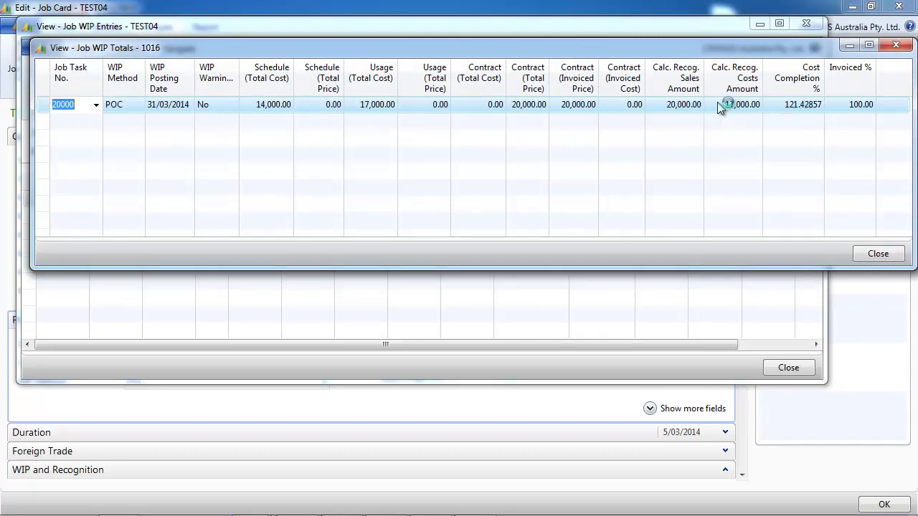
Step: Close the WIP totals and entries, and post TEST04's WIP to G/L with reversal posting date 31/03/2014 and reversal document number ccc
click(894, 45)
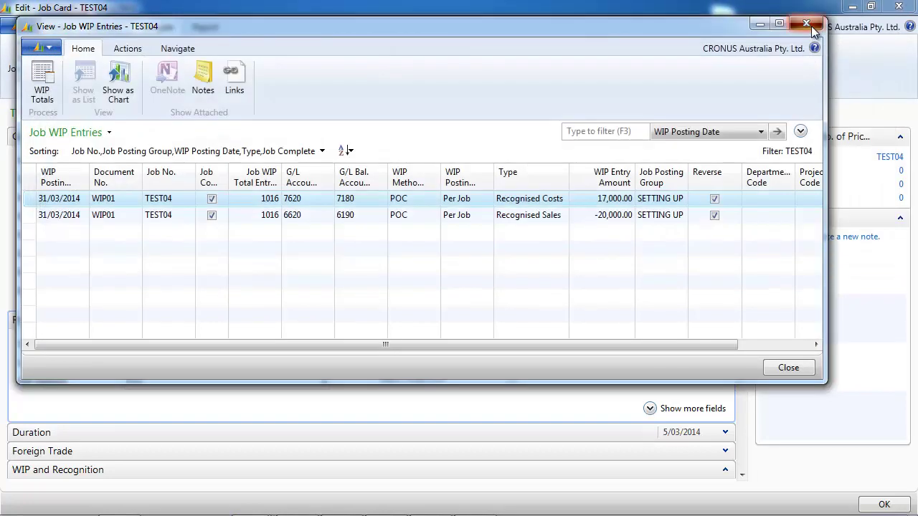
click(811, 26)
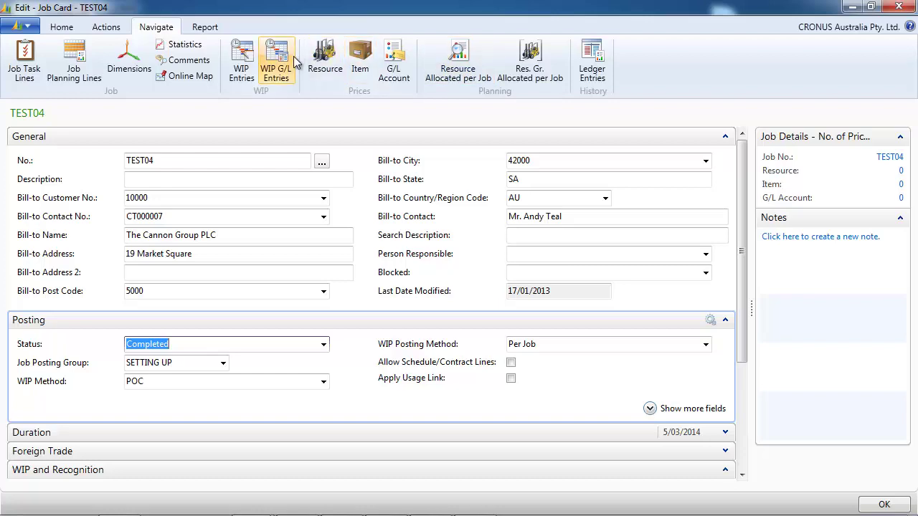
click(107, 27)
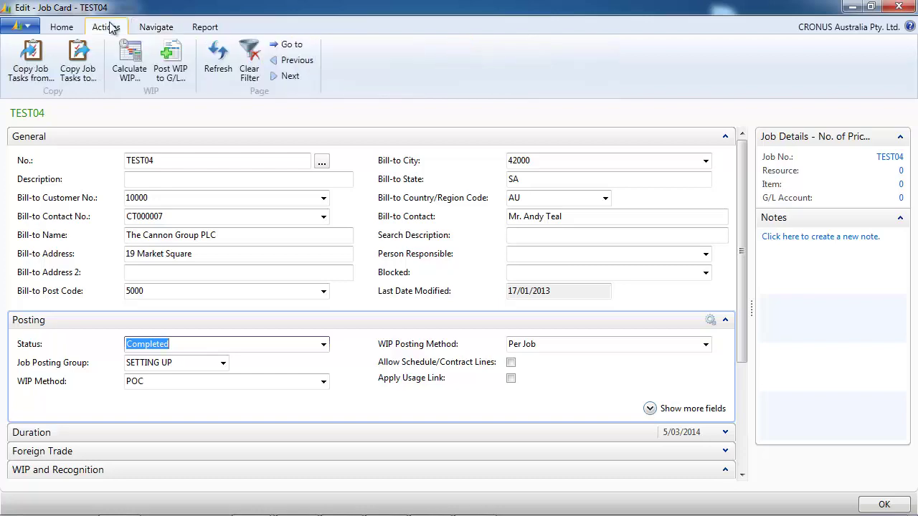
click(178, 62)
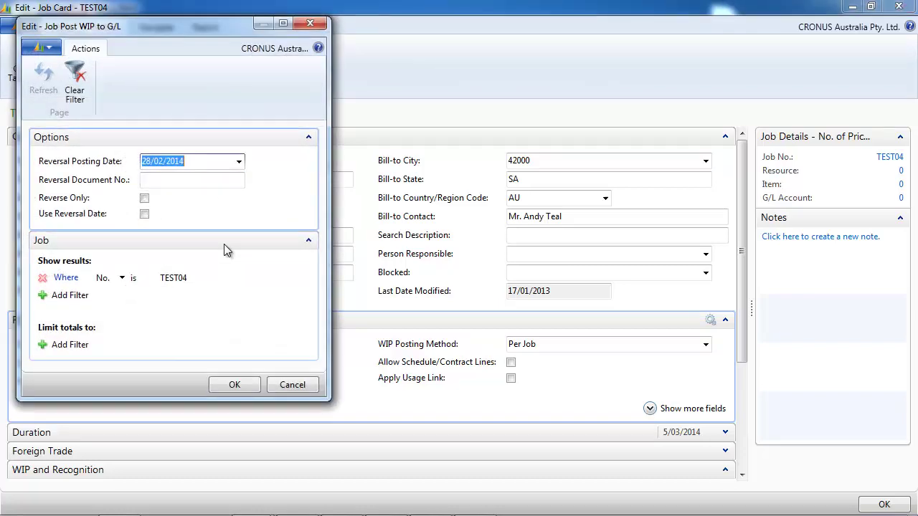
text(3103)
key(Tab)
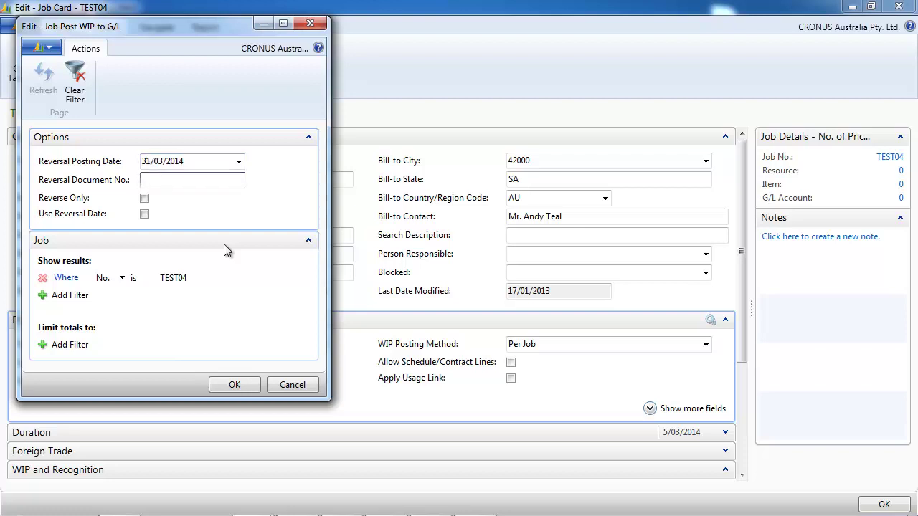
text(ccc)
key(Tab)
click(234, 388)
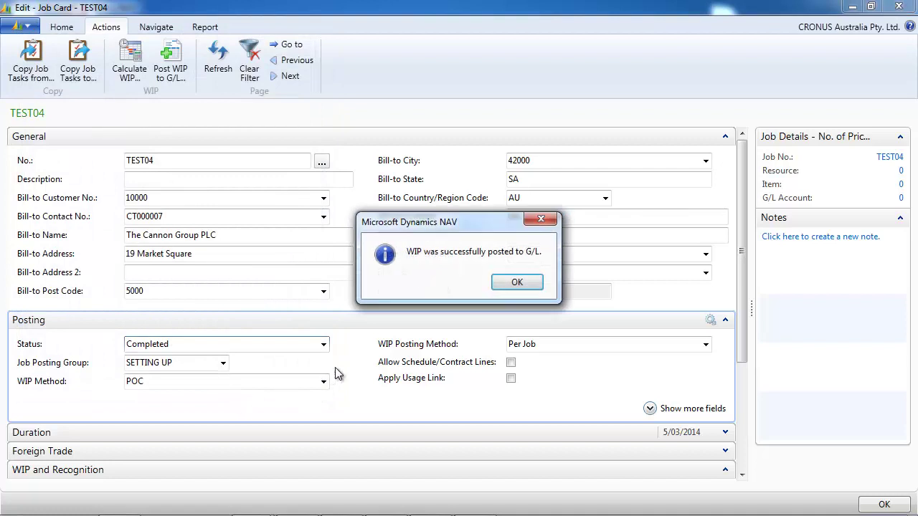
click(519, 285)
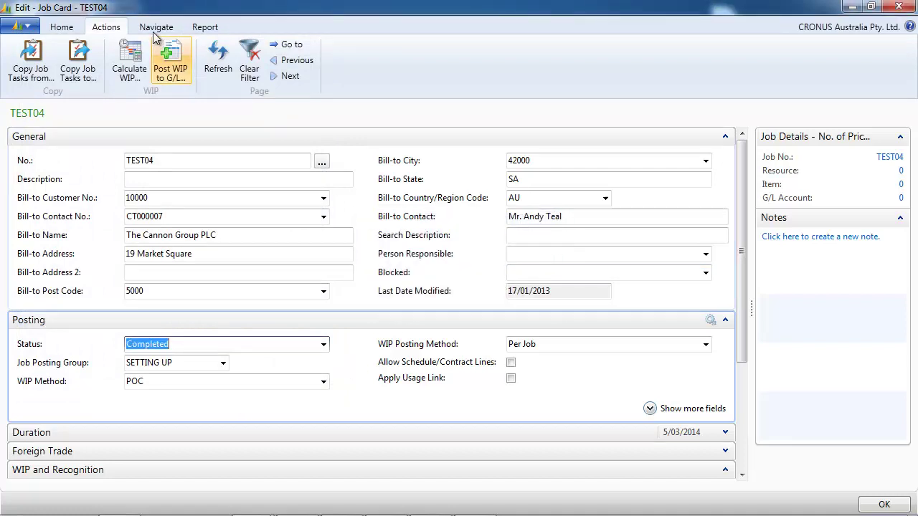
Step: Examine TEST04's WIP G/L entries in a widened window, including amounts and entry numbers, and open the WIP totals for the first entry
click(156, 27)
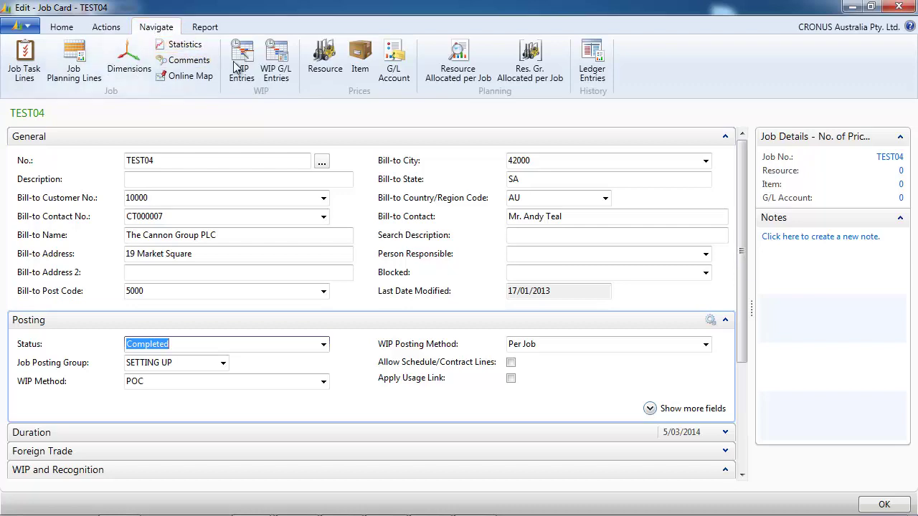
click(285, 61)
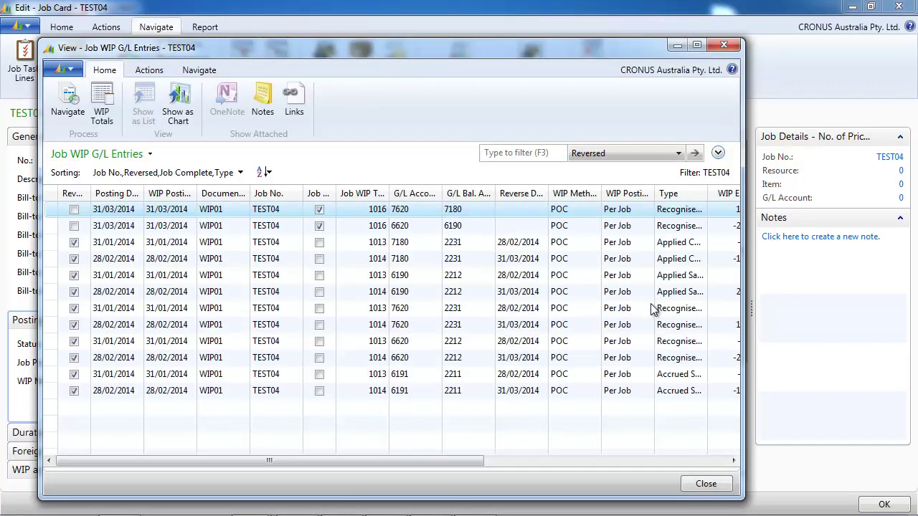
drag(743, 399, 889, 399)
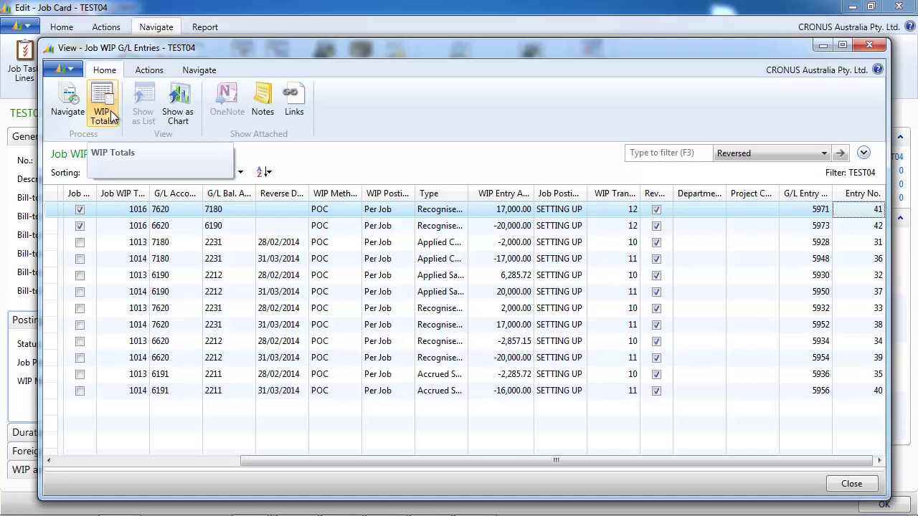
click(102, 108)
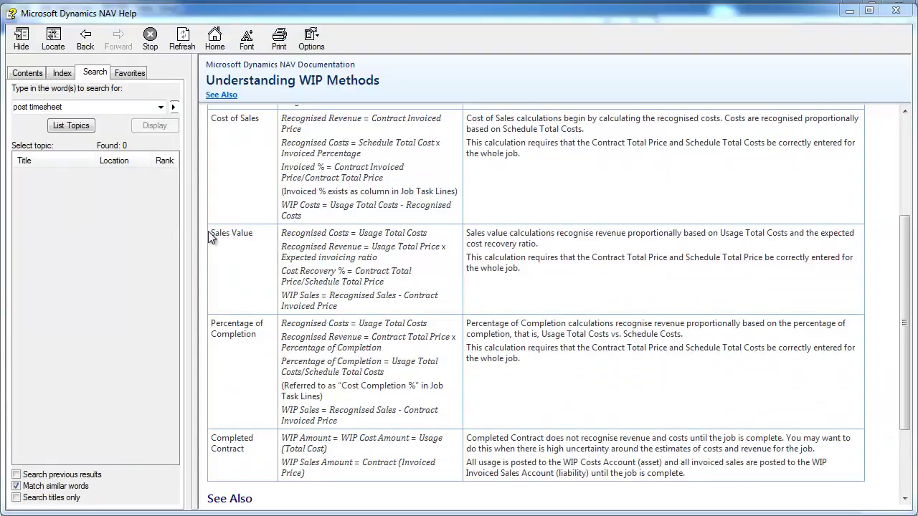
Step: Switch to the Dynamics NAV Help topic on WIP methods and highlight the Sales Value method and its contract and schedule price requirement
drag(208, 231, 214, 233)
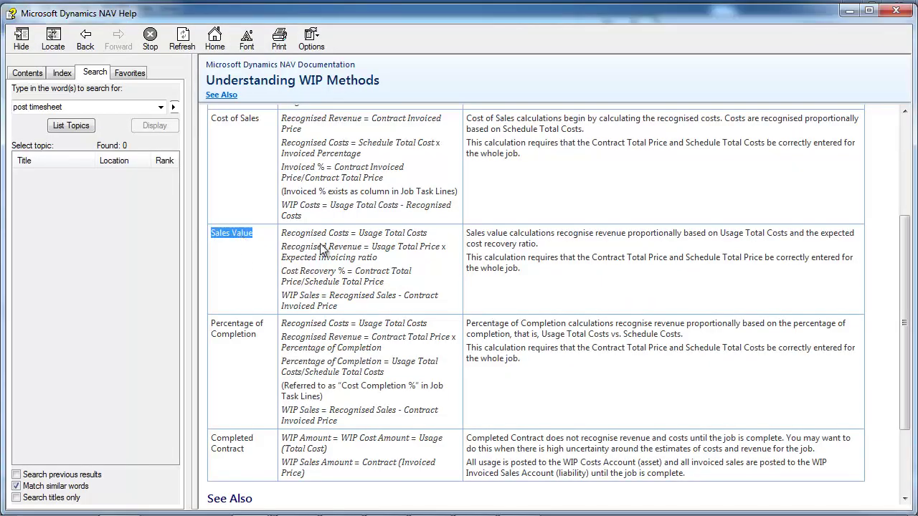
drag(546, 266, 471, 260)
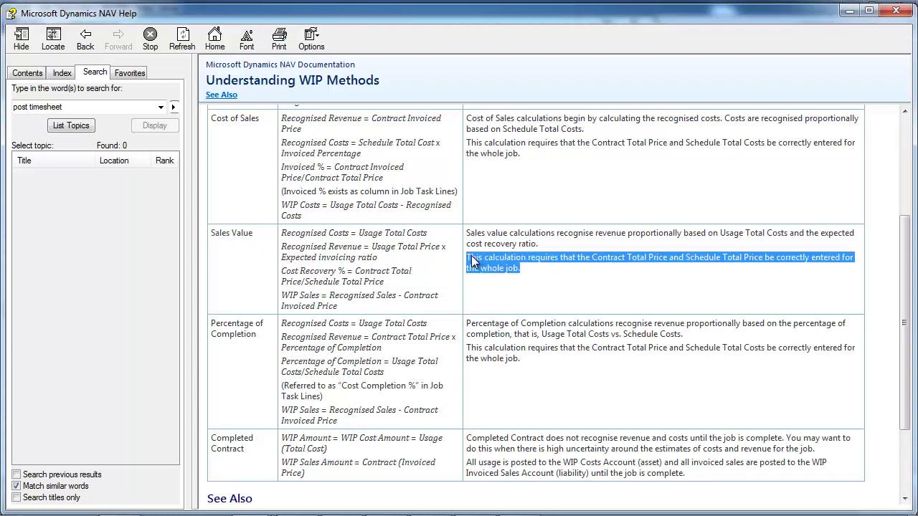